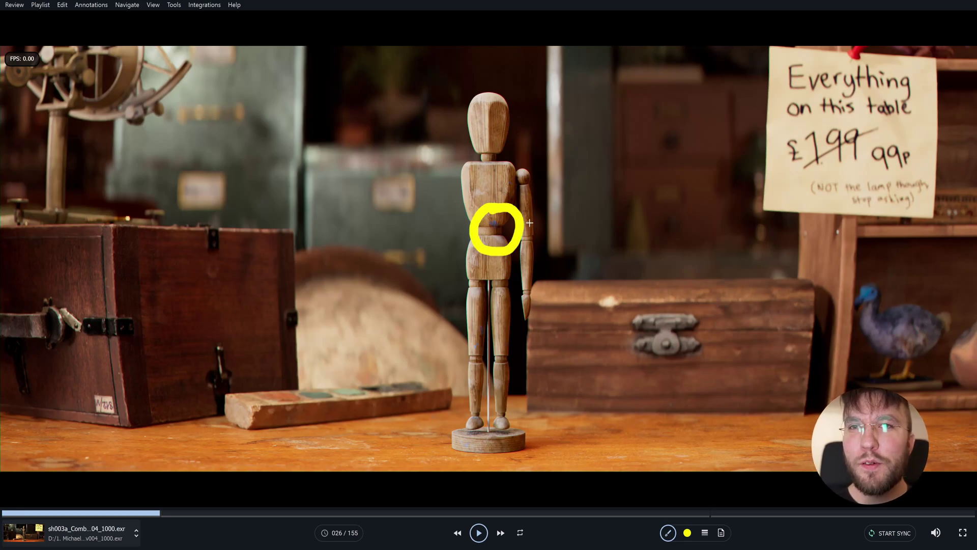
# Draw a stroke by the mannequin's arm, apply a 2.39 mask, view alpha, and finish the frame 113 note
pyautogui.moveTo(538, 206)
pyautogui.mouseDown()
pyautogui.moveTo(553, 193)
pyautogui.moveTo(567, 211)
pyautogui.mouseUp()
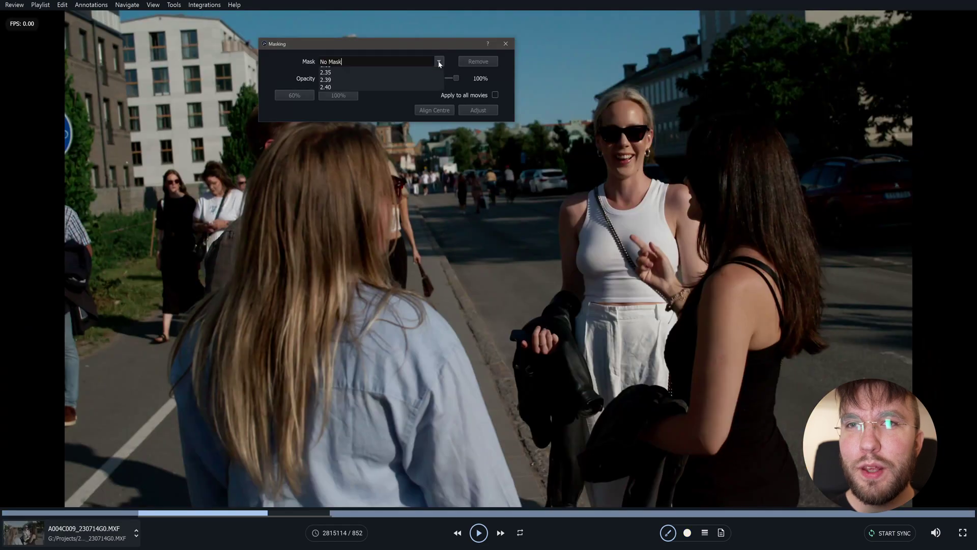
pyautogui.click(438, 61)
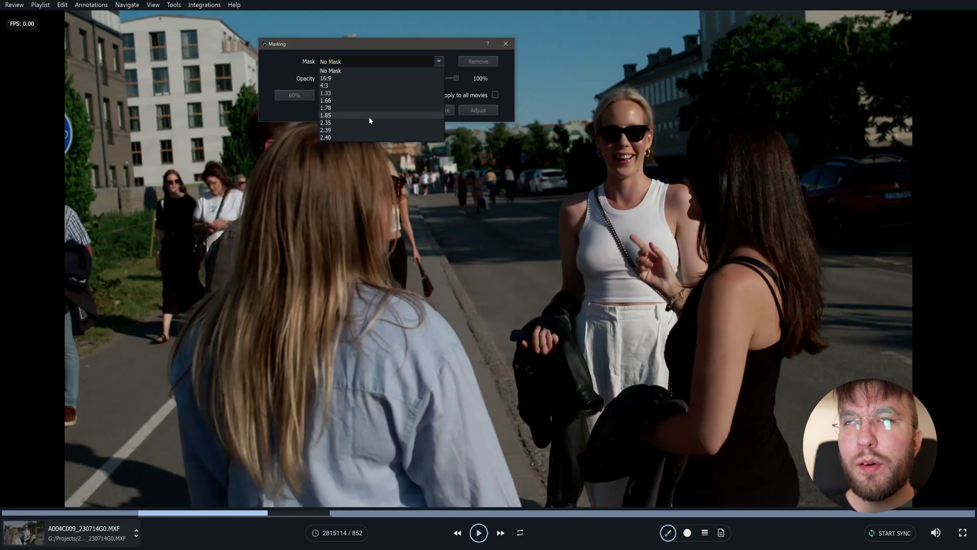
pyautogui.click(326, 130)
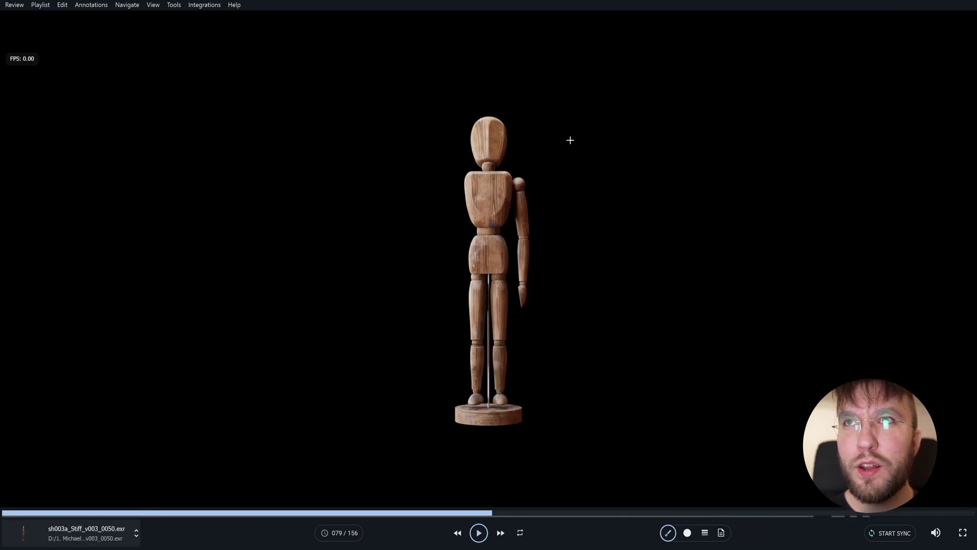
pyautogui.press('a')
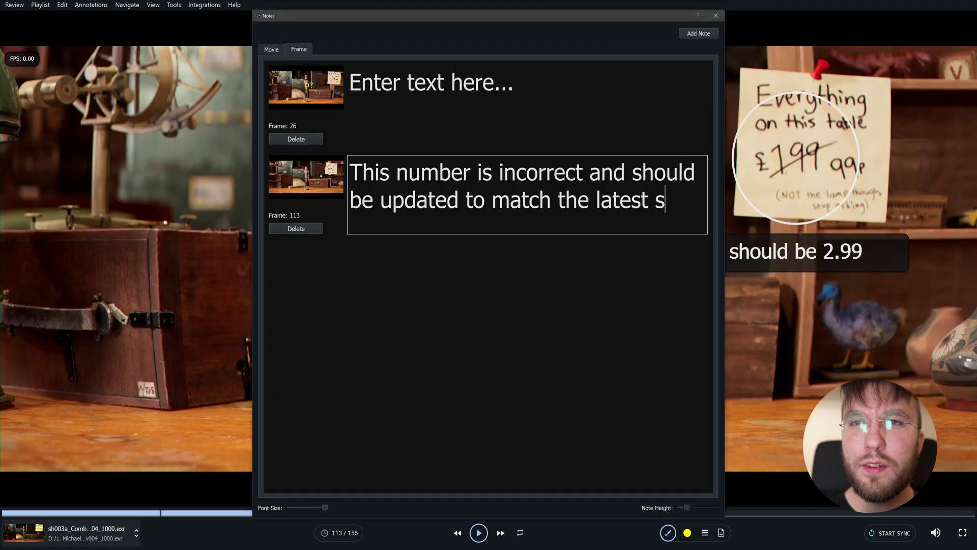
pyautogui.write('ipt rev')
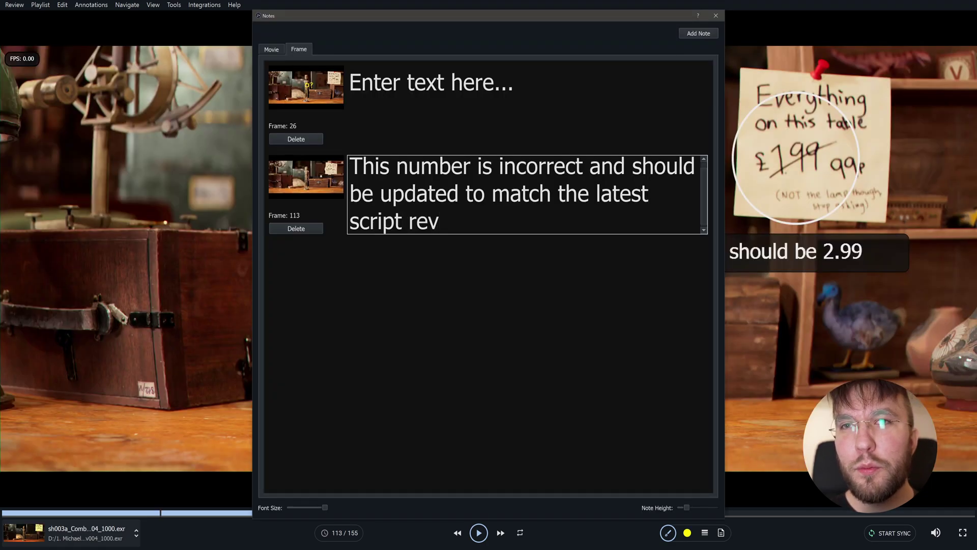
pyautogui.write('ision.')
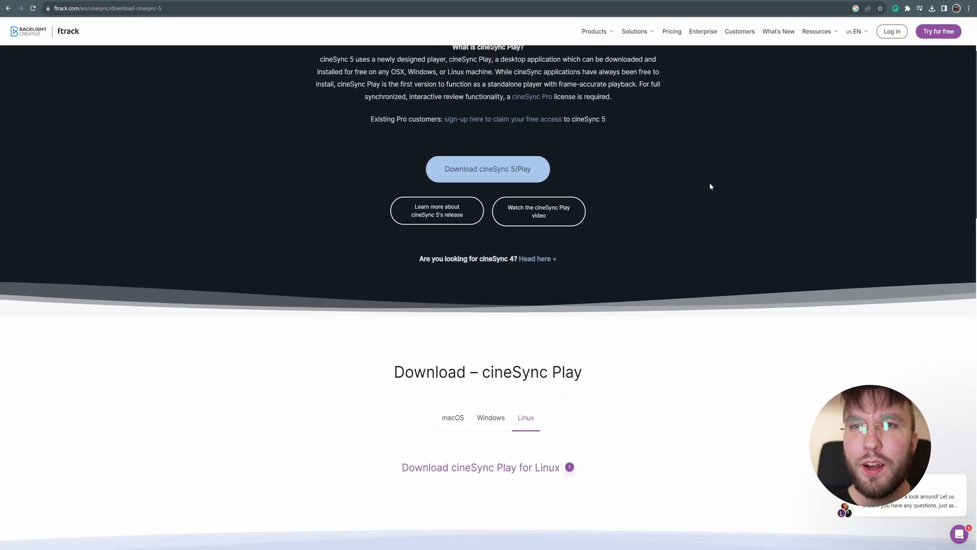
pyautogui.scroll(-2, 709, 185)
# Download the install-free Windows build of cineSync Play 5.3.2 from the cineSync 5 download page
pyautogui.scroll(5, 703, 187)
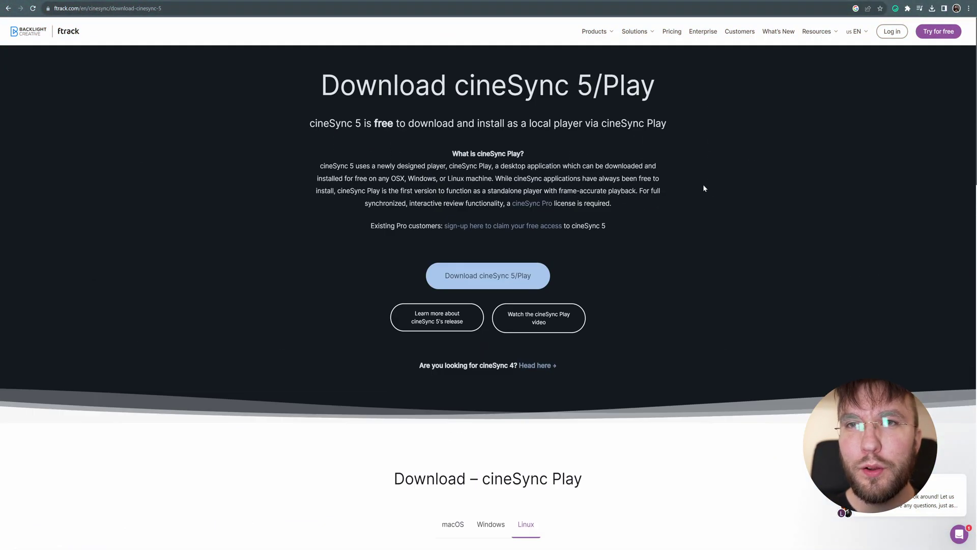
pyautogui.click(486, 278)
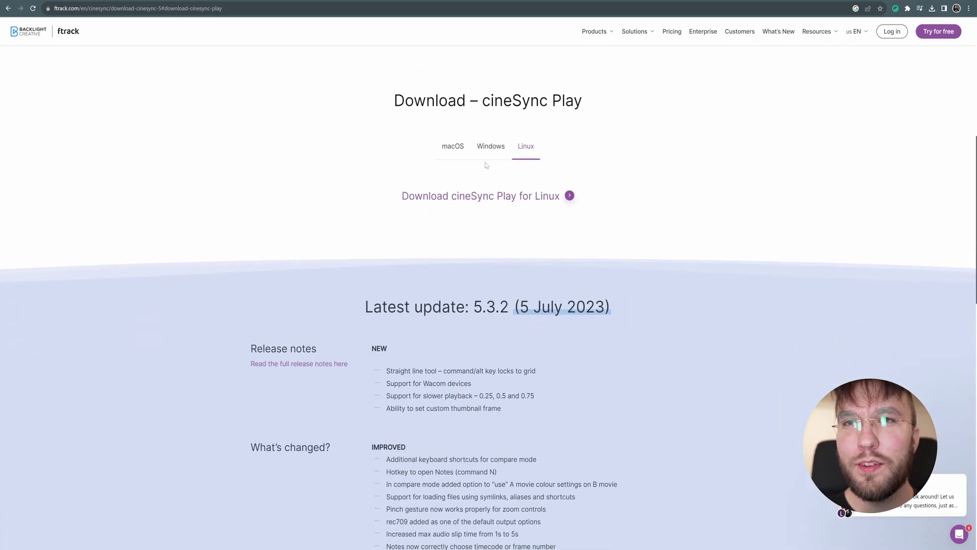
pyautogui.click(488, 148)
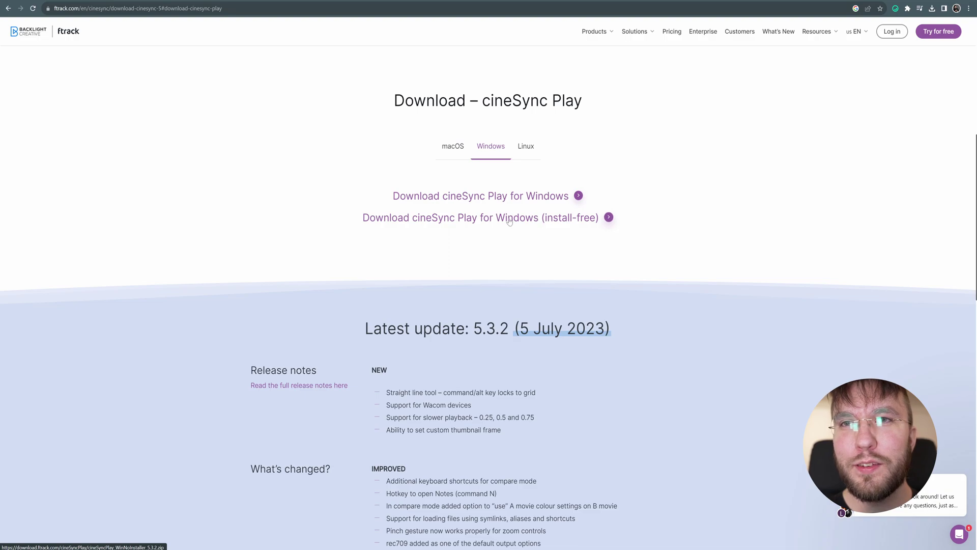
pyautogui.click(507, 199)
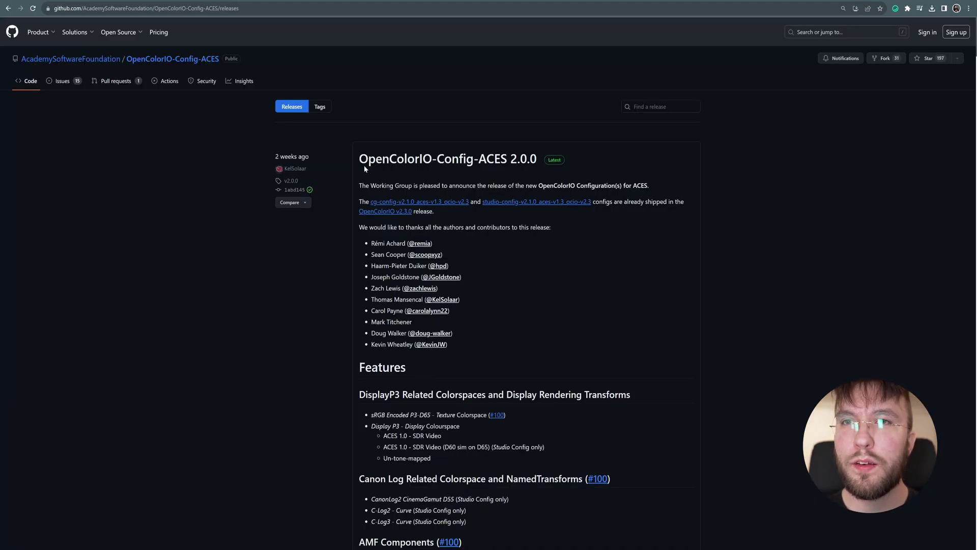
# Scroll to the ACES 2.0.0 release assets and download studio-config-v2.0.0_aces-v1.3_ocio-v2.2.ocio
pyautogui.moveTo(364, 166); pyautogui.dragTo(573, 154)
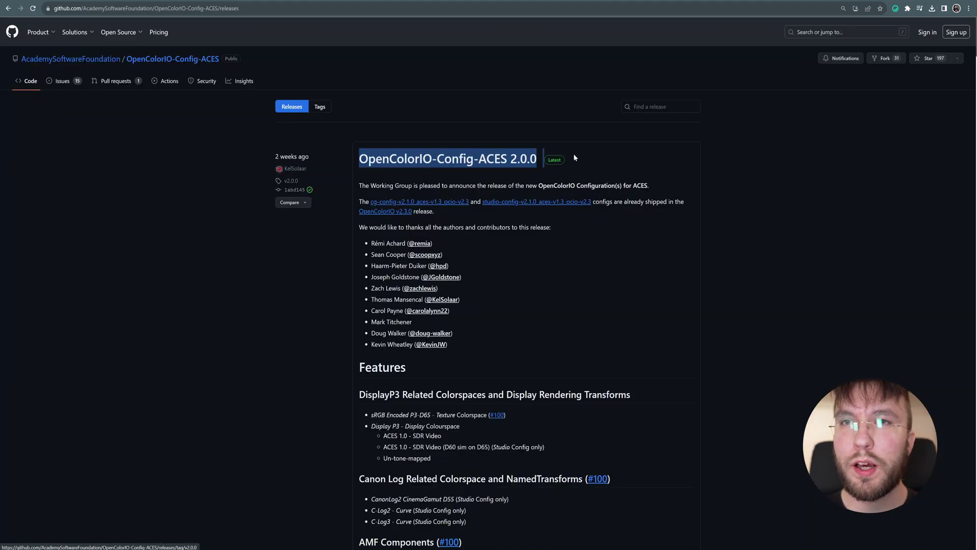
pyautogui.click(563, 172)
pyautogui.scroll(-20, 643, 229)
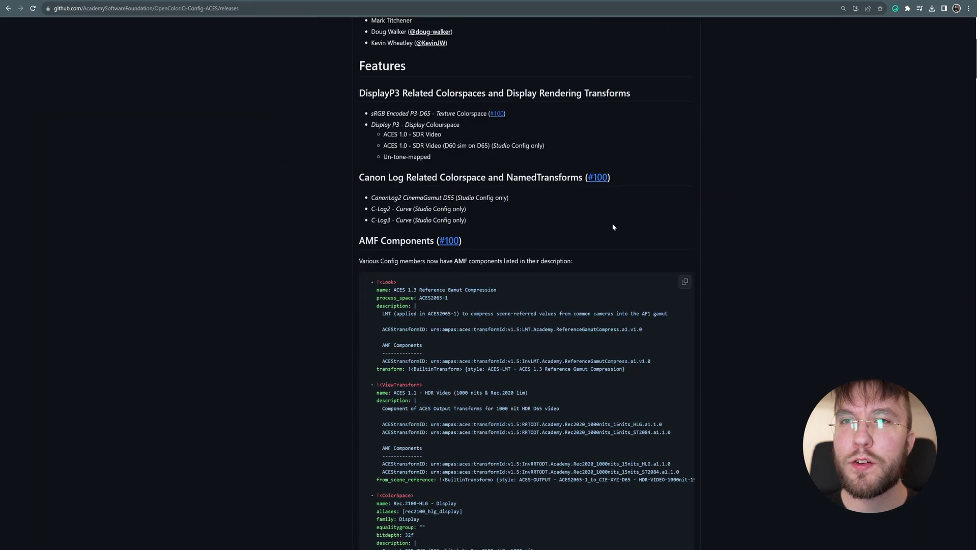
pyautogui.scroll(-5, 548, 212)
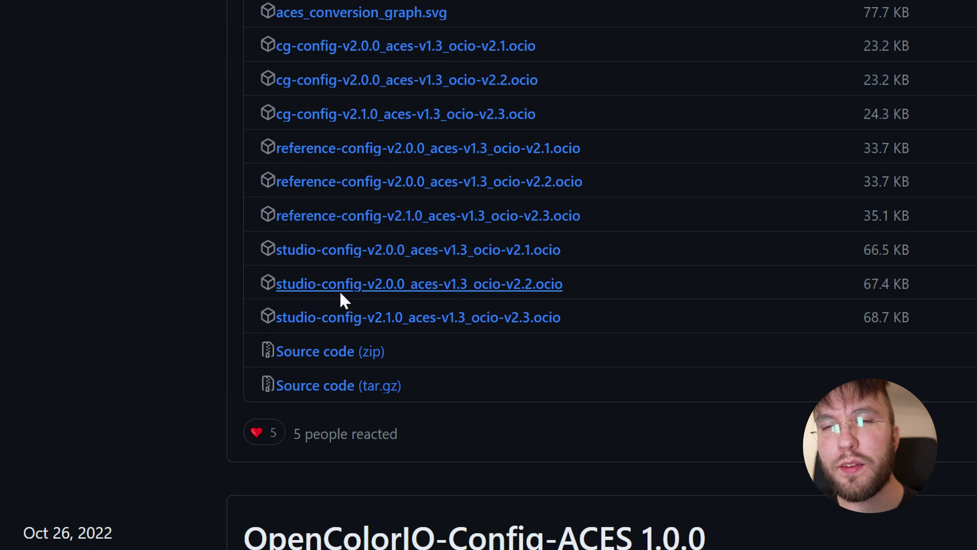
pyautogui.click(378, 299)
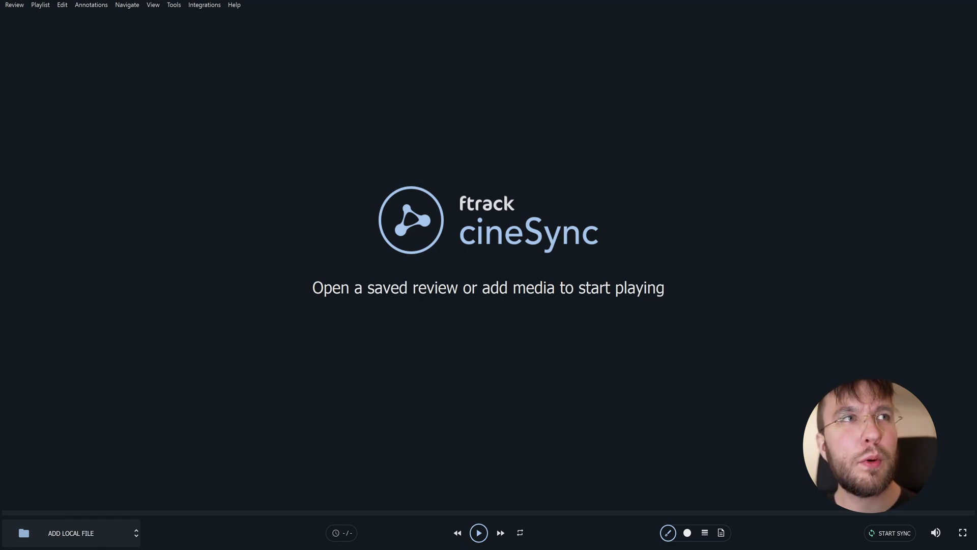
# Load the sh003a EXR sequence into the player and play and stop it once
pyautogui.moveTo(903, 173); pyautogui.dragTo(533, 204)
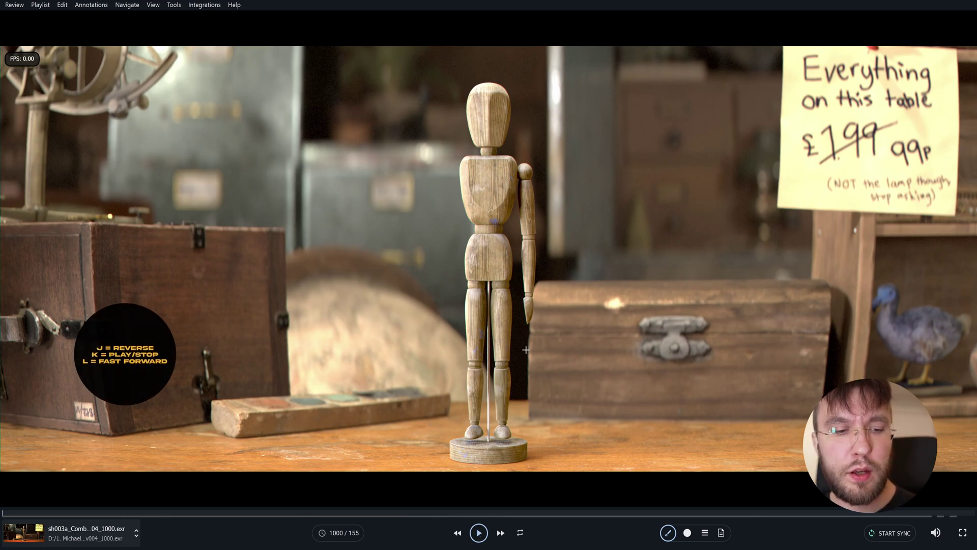
pyautogui.press('k')
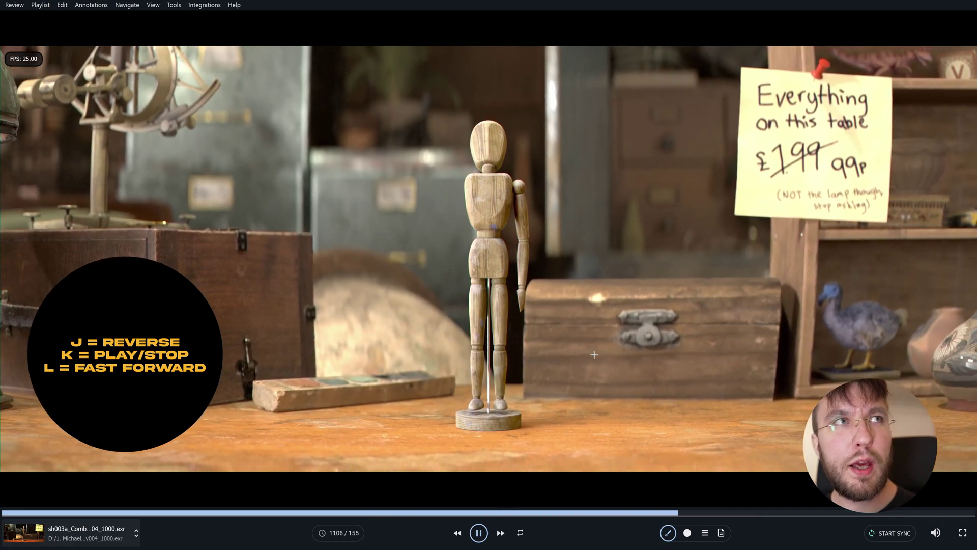
pyautogui.press('k')
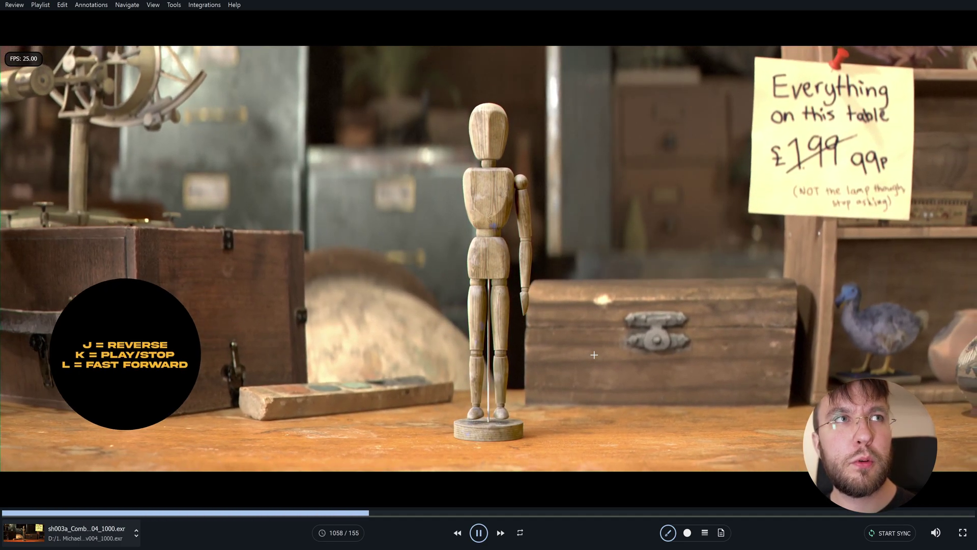
# Review the shot with reverse and forward playback, stopping at frame 1049
pyautogui.press('j')
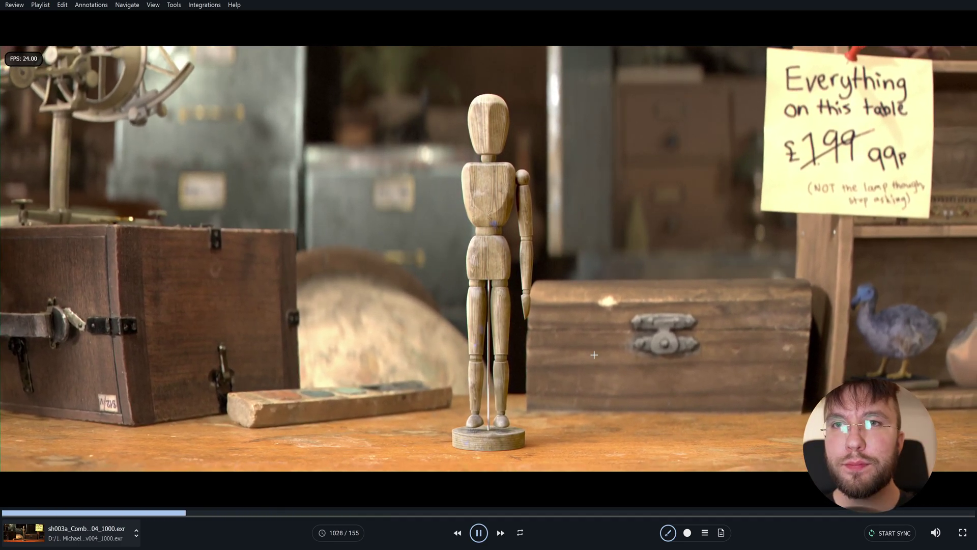
pyautogui.press('l')
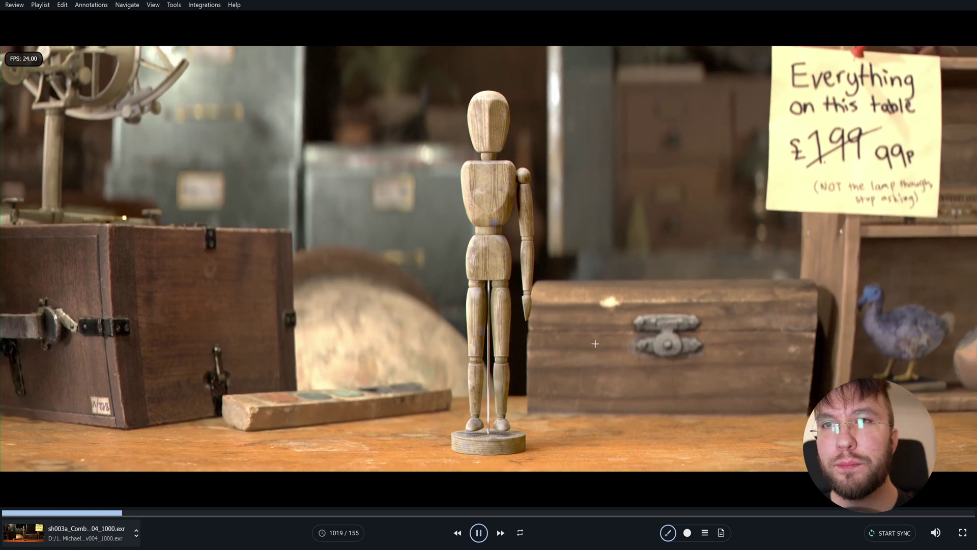
pyautogui.press('j')
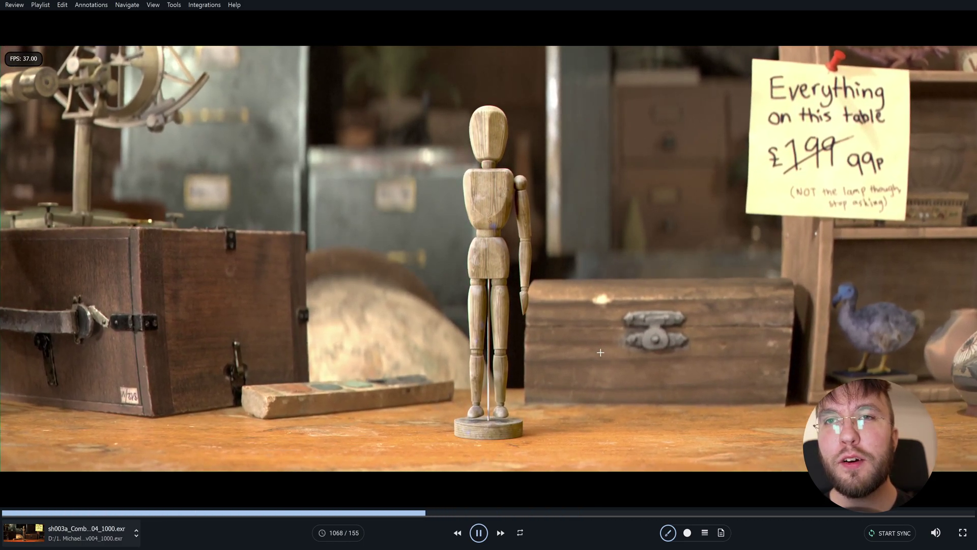
pyautogui.press('l')
pyautogui.press('k')
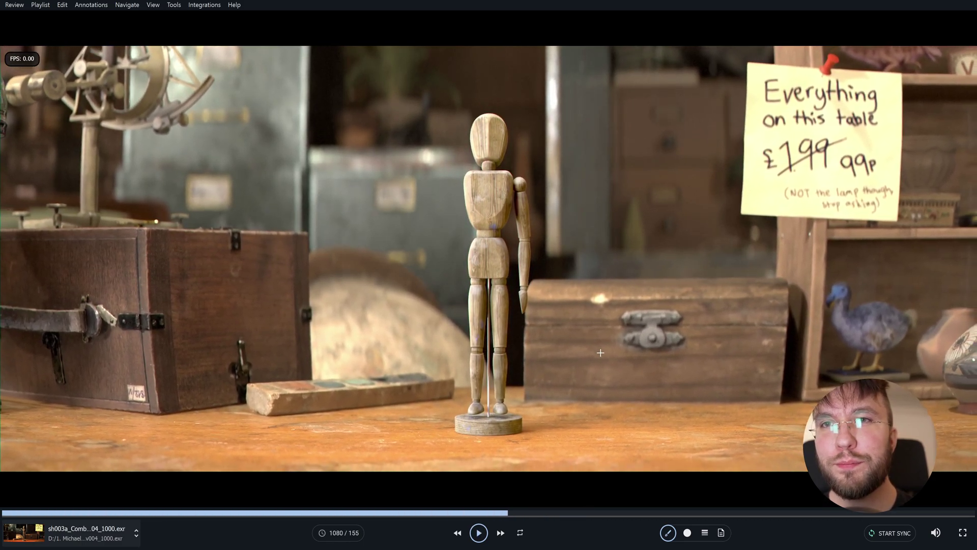
pyautogui.press('j')
pyautogui.press('k')
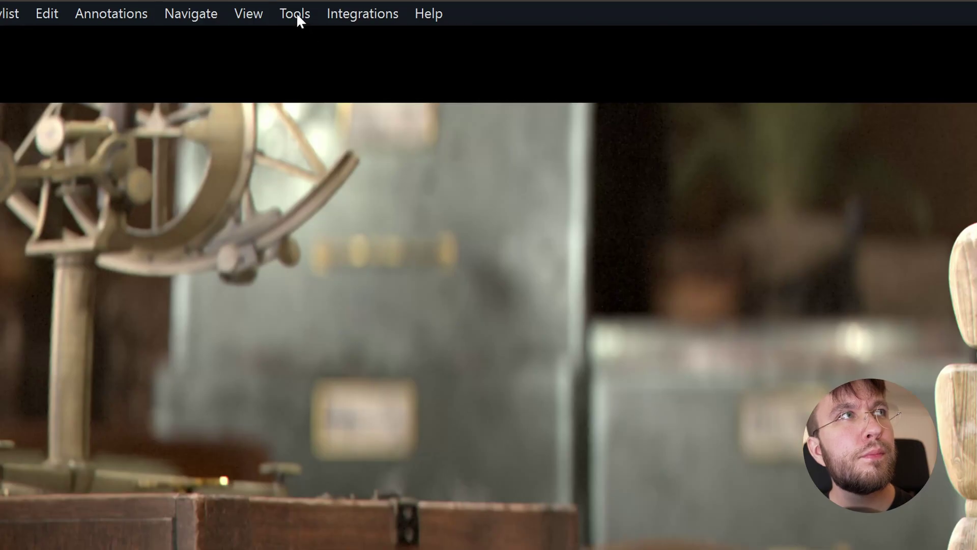
# Set the Colour Grading OCIO config path to the studio-config ocio-v2.2 file
pyautogui.click(296, 14)
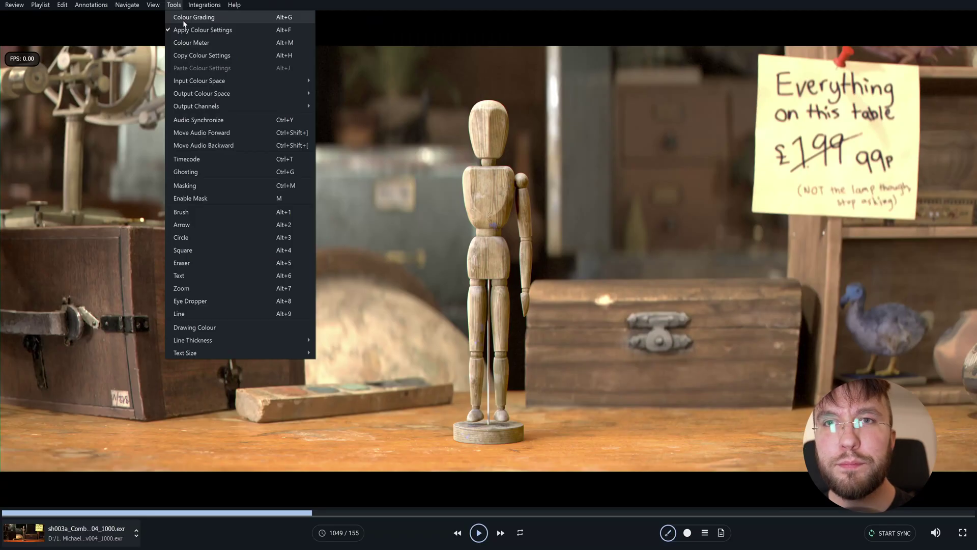
pyautogui.click(184, 18)
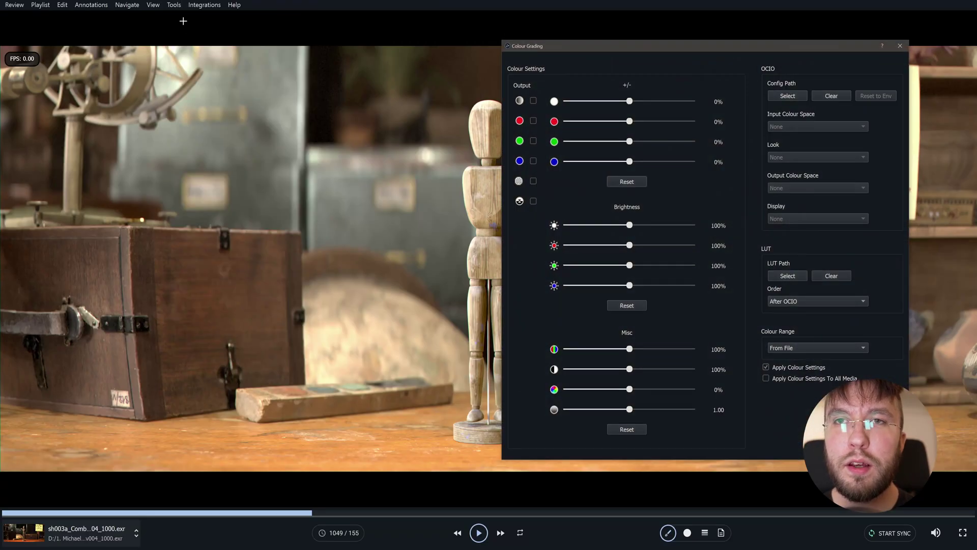
pyautogui.click(785, 96)
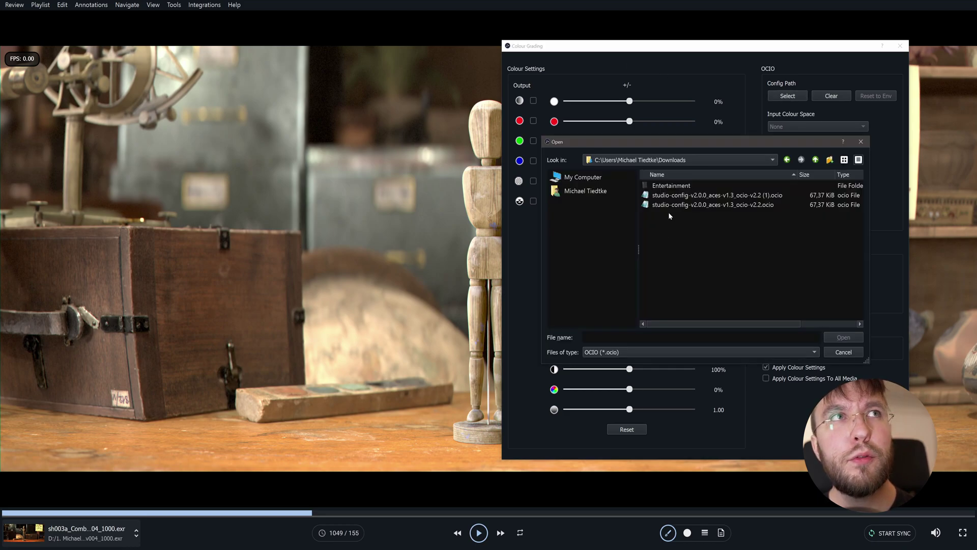
pyautogui.click(685, 204)
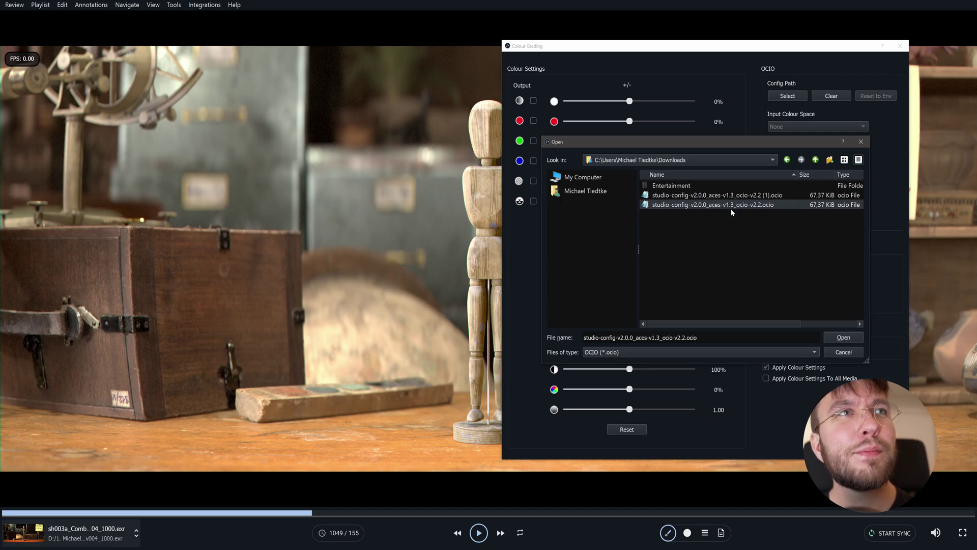
pyautogui.click(844, 337)
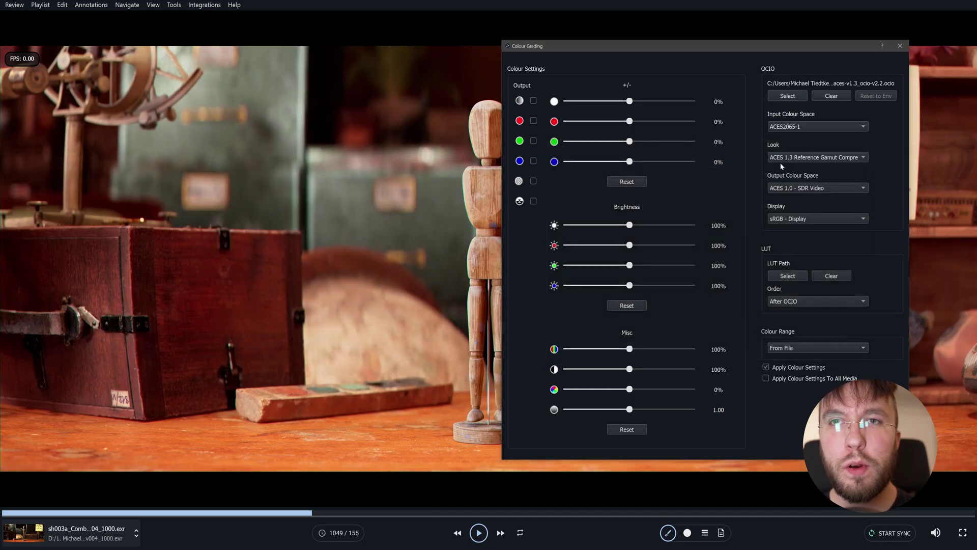
pyautogui.click(900, 46)
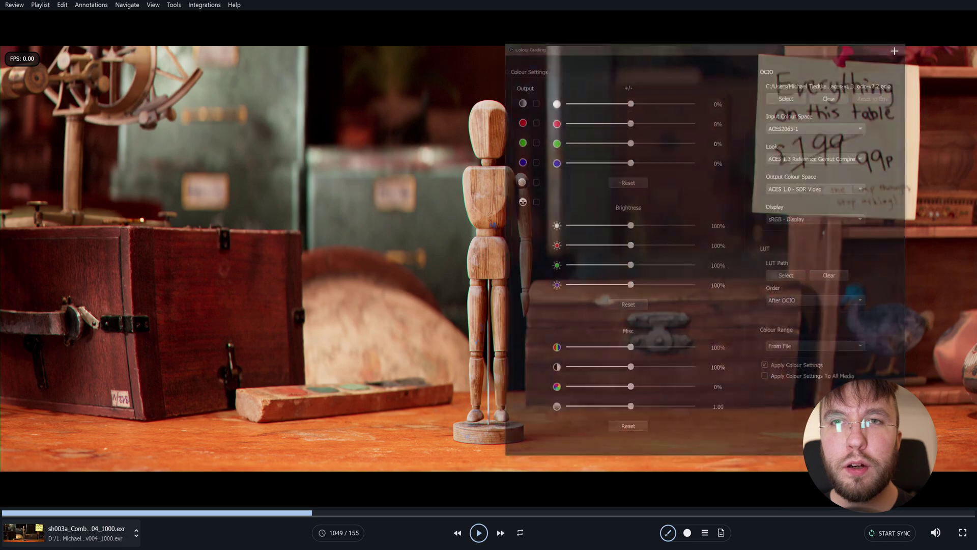
# Set the shot's input colour space to ACEScg under Tools > Input Colour Space > A
pyautogui.click(174, 7)
pyautogui.moveTo(200, 80)
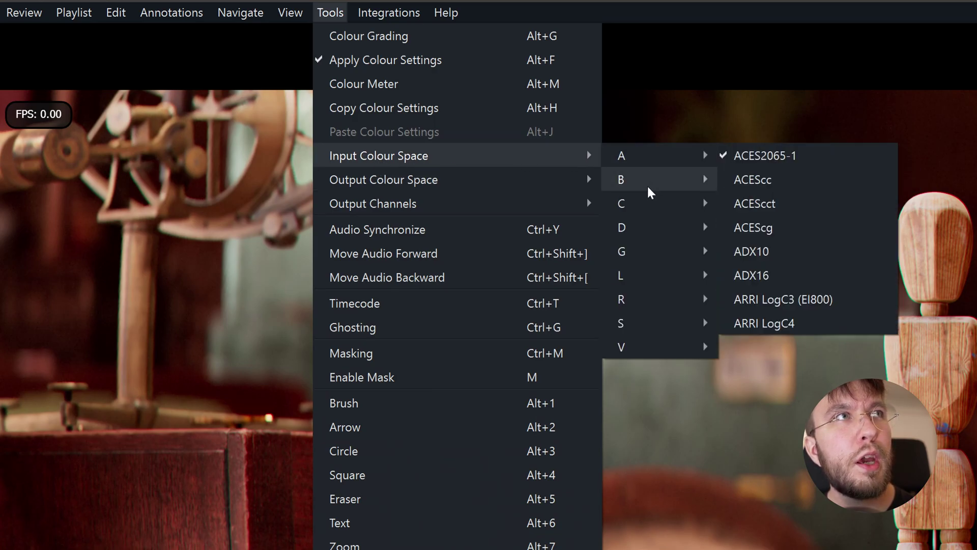
pyautogui.moveTo(650, 193)
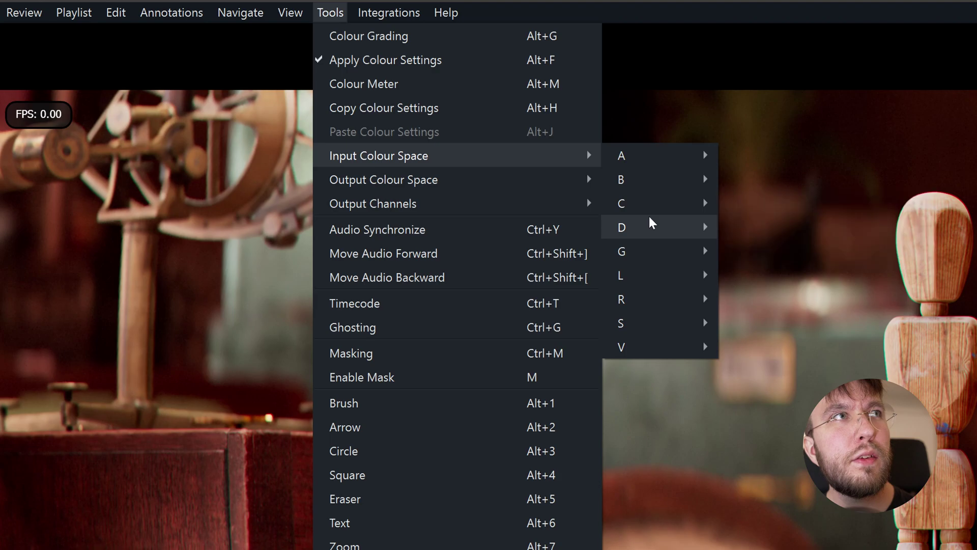
pyautogui.moveTo(652, 224)
pyautogui.moveTo(654, 322)
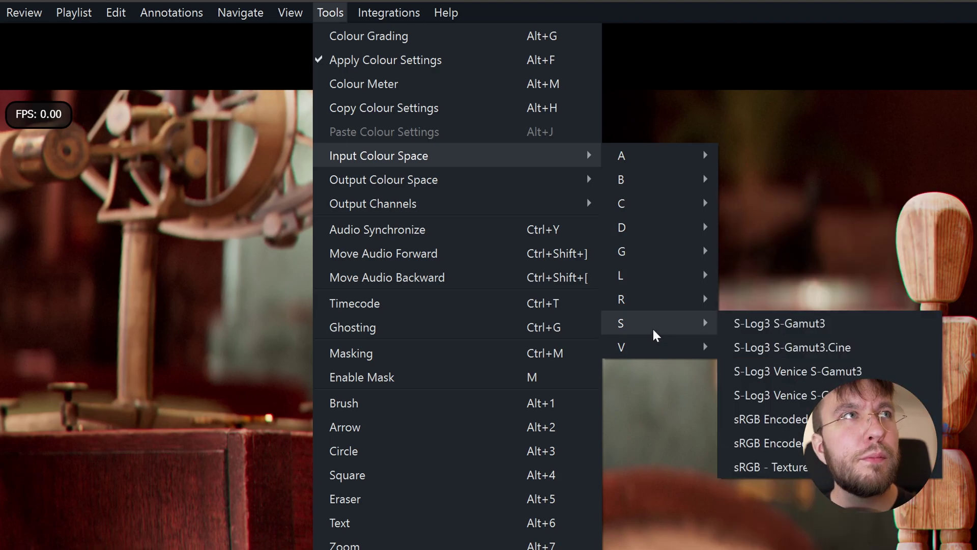
pyautogui.moveTo(647, 148)
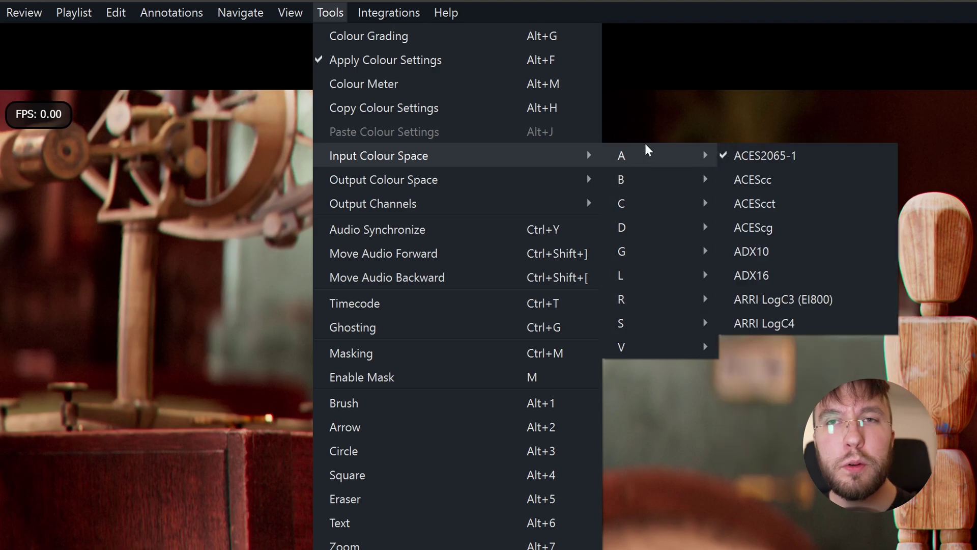
pyautogui.click(762, 228)
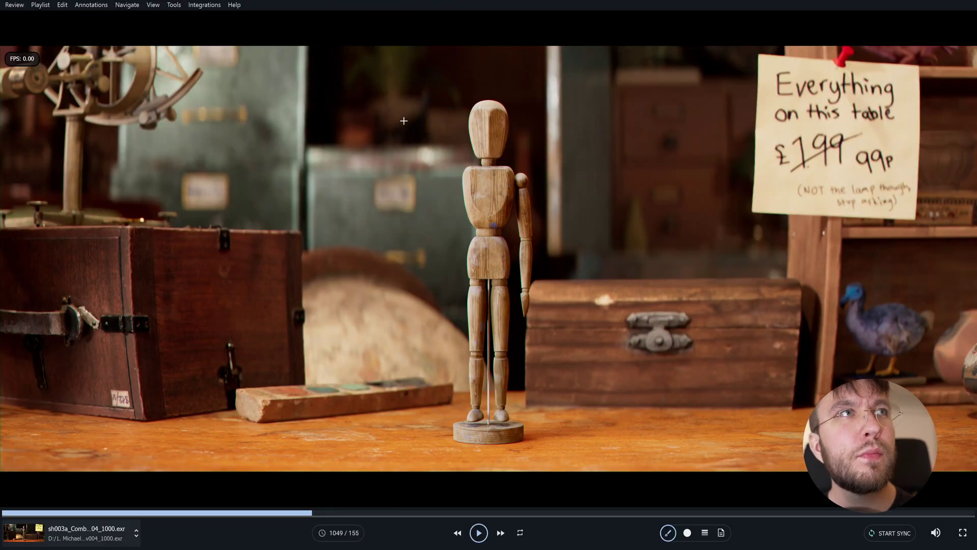
# Play, pause and step back to mark the in point at frame 1031
pyautogui.press('space')
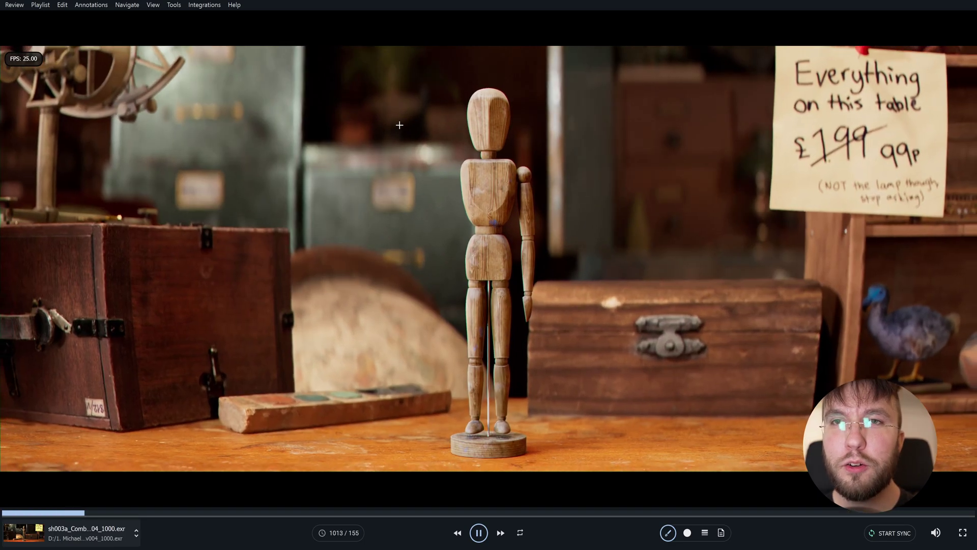
pyautogui.press('space')
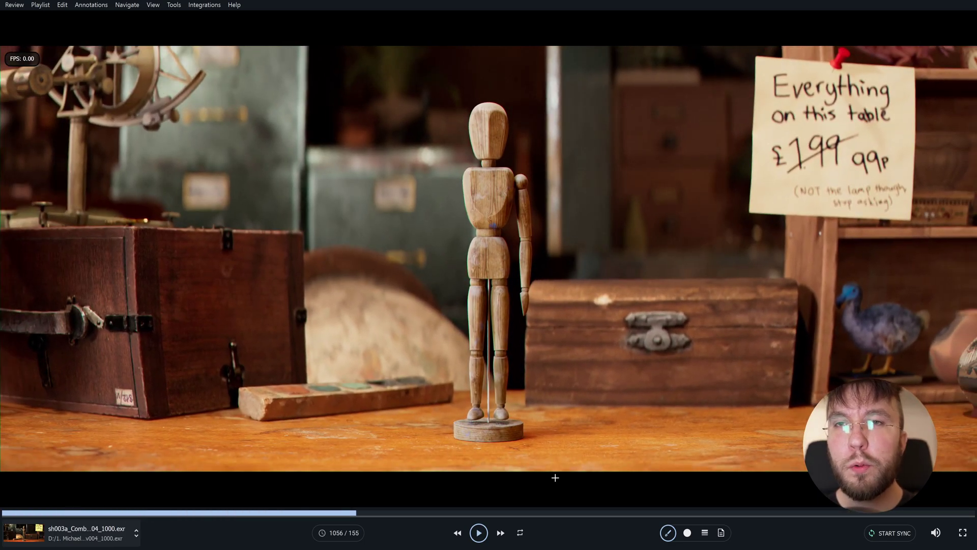
pyautogui.press('j')
pyautogui.press('space')
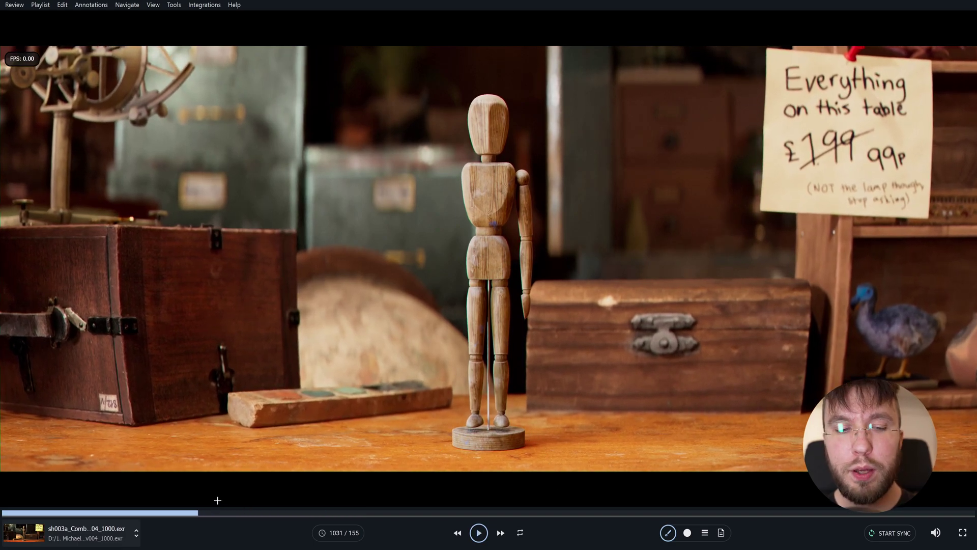
pyautogui.press('i')
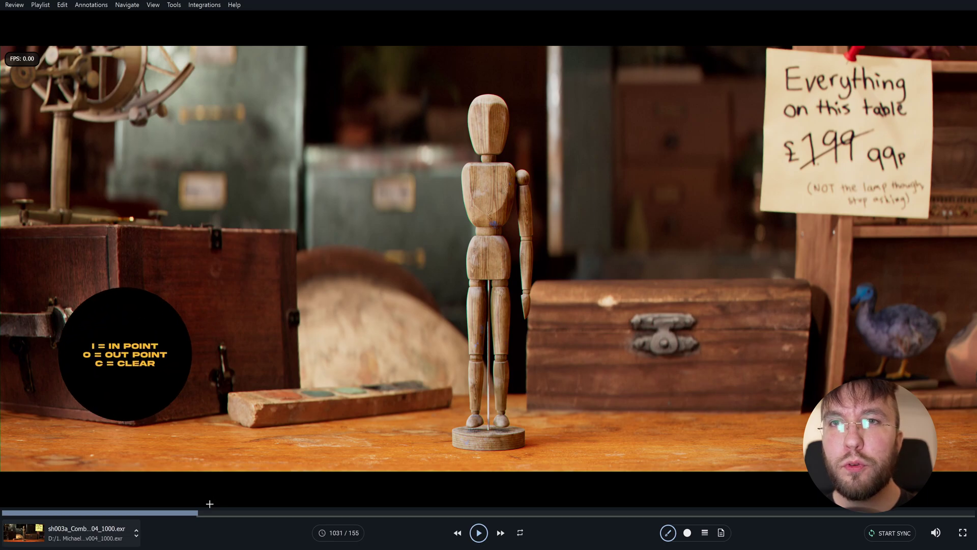
# Play to frame 1065, mark the out point, and loop the range
pyautogui.press('space')
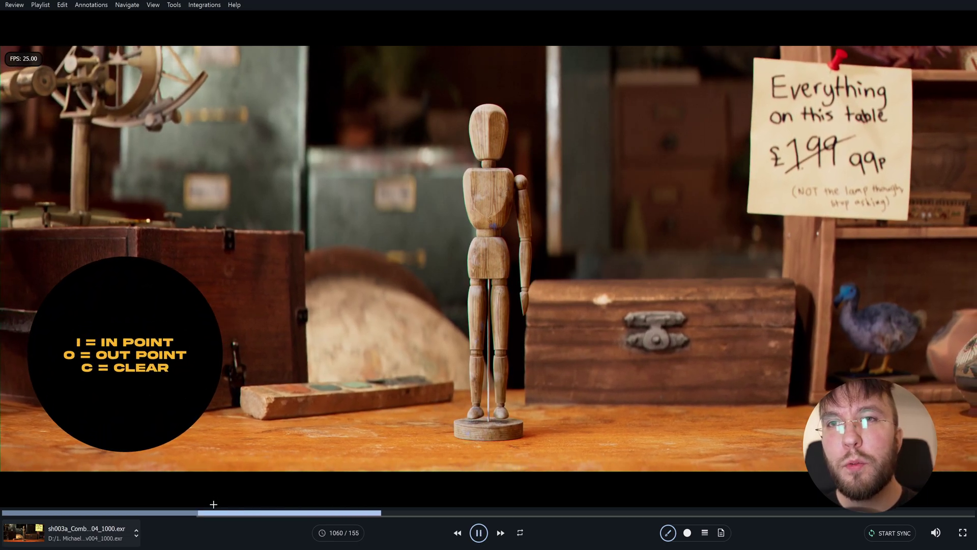
pyautogui.press('space')
pyautogui.press('o')
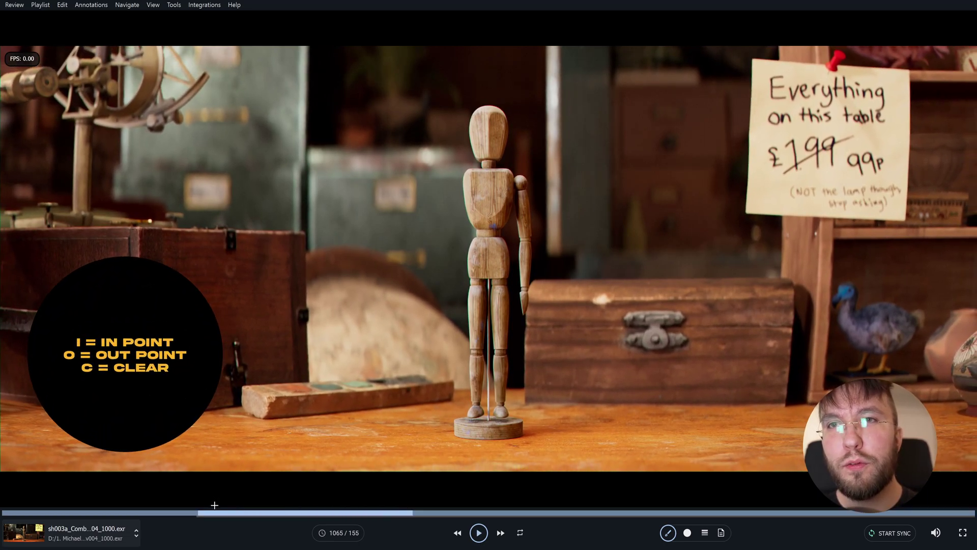
pyautogui.press('space')
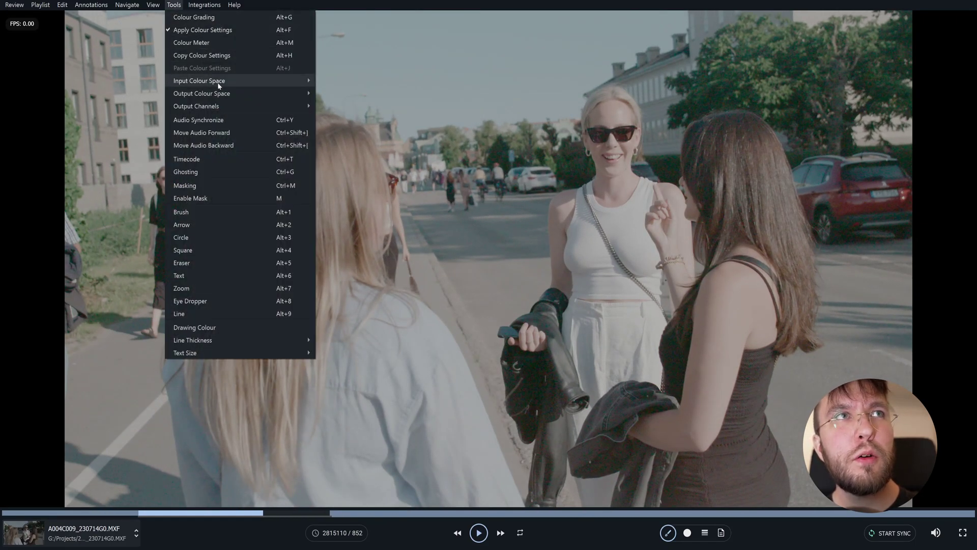
# Interpret the street clip as S-Log3 S-Gamut3.Cine through Input Colour Space > S
pyautogui.moveTo(220, 85)
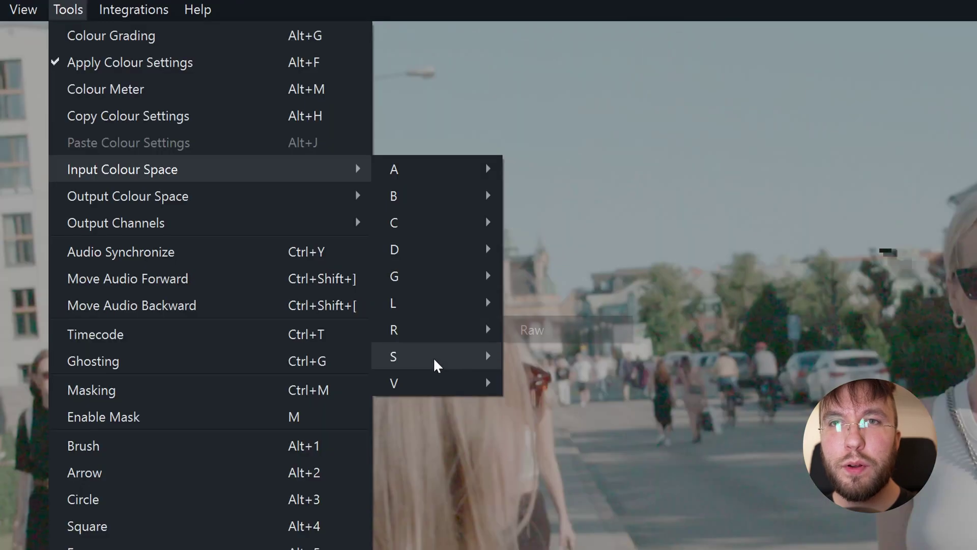
pyautogui.moveTo(345, 171)
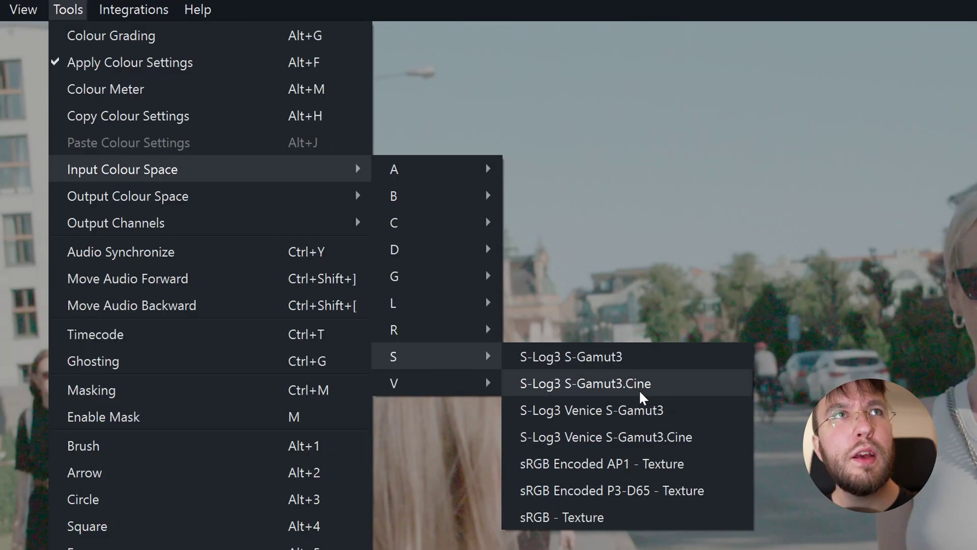
pyautogui.click(614, 383)
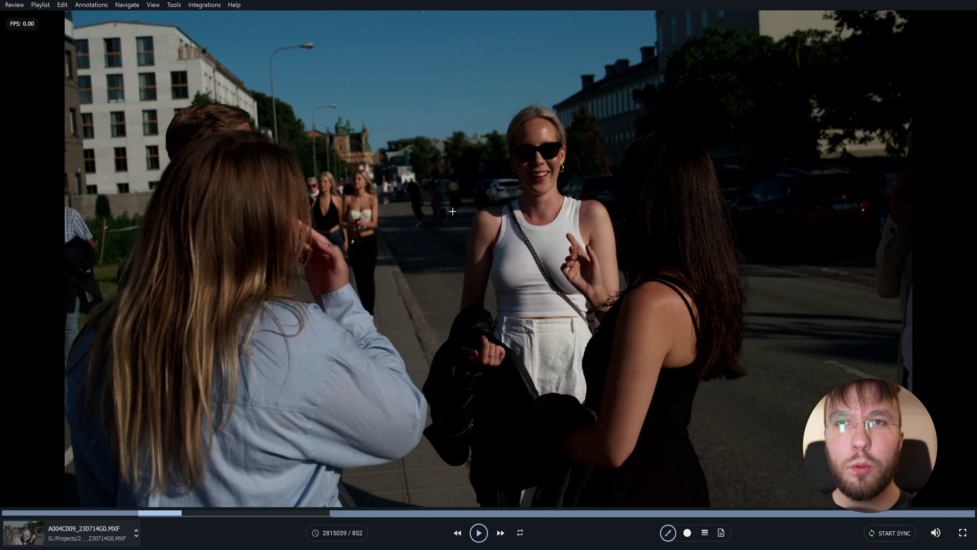
pyautogui.click(174, 6)
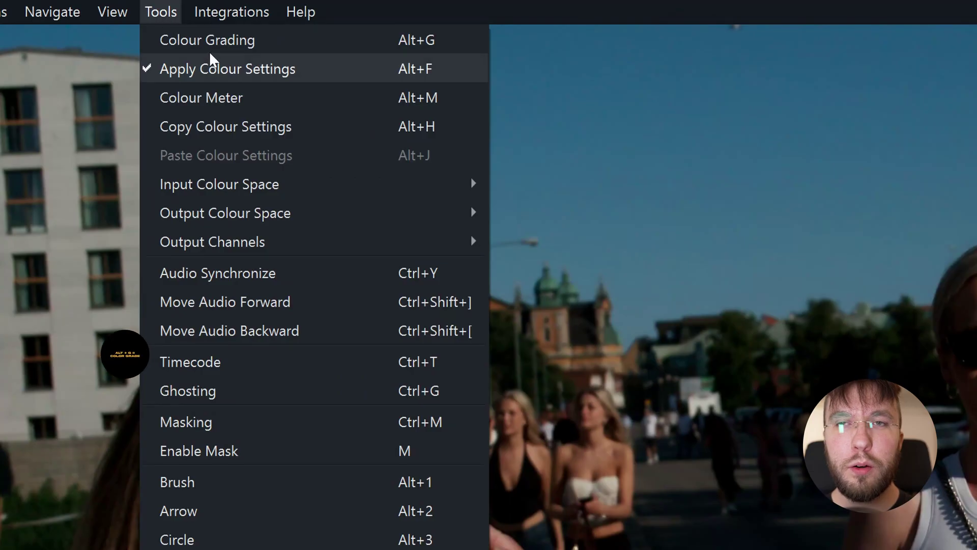
# Raise the last Misc grading slider to about 1.38, close Colour Grading, and play the clip
pyautogui.click(211, 40)
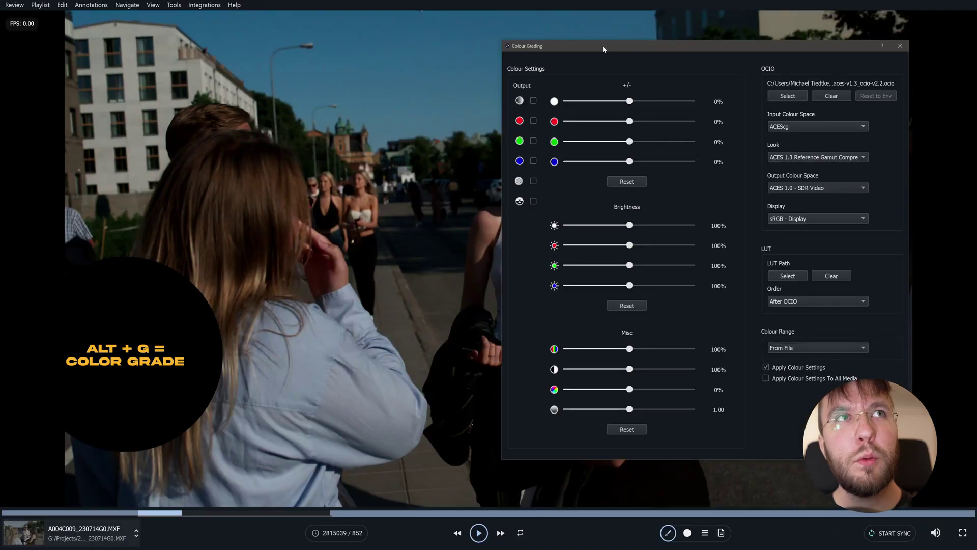
pyautogui.moveTo(603, 49); pyautogui.dragTo(655, 55)
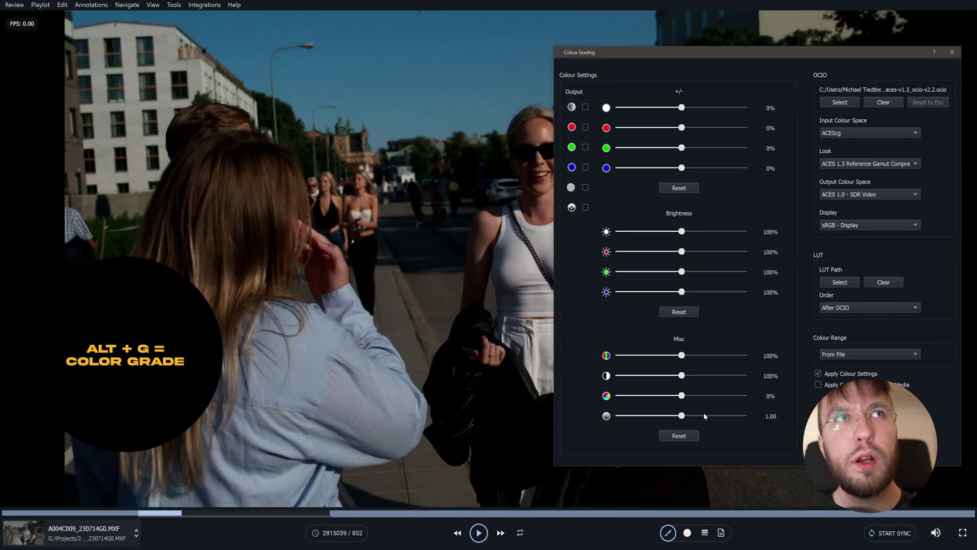
pyautogui.moveTo(680, 416); pyautogui.dragTo(705, 422)
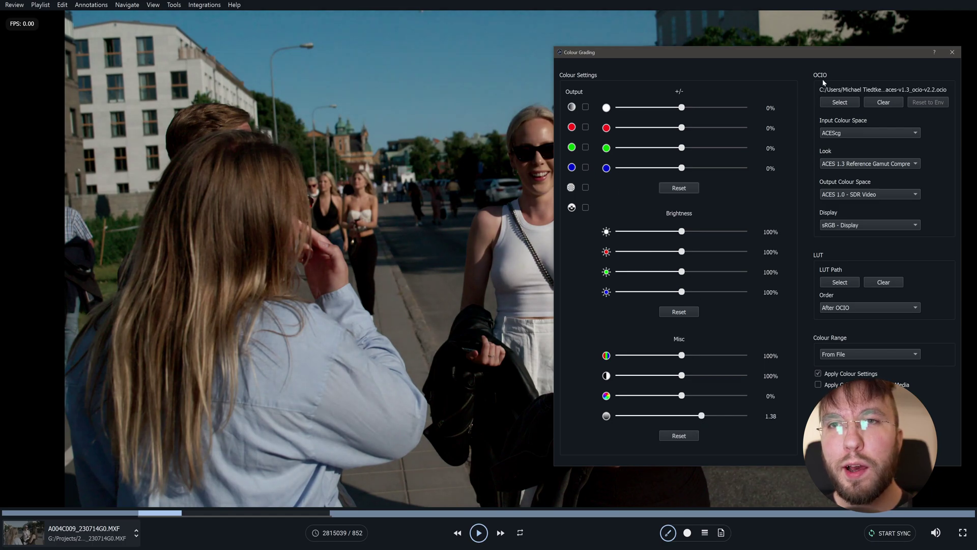
pyautogui.click(952, 52)
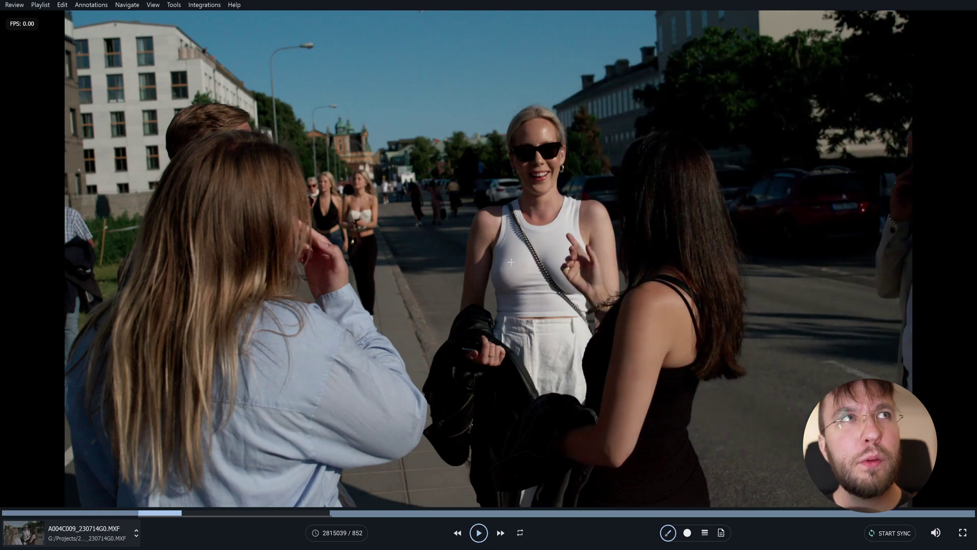
pyautogui.press('space')
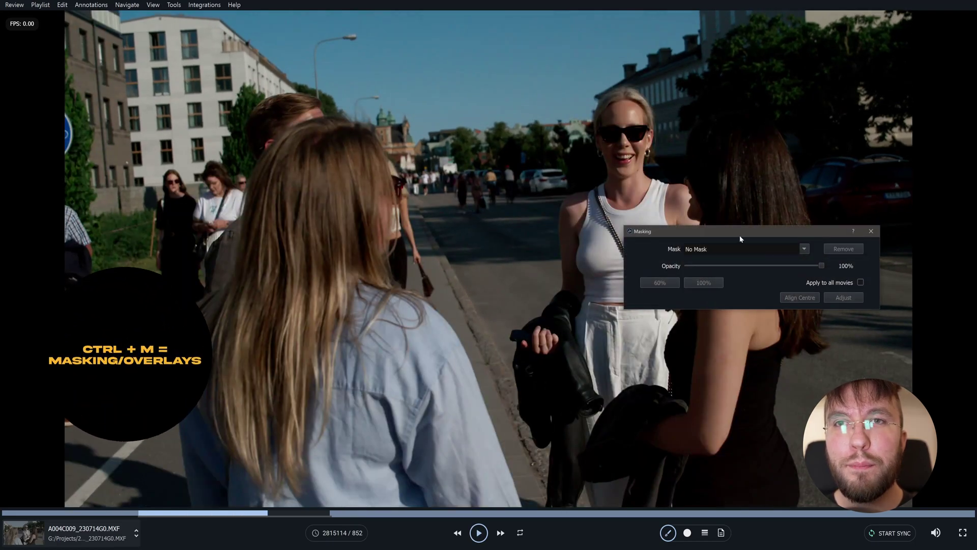
# Apply a 2.39 letterbox mask to the street clip from the Masking settings
pyautogui.moveTo(740, 238); pyautogui.dragTo(375, 50)
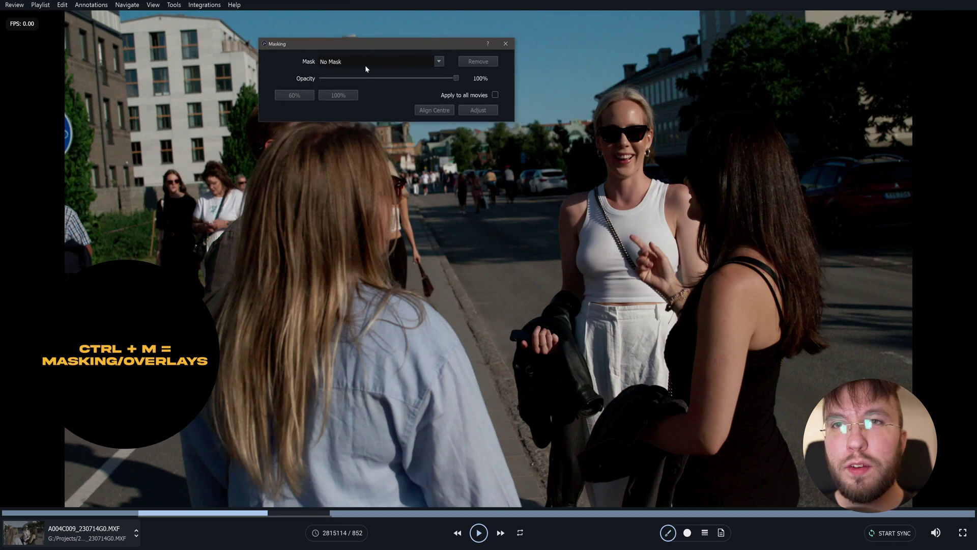
pyautogui.click(435, 61)
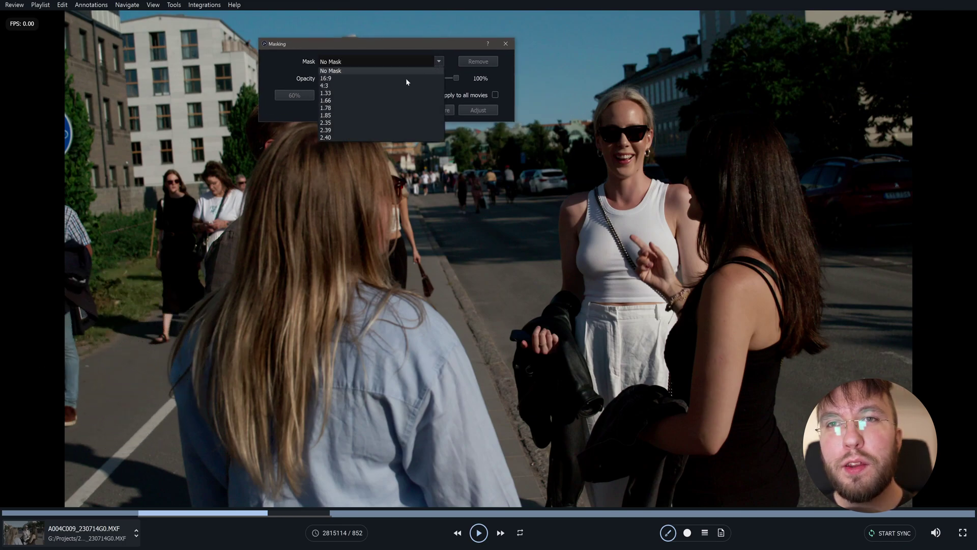
pyautogui.click(332, 130)
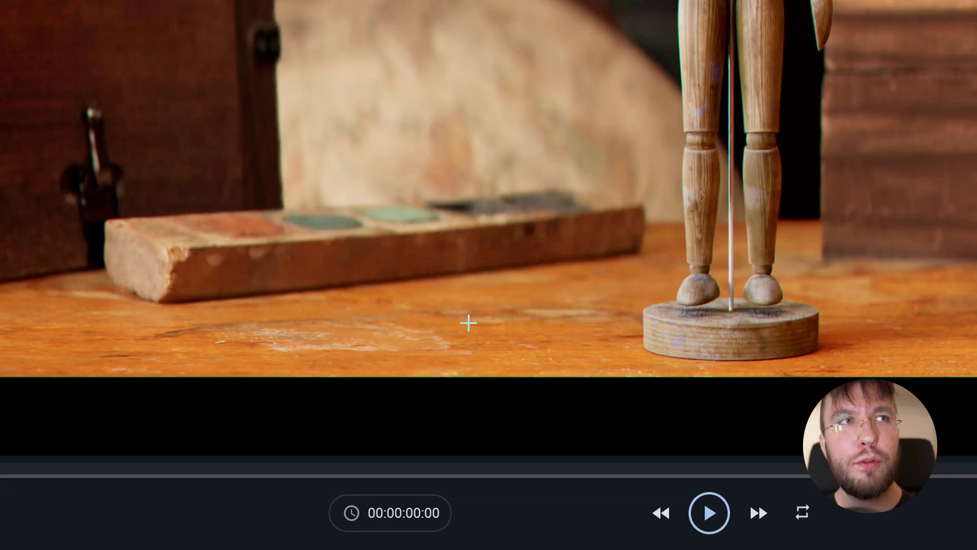
# Play the mannequin shot, switch the counter to Time then Frames, and open Set Offset
pyautogui.press('space')
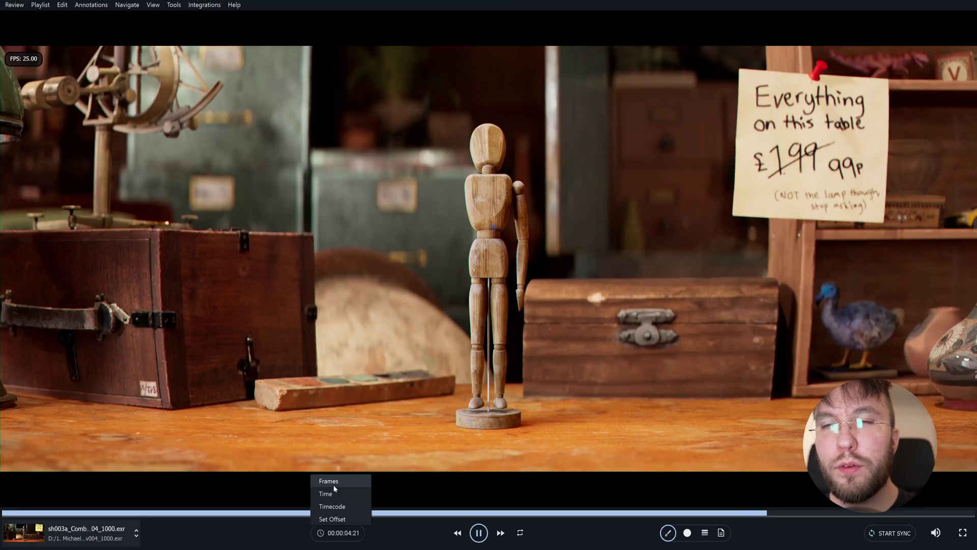
pyautogui.click(326, 494)
pyautogui.click(340, 532)
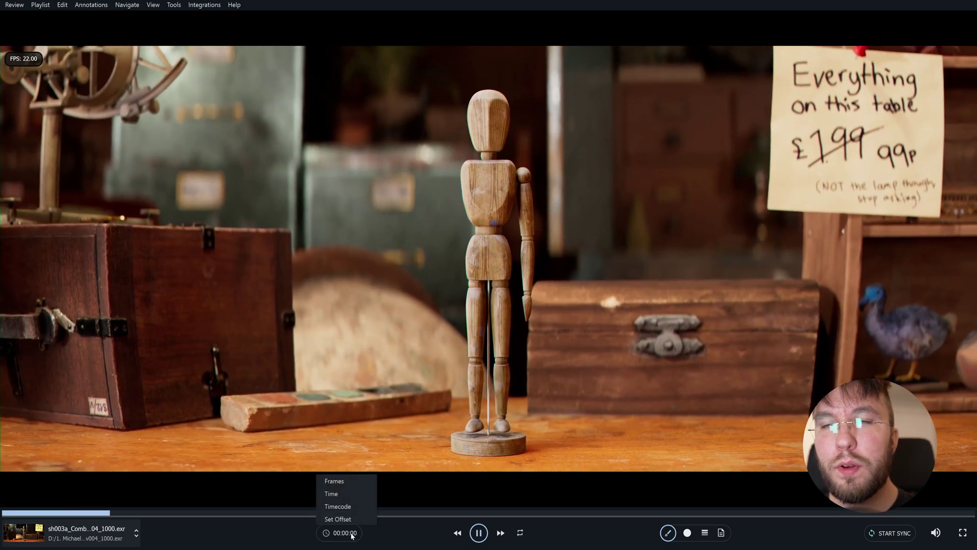
pyautogui.click(340, 484)
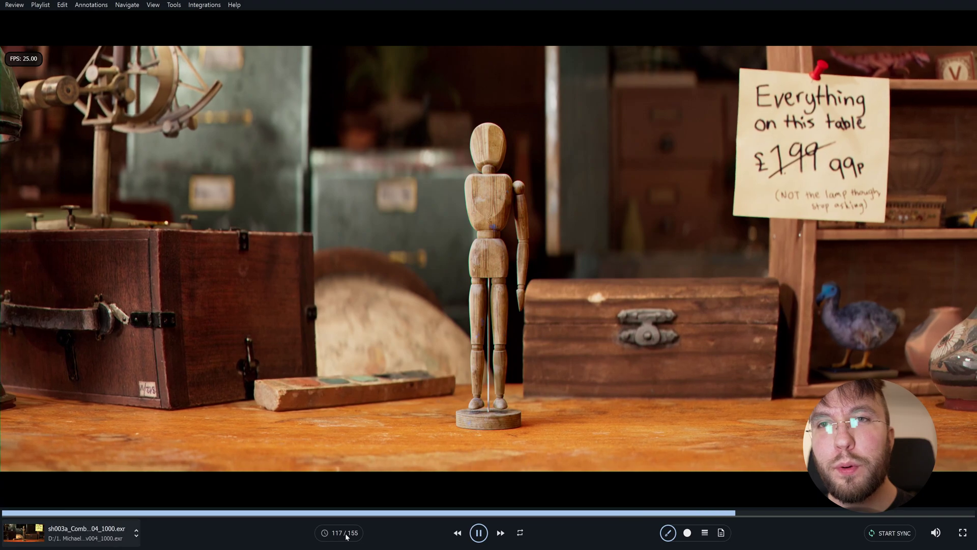
pyautogui.click(345, 533)
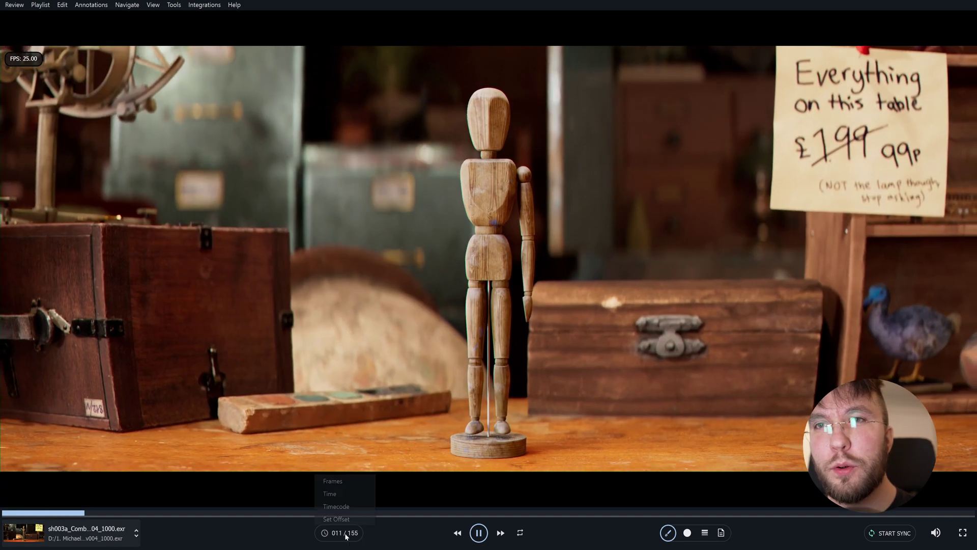
pyautogui.click(344, 518)
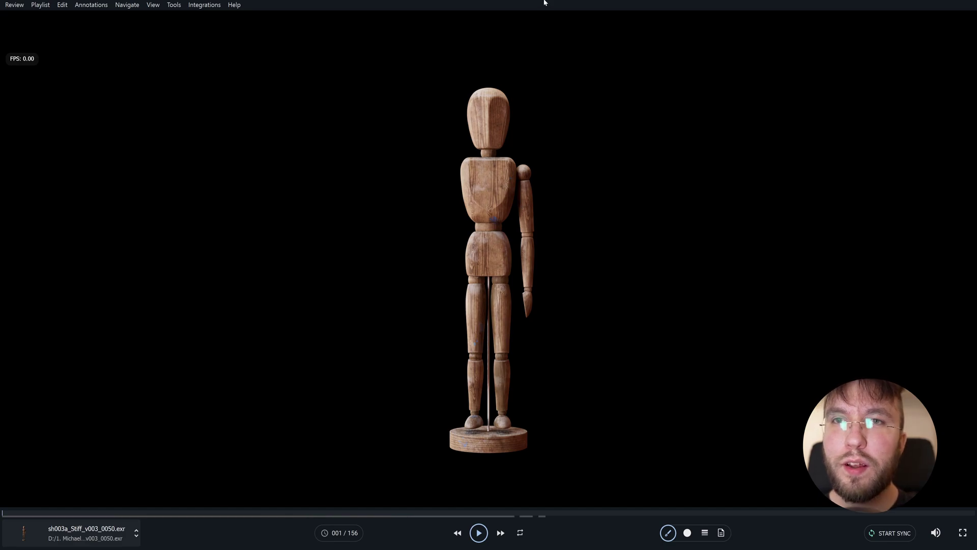
# Play the mannequin layer, then play the grey-background layer and jump to its last frame
pyautogui.press('space')
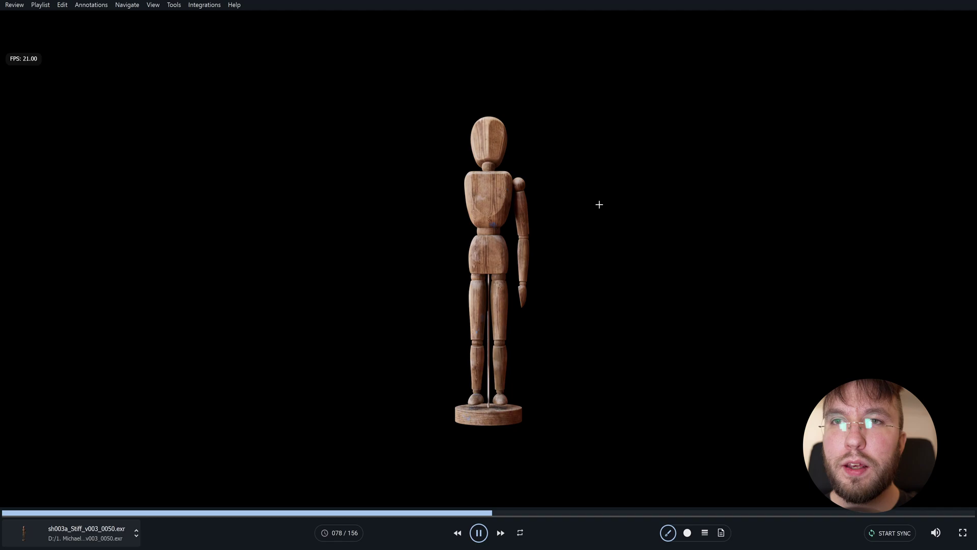
pyautogui.press('Down')
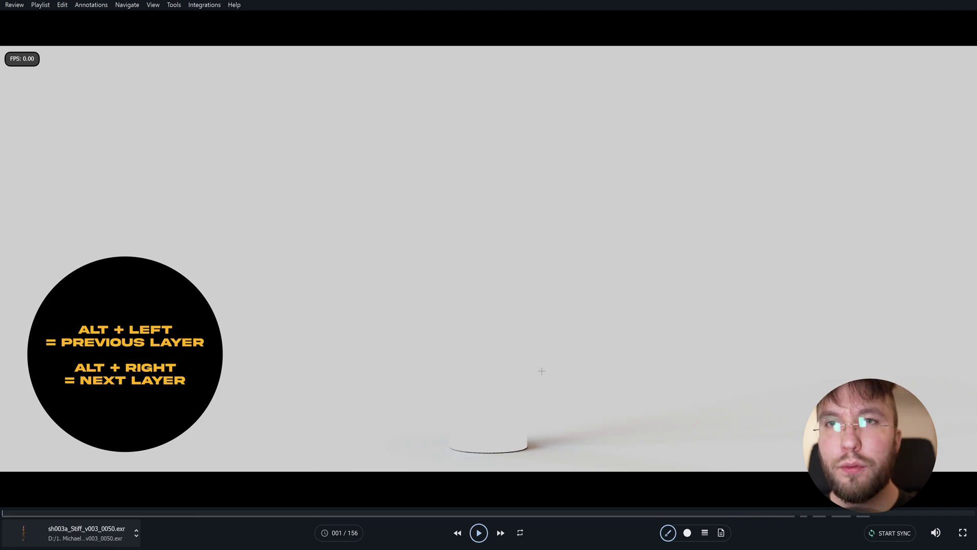
pyautogui.press('space')
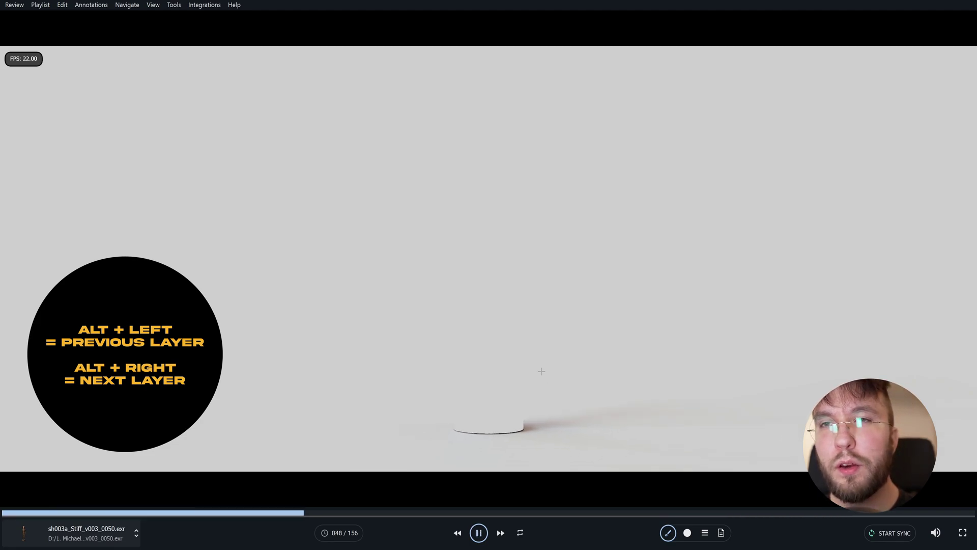
pyautogui.press('space')
pyautogui.press('End')
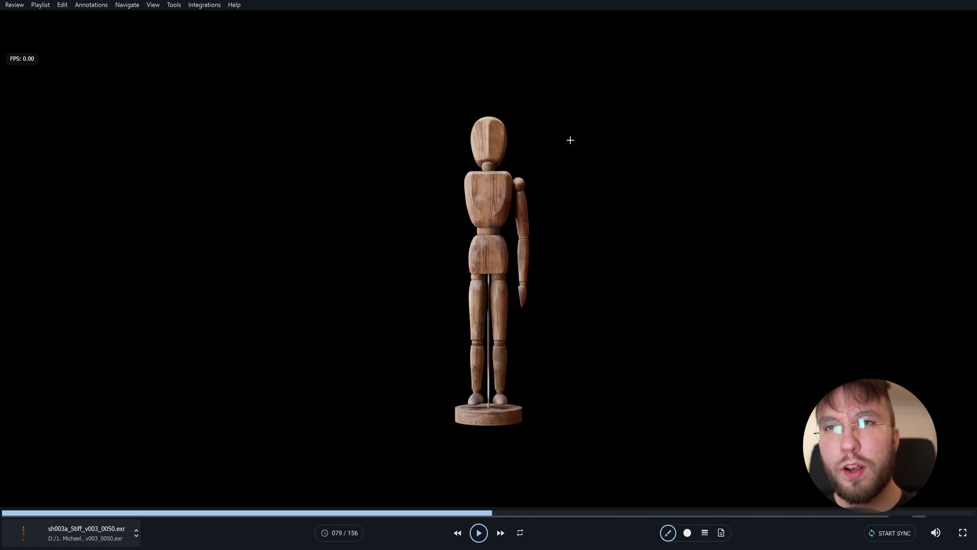
# Cycle the mannequin through alpha, RGB, green-only and blue-only views, ending on alpha
pyautogui.hotkey('alt', 'Right')
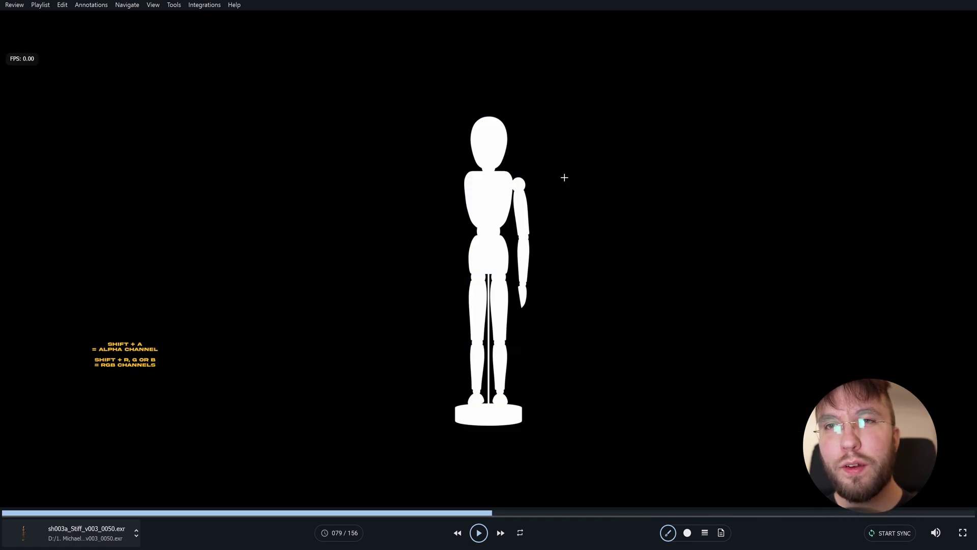
pyautogui.hotkey('shift', 'a')
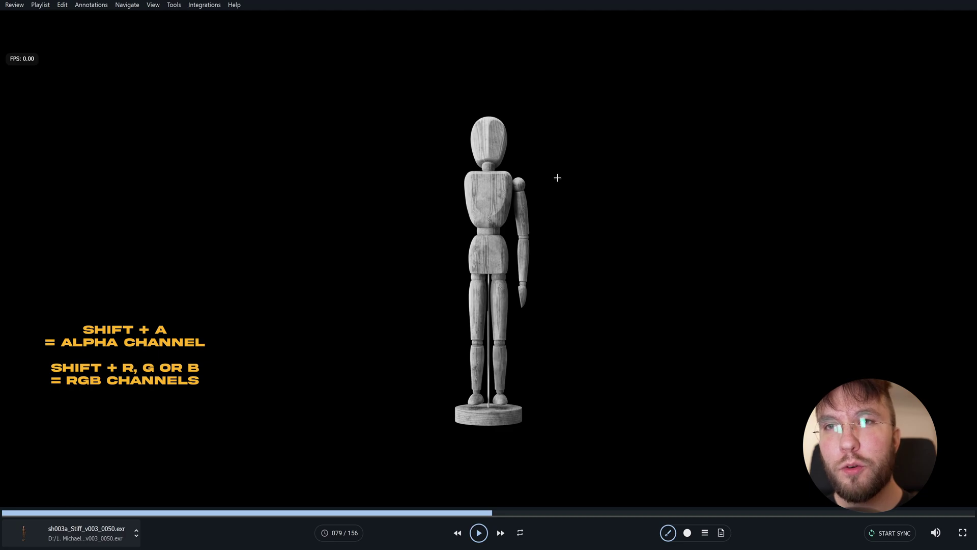
pyautogui.hotkey('shift', 'g')
pyautogui.hotkey('shift', 'b')
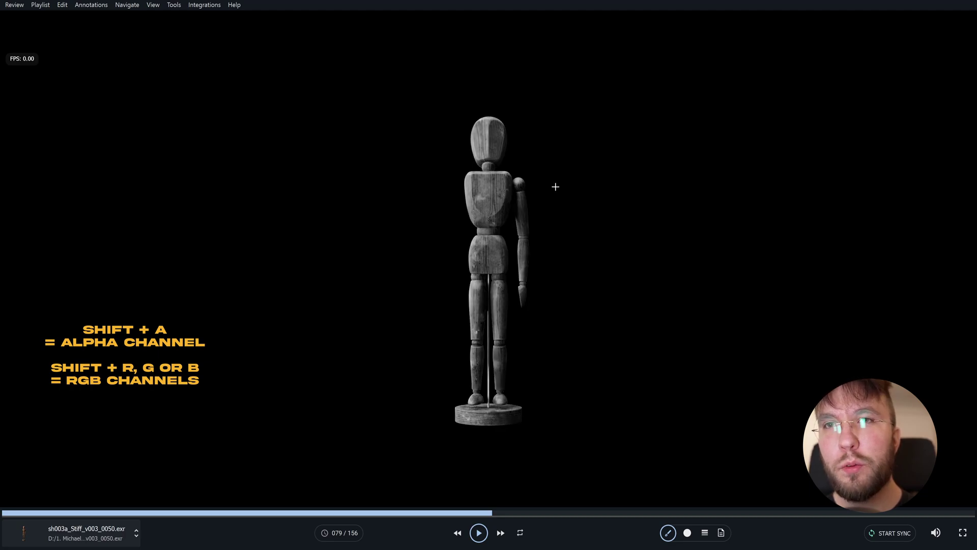
pyautogui.hotkey('shift', 'a')
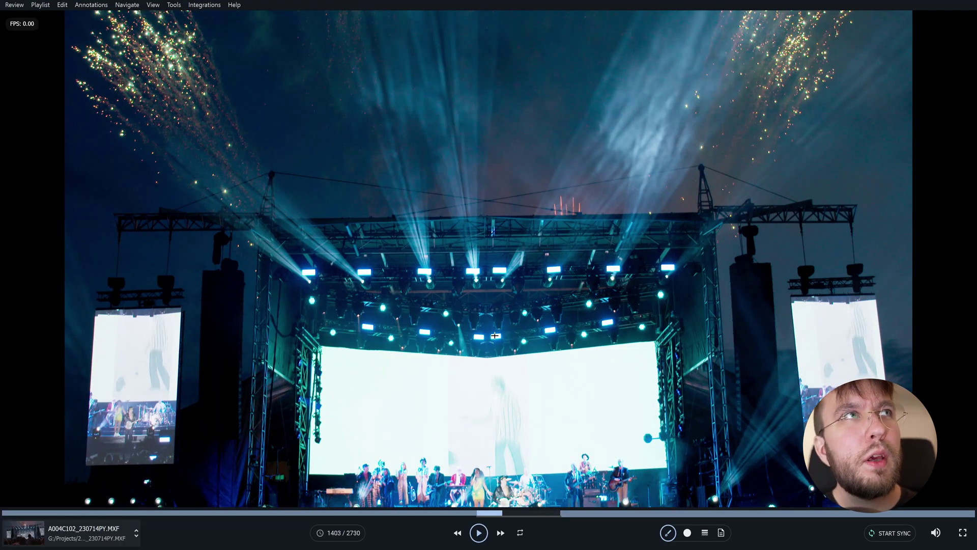
# Sample the concert clip's pixel values with the Colour Meter, then close it
pyautogui.click(174, 5)
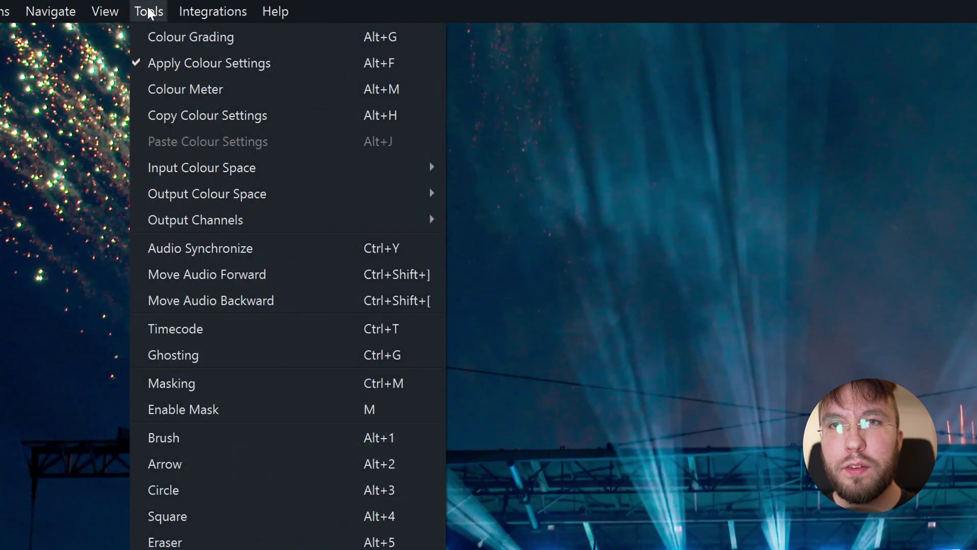
pyautogui.click(322, 96)
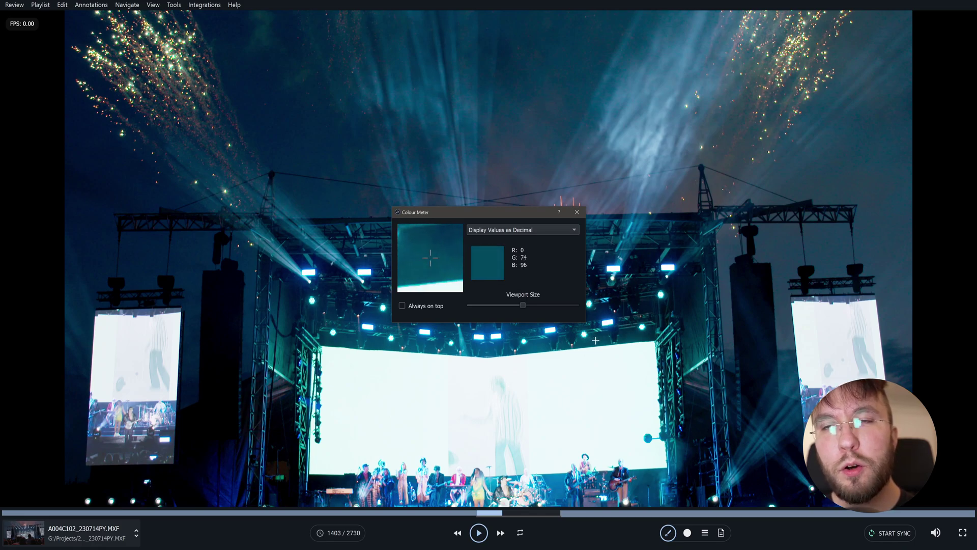
pyautogui.press('Escape')
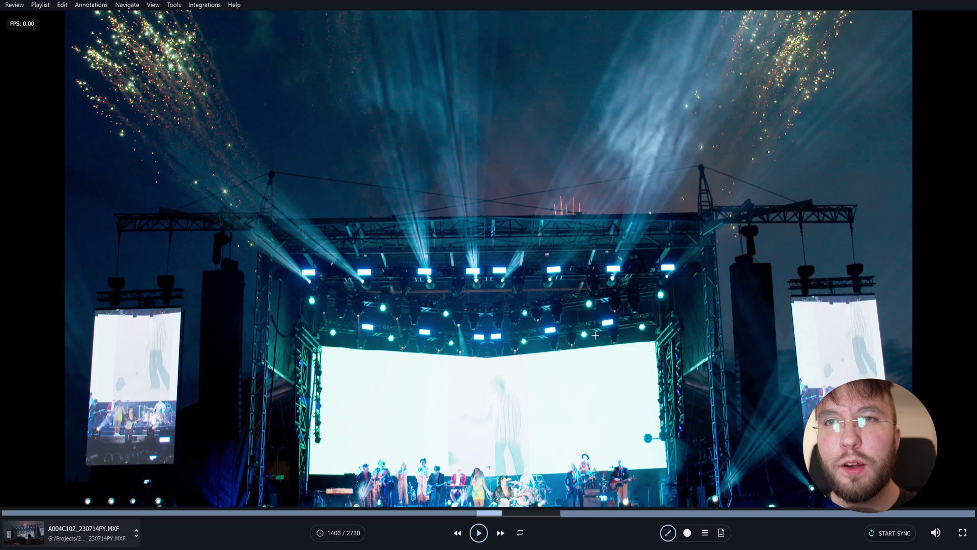
pyautogui.press('i')
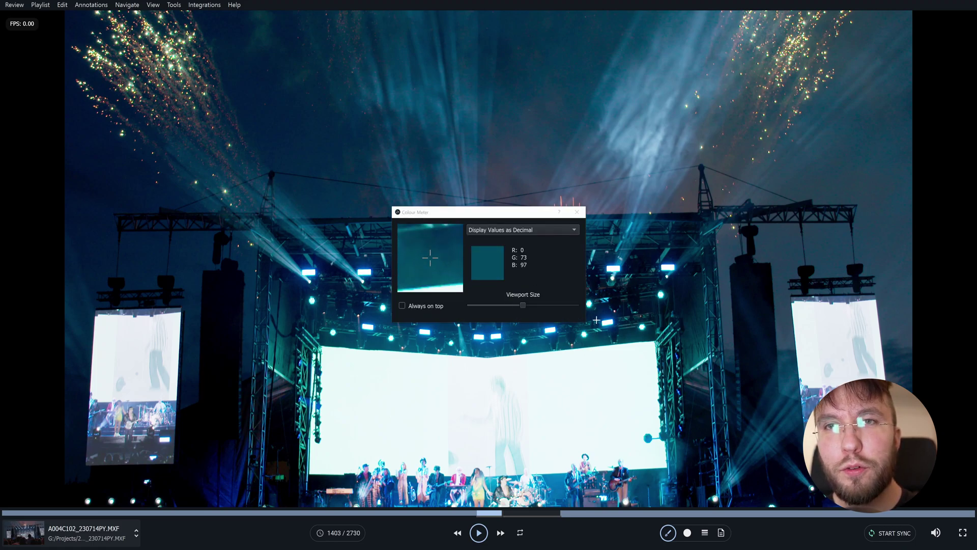
pyautogui.click(577, 216)
# Apply a 2.39 letterbox mask from the Masking settings
pyautogui.press('m')
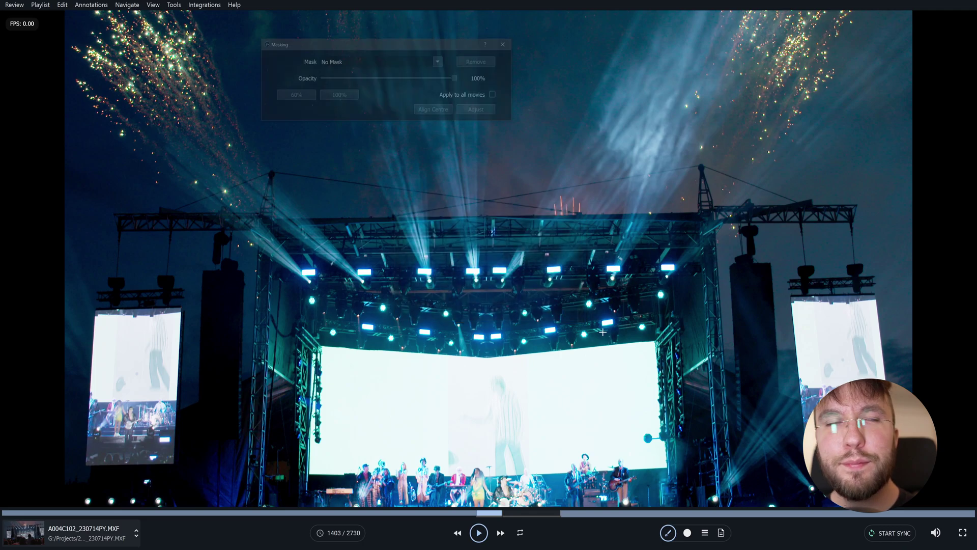
pyautogui.click(439, 62)
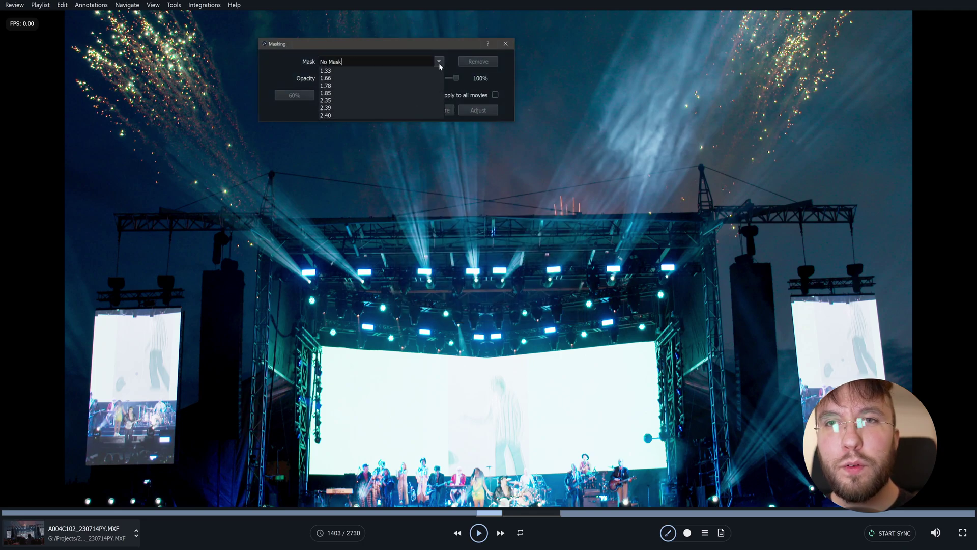
pyautogui.click(338, 130)
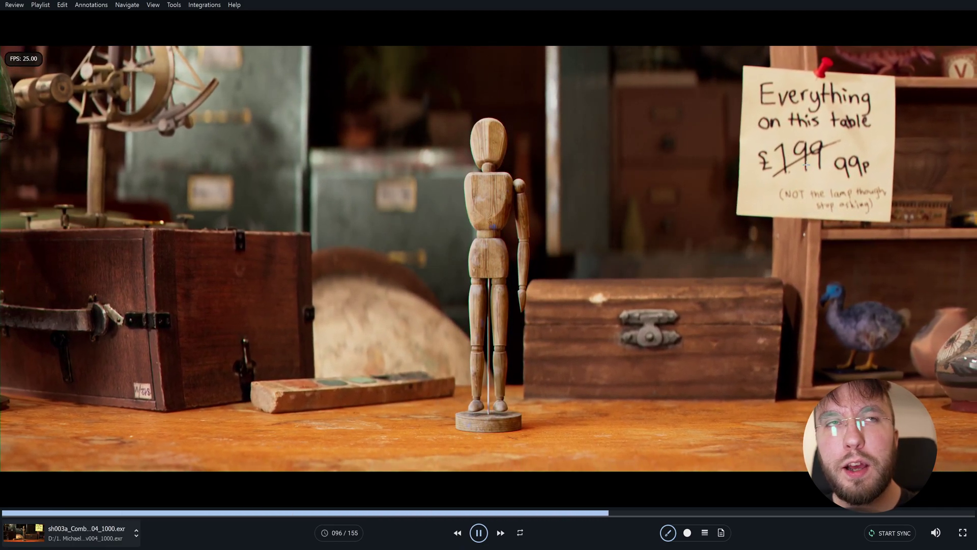
# Pause at frame 113 and draw a circle around the crossed-out price on the sign
pyautogui.press('space')
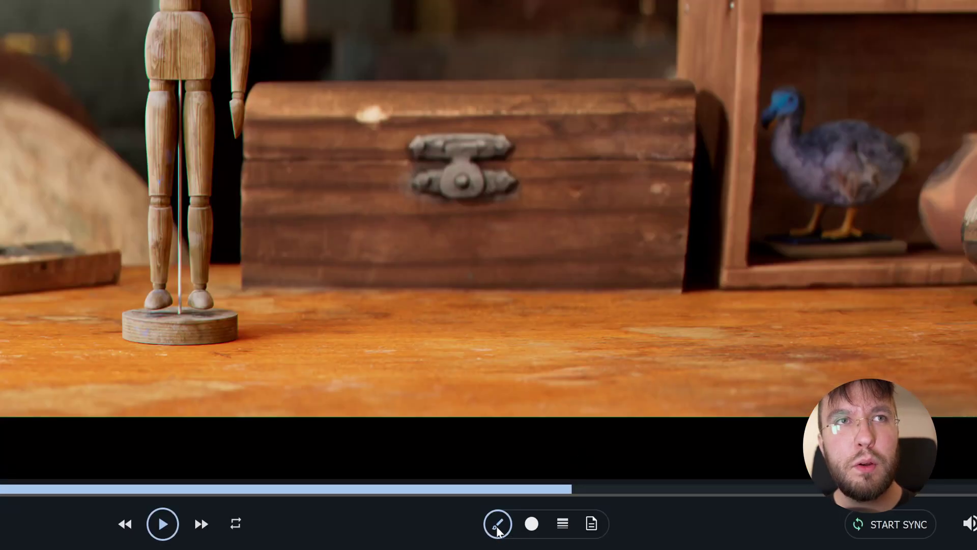
pyautogui.click(498, 529)
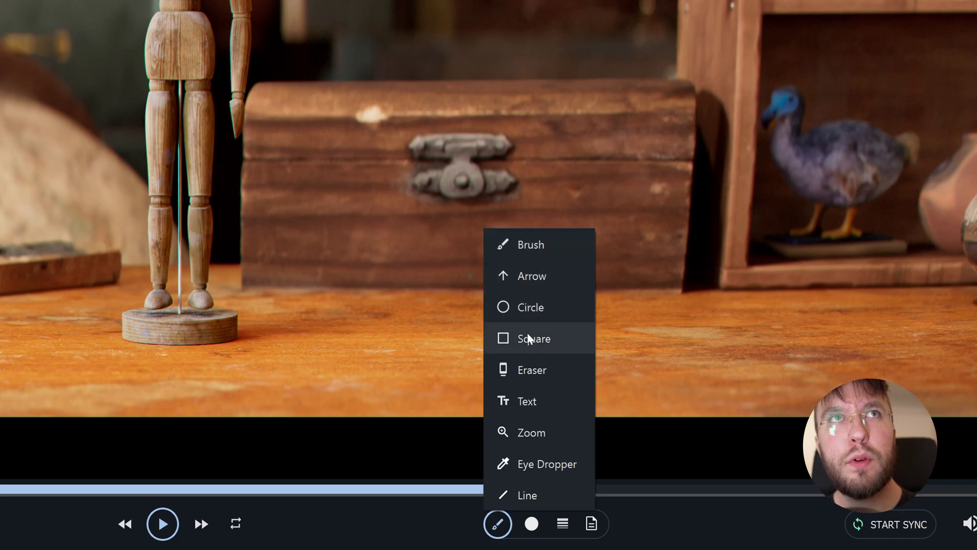
pyautogui.click(530, 307)
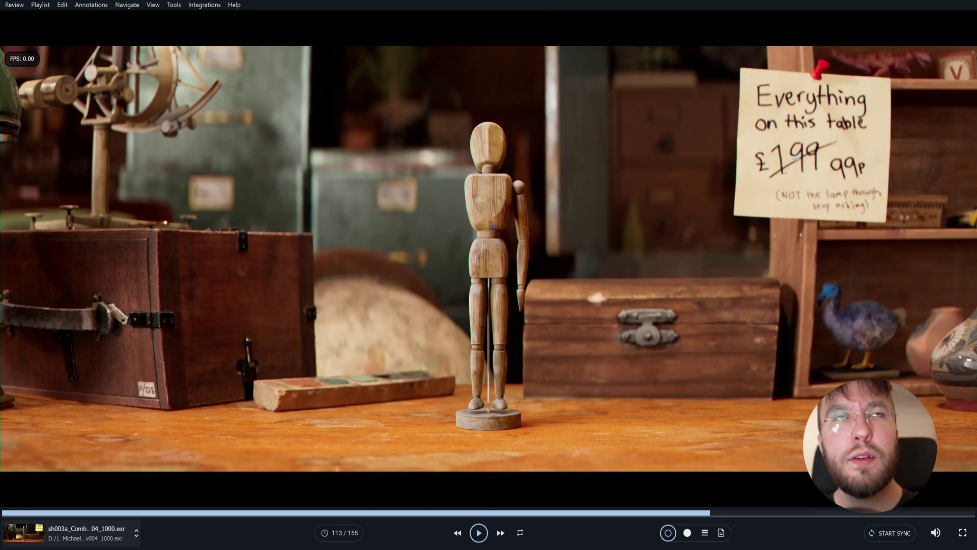
pyautogui.moveTo(797, 159); pyautogui.dragTo(846, 196)
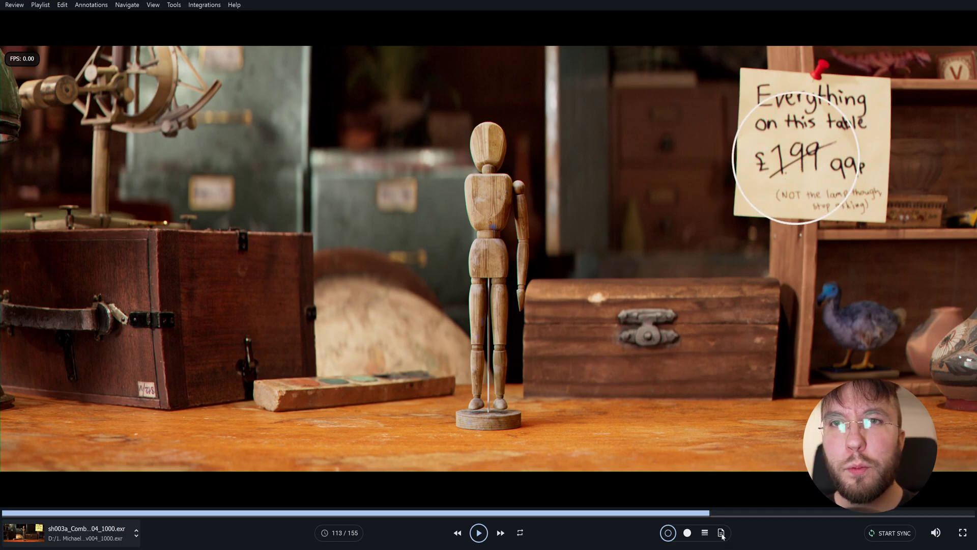
# Add the text note 'Price should be 2.99' below the price sign
pyautogui.click(670, 535)
pyautogui.click(677, 462)
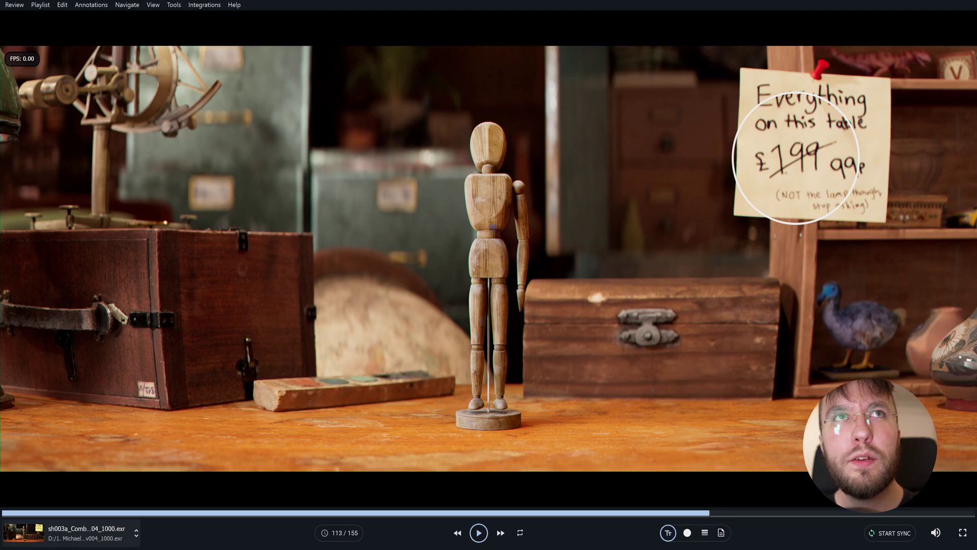
pyautogui.click(680, 251)
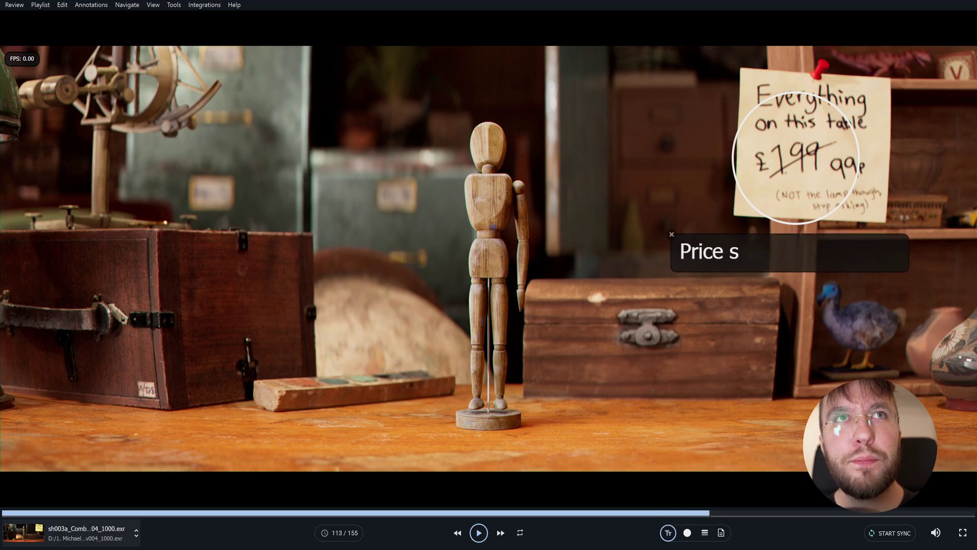
pyautogui.write('hould be')
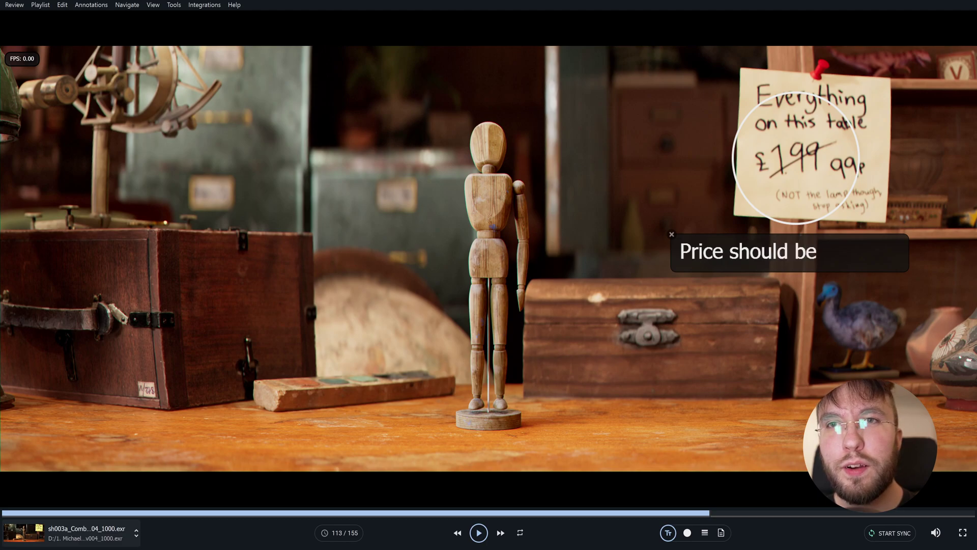
pyautogui.write(' 2.99')
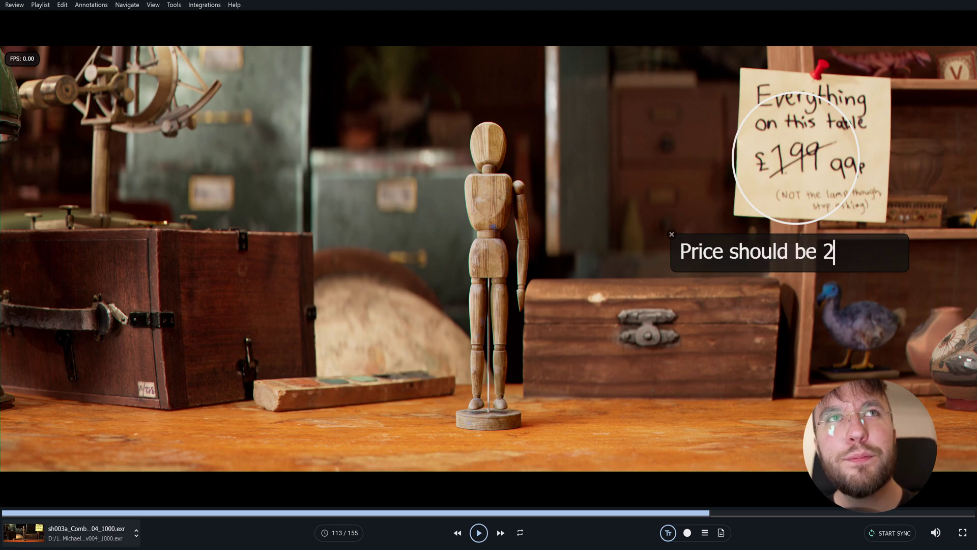
# Play on, then jump back to the annotated frame and resume playback
pyautogui.click(474, 540)
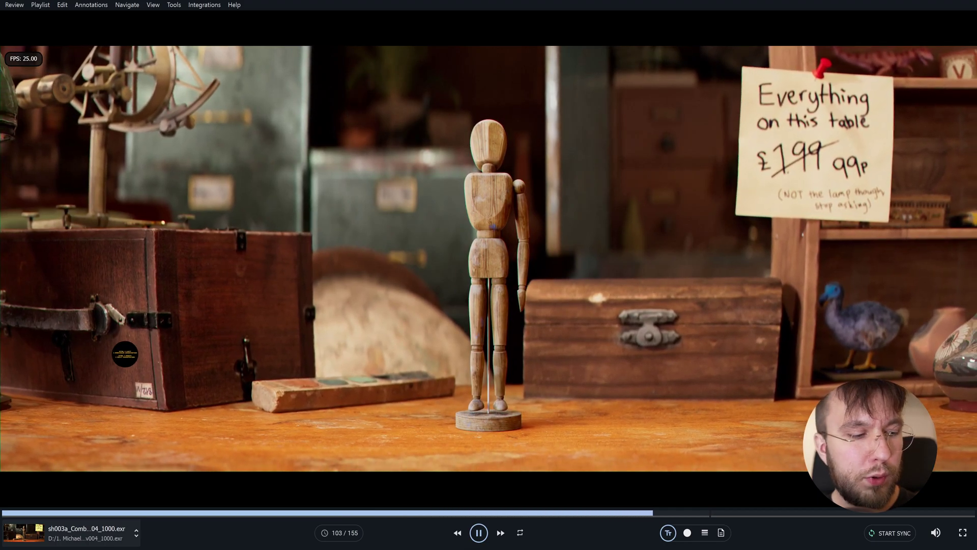
pyautogui.press('space')
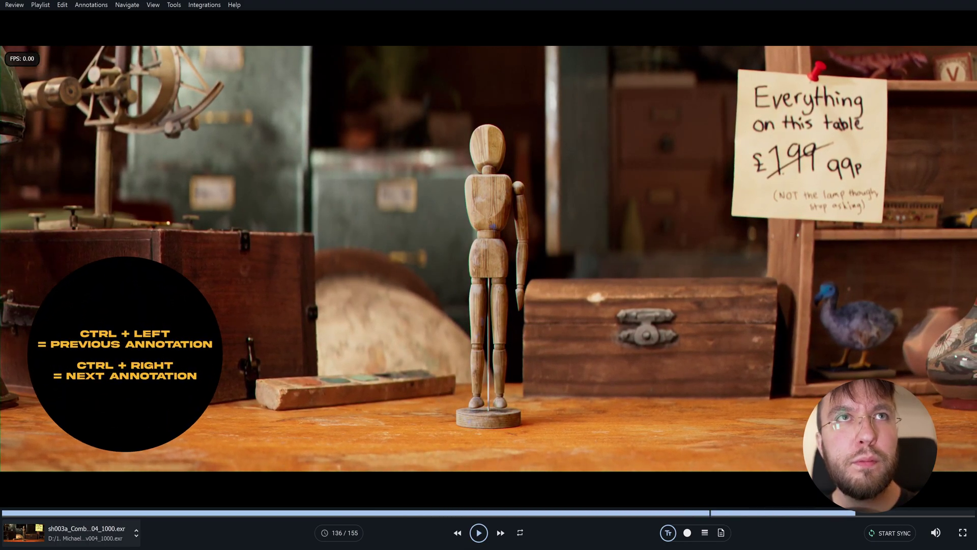
pyautogui.hotkey('ctrl', 'Left')
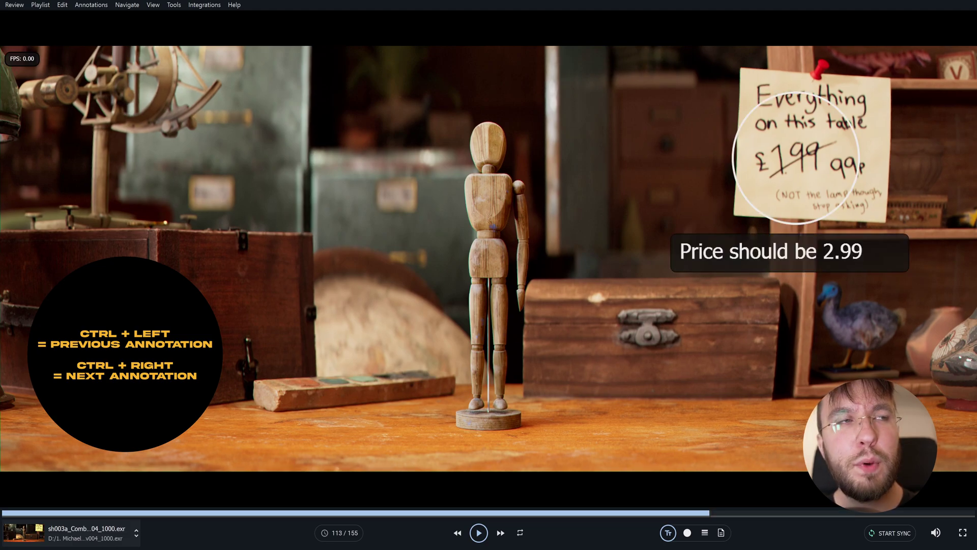
pyautogui.press('space')
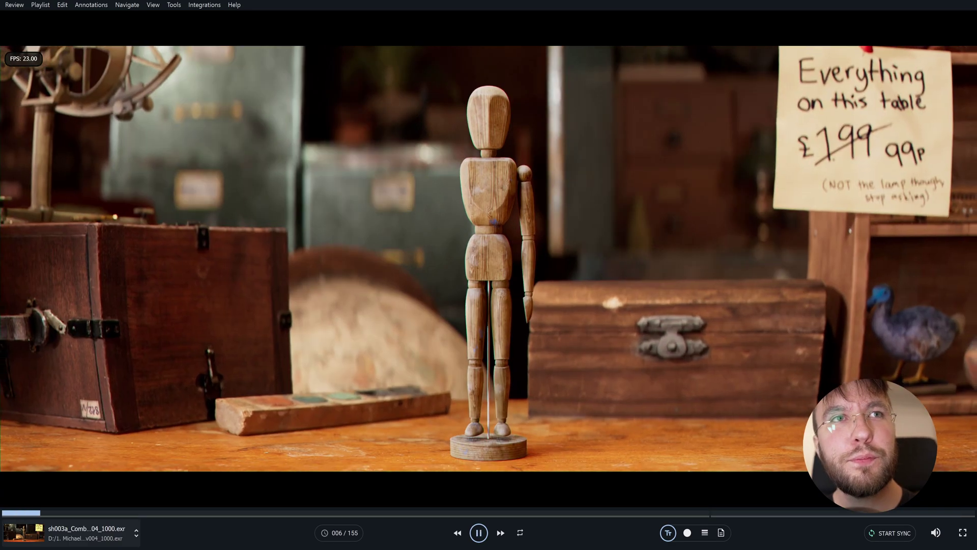
# Pause near the clip start and set the annotation colour to yellow (255, 255, 0)
pyautogui.press('space')
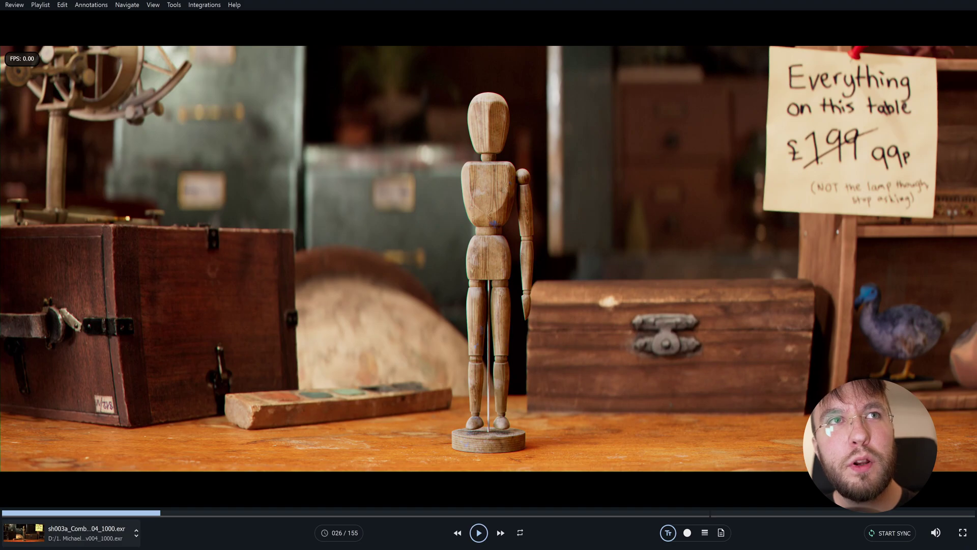
pyautogui.click(688, 534)
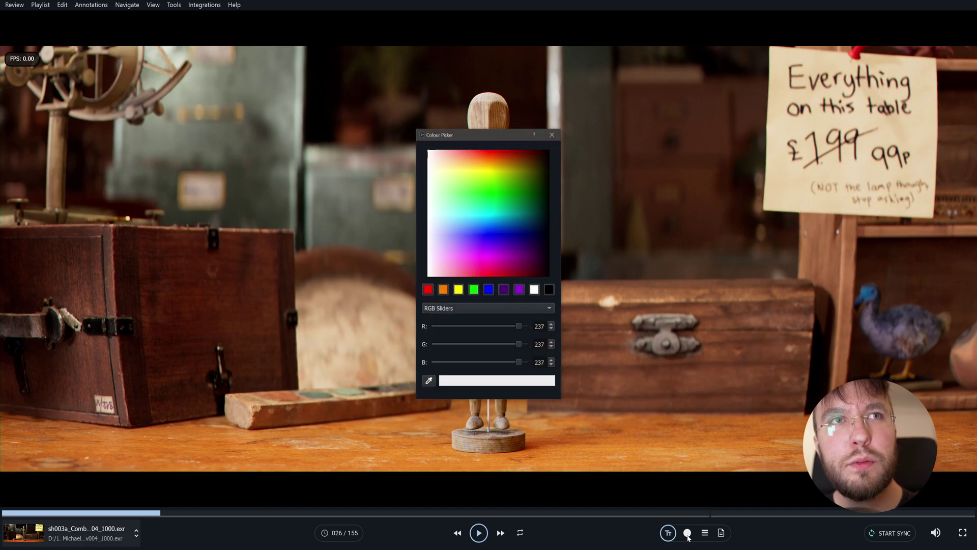
pyautogui.click(457, 291)
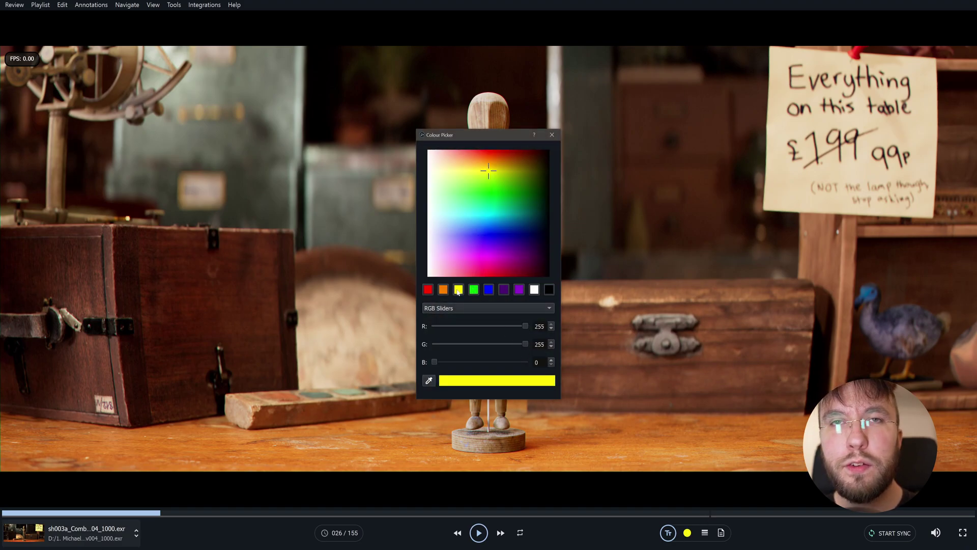
pyautogui.click(552, 135)
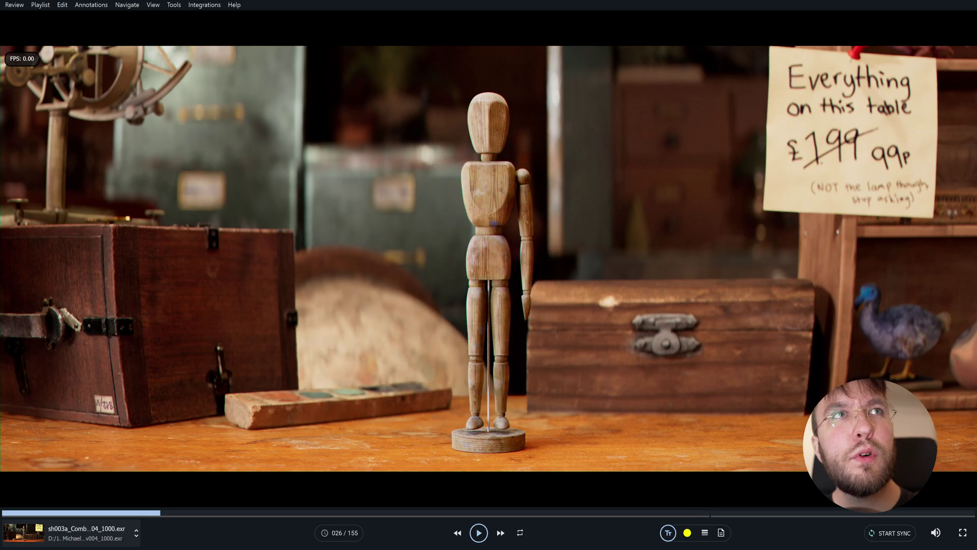
pyautogui.click(668, 533)
# With a 16px brush, draw a yellow circle and question mark on the mannequin at frame 026
pyautogui.click(685, 374)
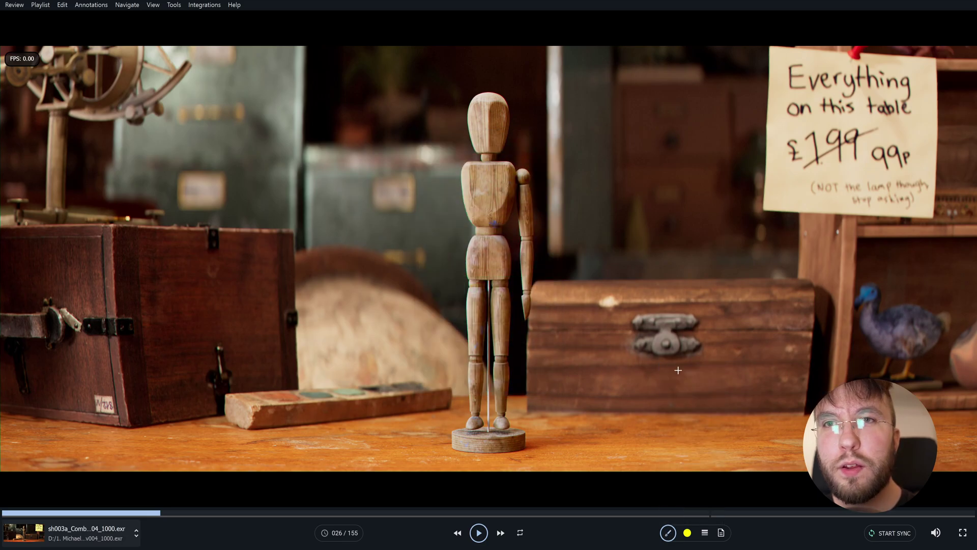
pyautogui.click(705, 533)
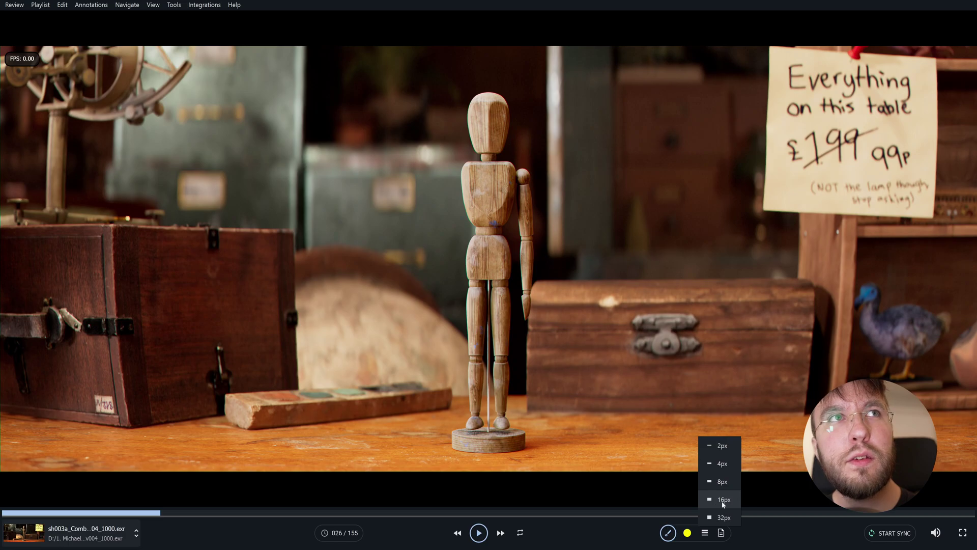
pyautogui.click(723, 499)
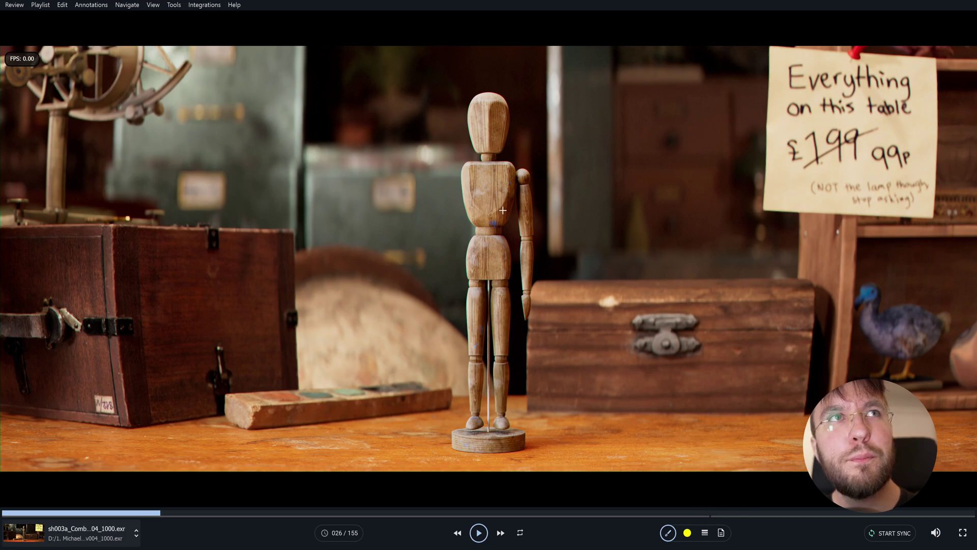
pyautogui.moveTo(502, 208)
pyautogui.mouseDown()
pyautogui.moveTo(482, 213)
pyautogui.moveTo(473, 232)
pyautogui.moveTo(496, 250)
pyautogui.moveTo(518, 231)
pyautogui.moveTo(513, 210)
pyautogui.moveTo(495, 208)
pyautogui.moveTo(568, 201)
pyautogui.moveTo(550, 232)
pyautogui.moveTo(556, 260)
pyautogui.mouseUp()
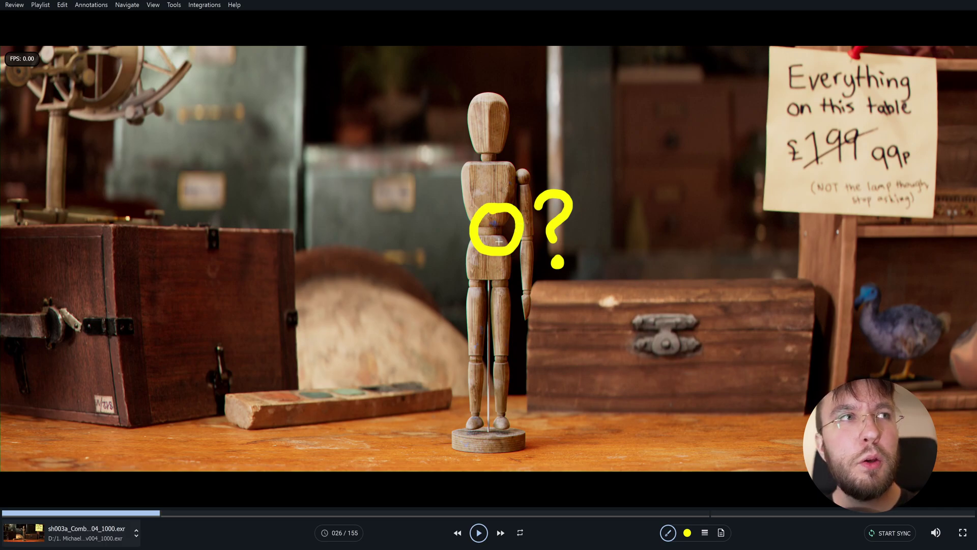
# Play the shot and hop back and forth between annotated frames 026 and 113
pyautogui.click(479, 533)
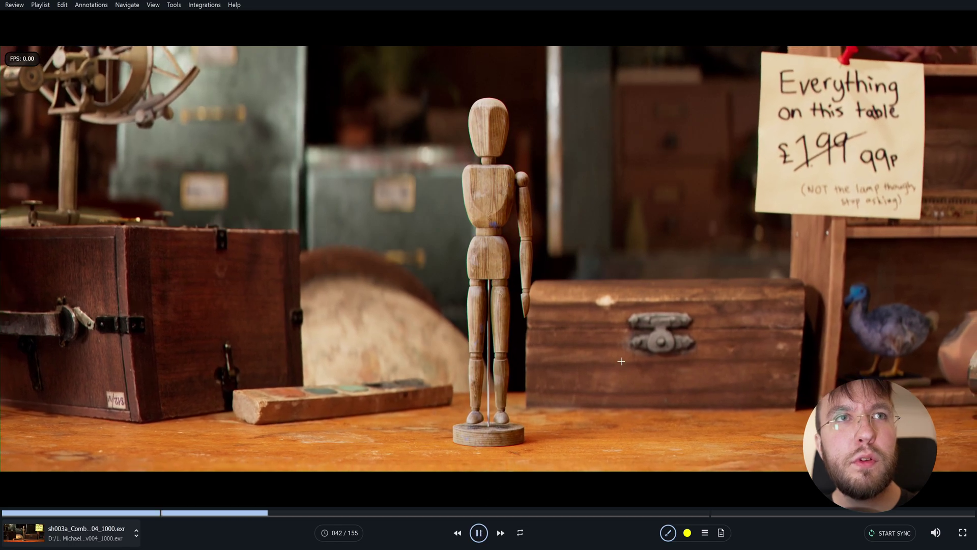
pyautogui.press('space')
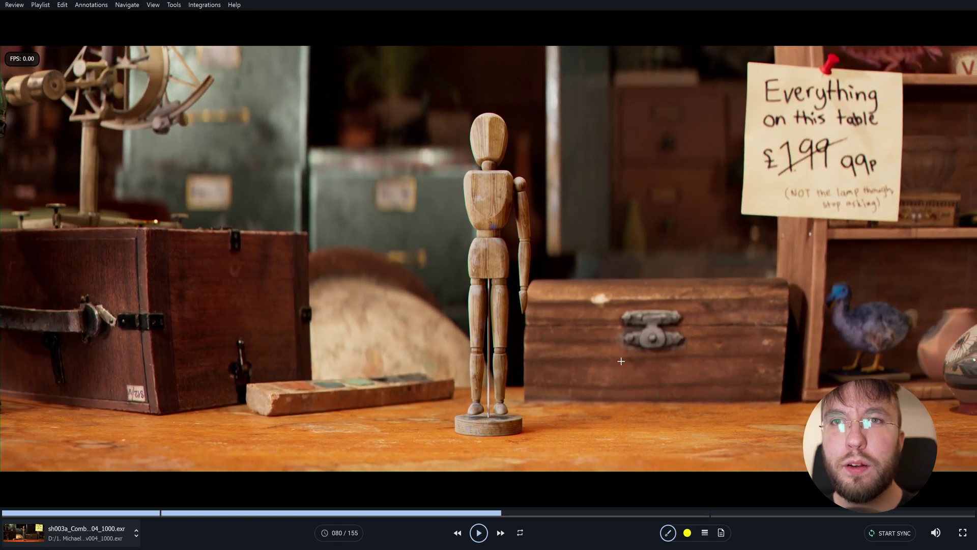
pyautogui.hotkey('ctrl', 'Left')
pyautogui.hotkey('ctrl', 'Right')
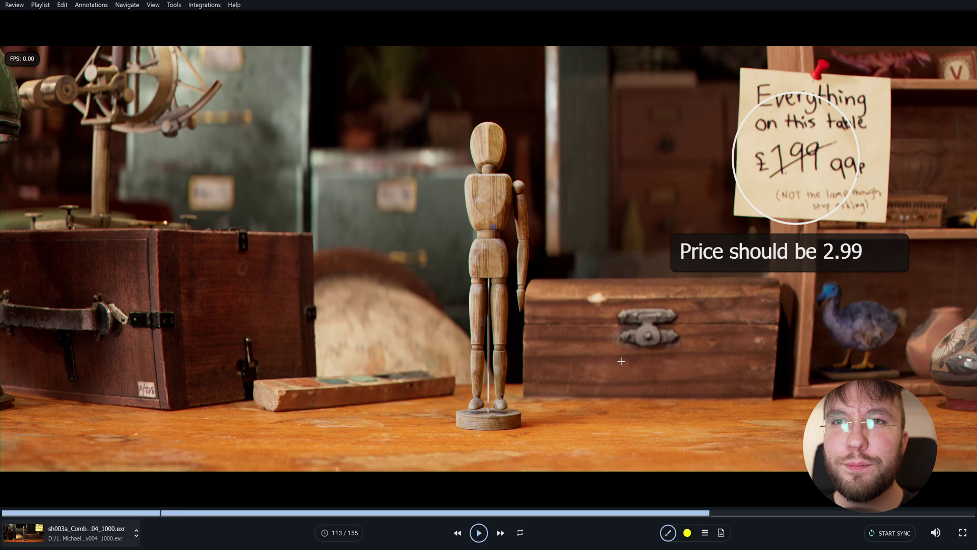
pyautogui.hotkey('ctrl', 'Left')
pyautogui.hotkey('ctrl', 'Right')
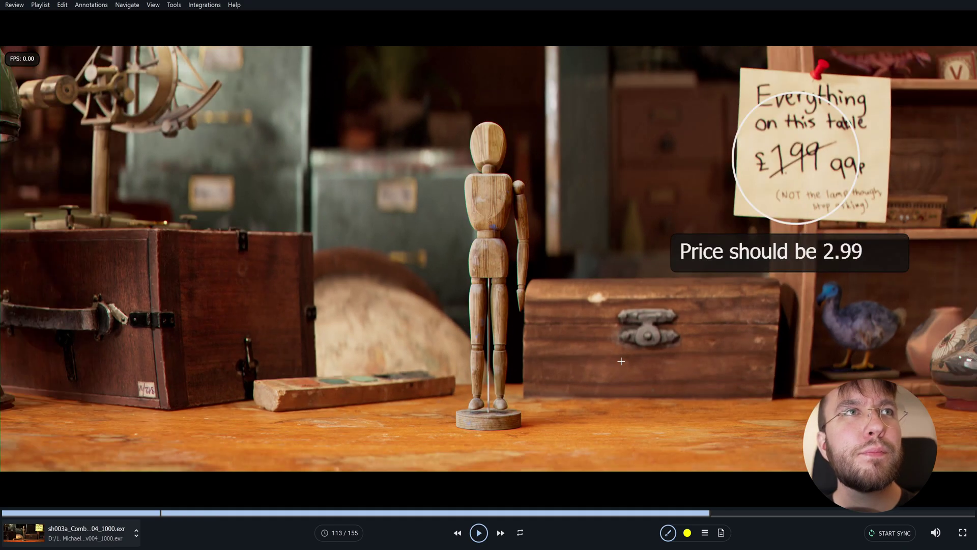
pyautogui.hotkey('ctrl', 'Left')
pyautogui.hotkey('ctrl', 'Right')
pyautogui.press('space')
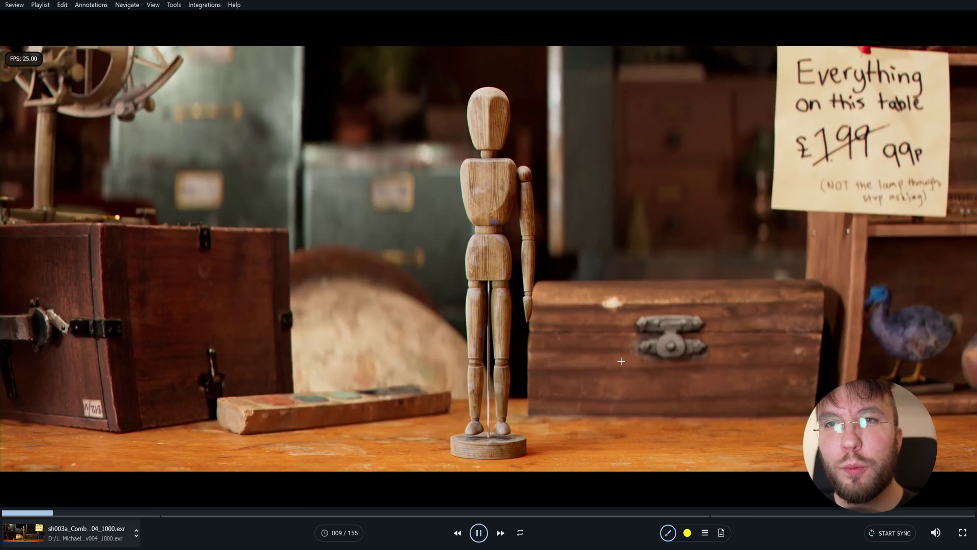
pyautogui.press('space')
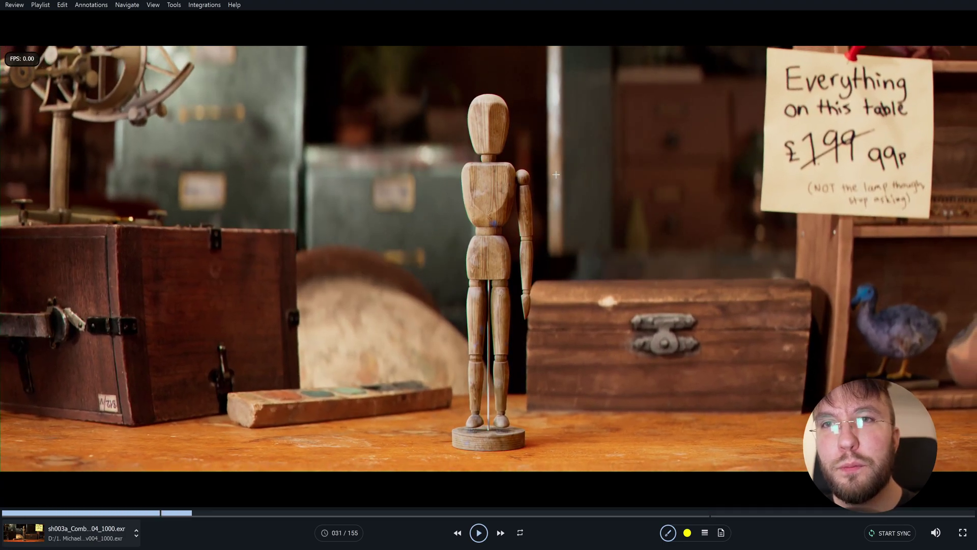
pyautogui.click(17, 5)
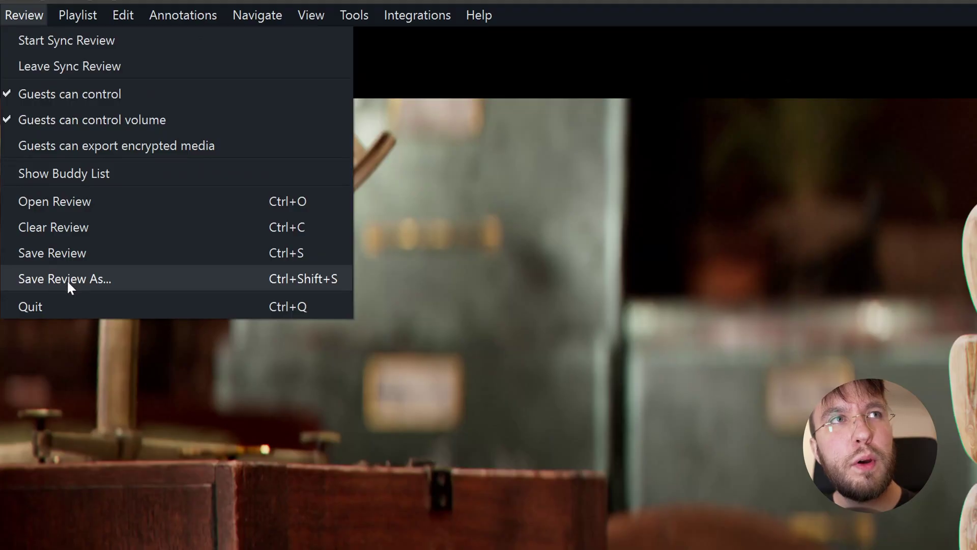
# Save the review as sh003a_Combined_v004_Review_001 and dismiss the saved confirmation
pyautogui.click(71, 279)
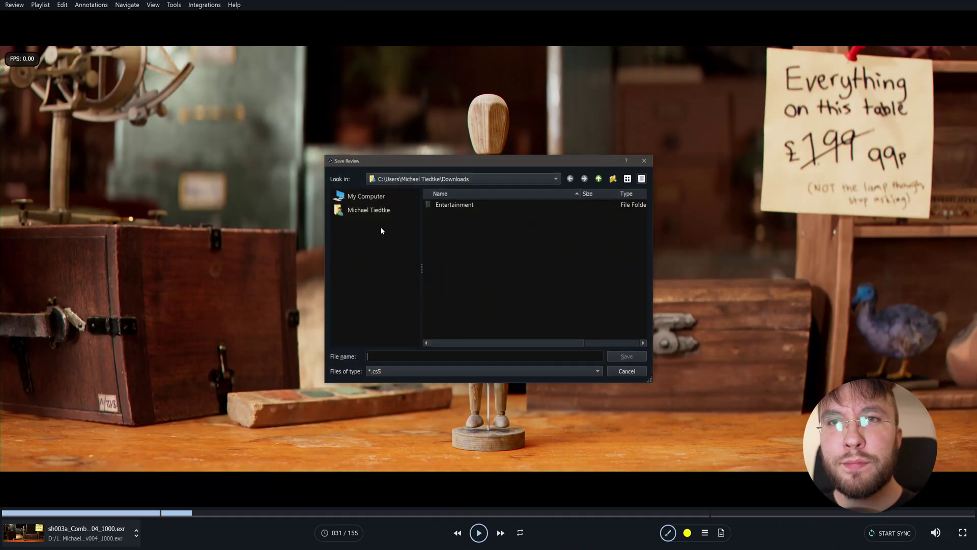
pyautogui.click(378, 371)
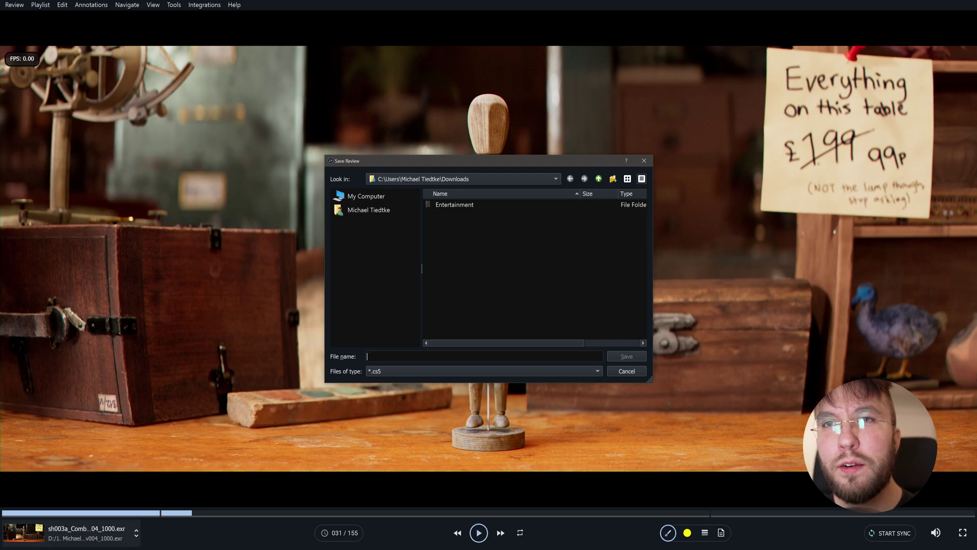
pyautogui.write('sh003a_Combined_v004_Review_001')
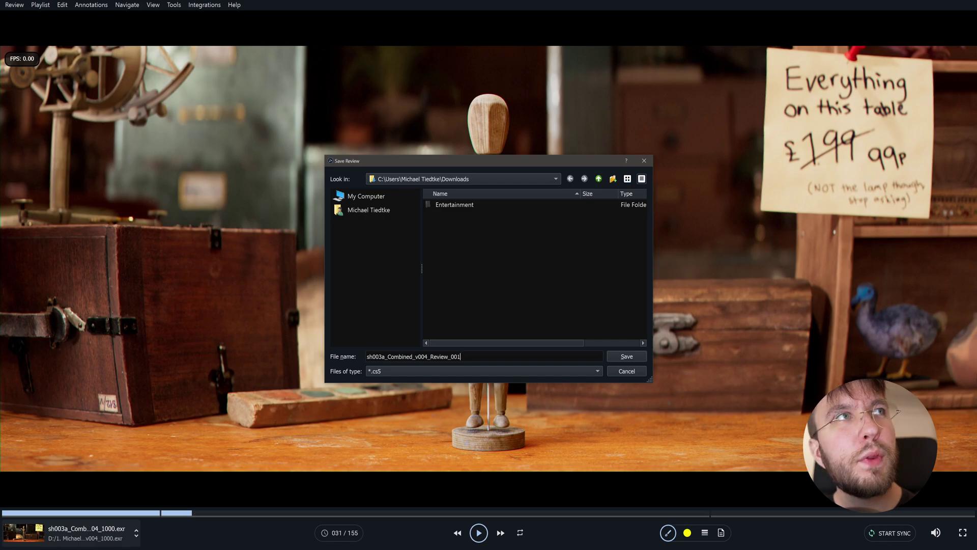
pyautogui.press('Return')
pyautogui.click(574, 298)
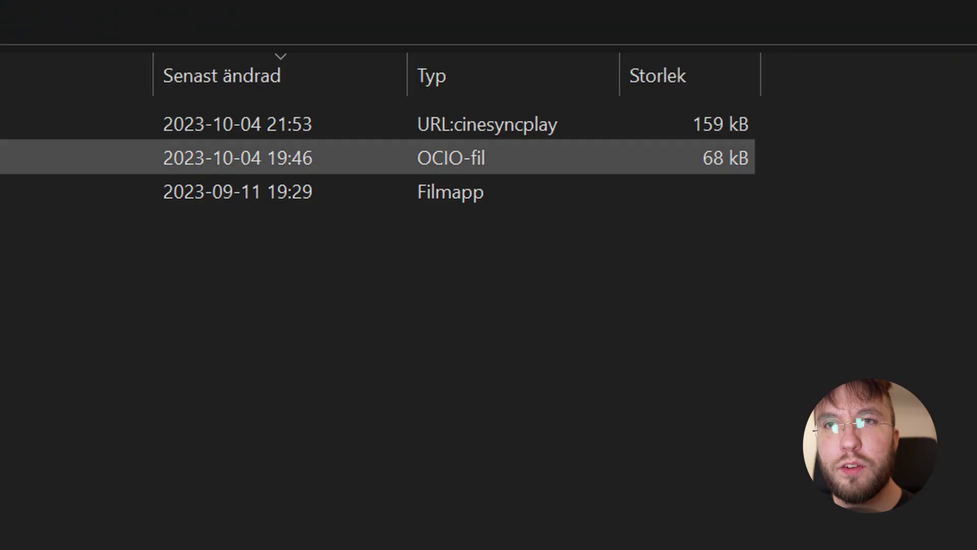
# Open the saved sh003a_Combined_v004_Review_001 review file from Downloads
pyautogui.click(356, 123)
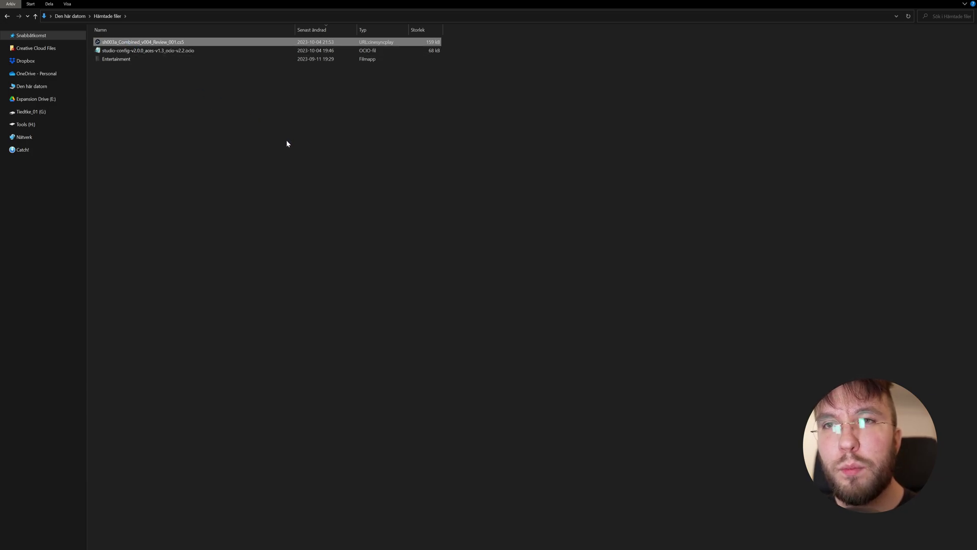
pyautogui.press('Return')
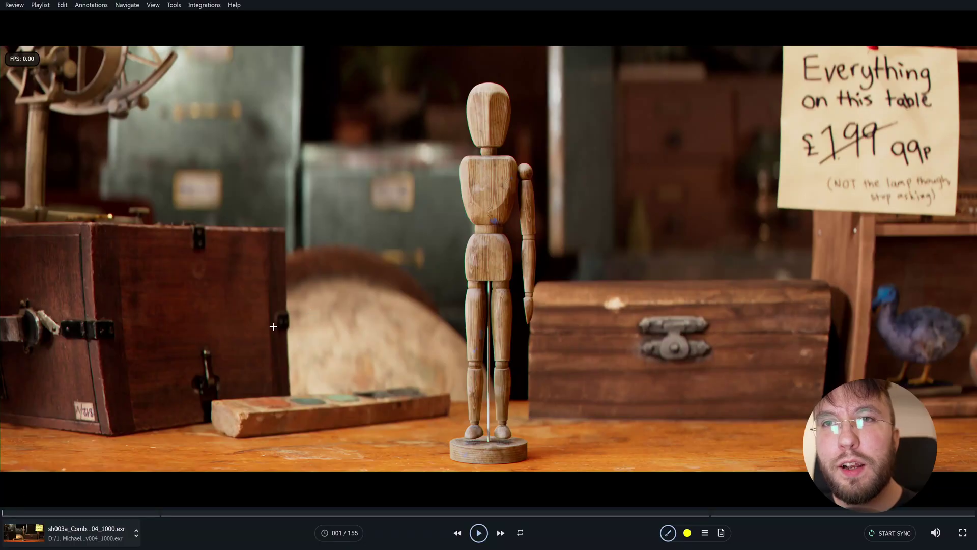
# Play the reopened review, then jump between annotated frames 026 and 113
pyautogui.press('space')
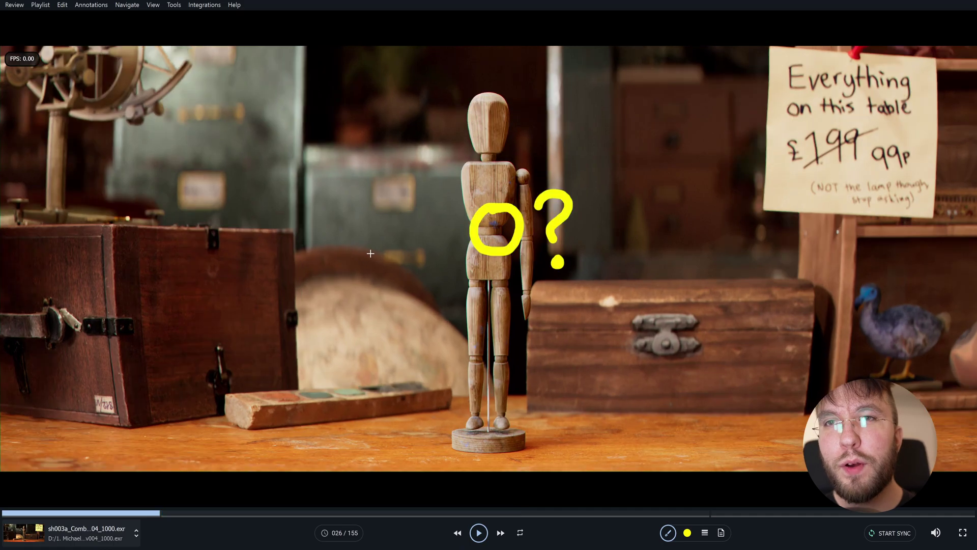
pyautogui.press('space')
pyautogui.hotkey('ctrl', 'Left')
pyautogui.hotkey('ctrl', 'Left')
pyautogui.hotkey('ctrl', 'Left')
pyautogui.hotkey('ctrl', 'Left')
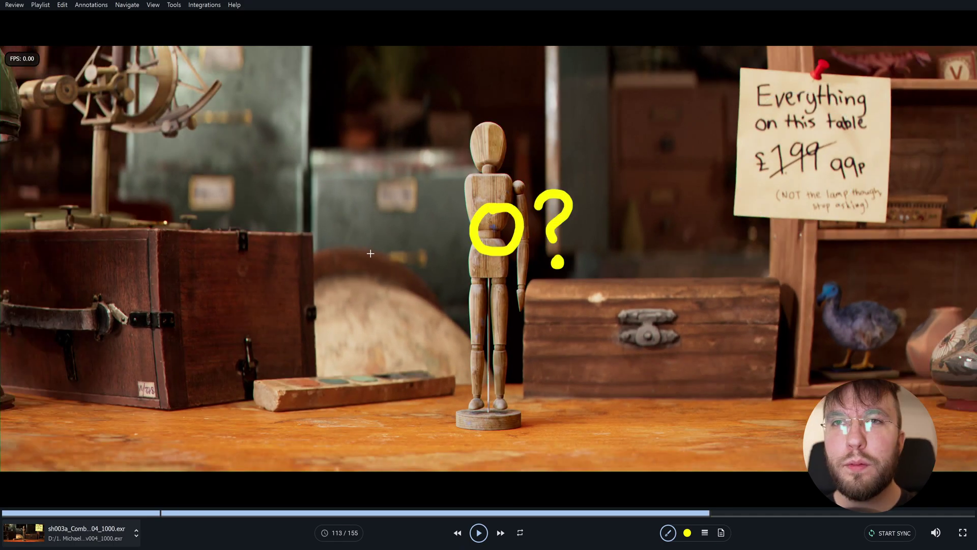
pyautogui.hotkey('ctrl', 'Right')
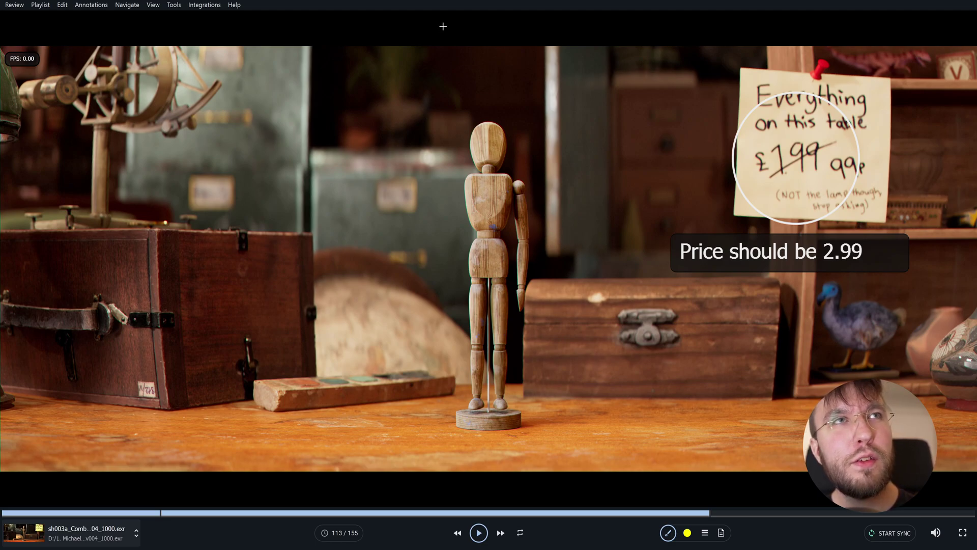
# Export the notes via Annotations > Export Notes to PDF and open the export folder
pyautogui.click(88, 5)
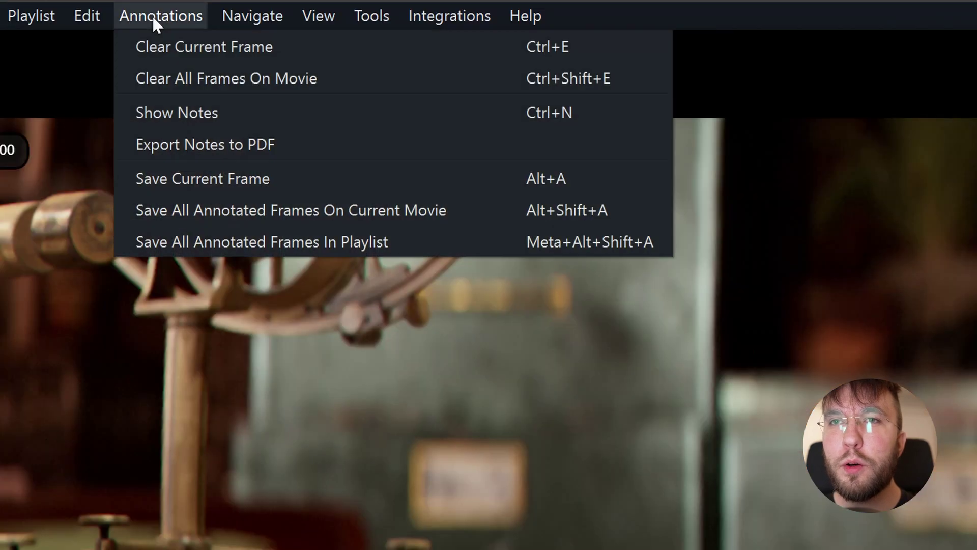
pyautogui.click(196, 144)
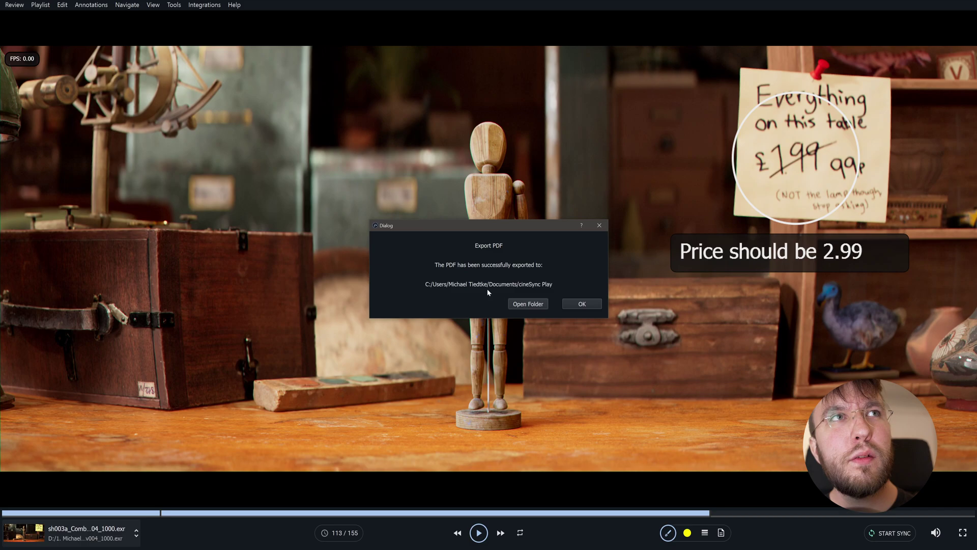
pyautogui.click(527, 304)
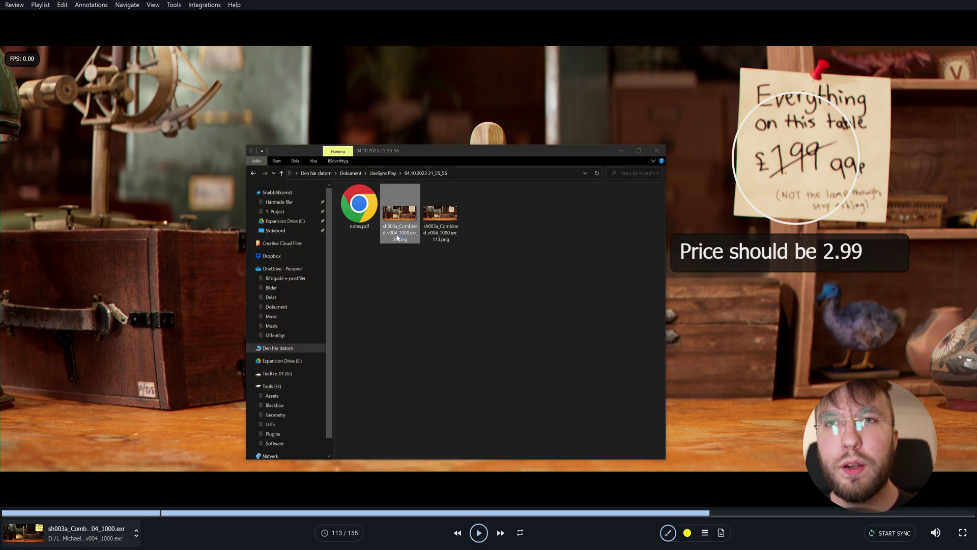
pyautogui.doubleClick(400, 224)
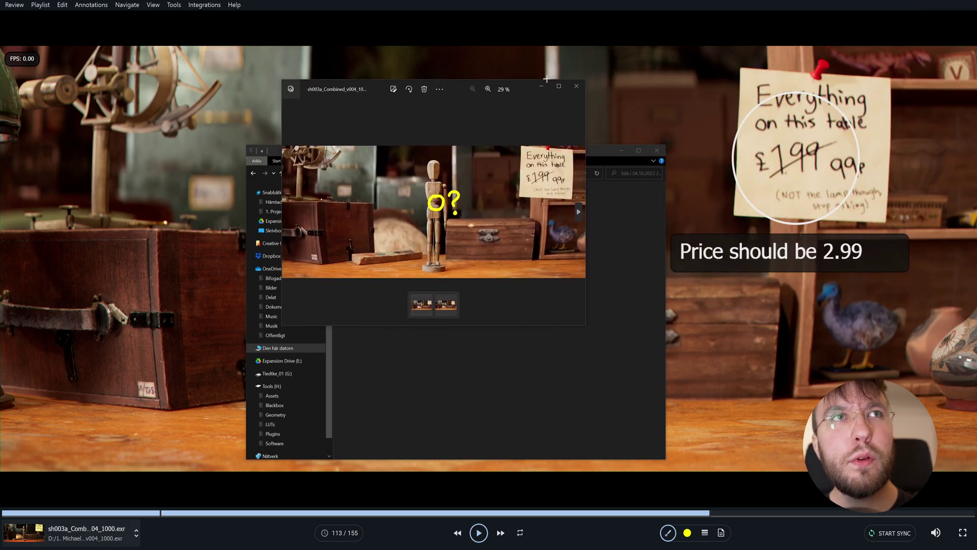
pyautogui.click(558, 86)
pyautogui.press('Right')
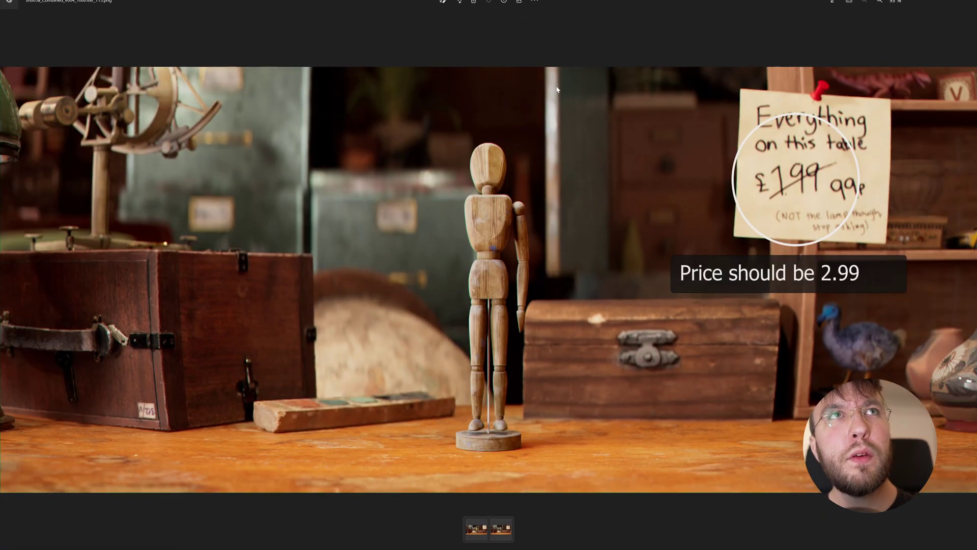
pyautogui.press('Left')
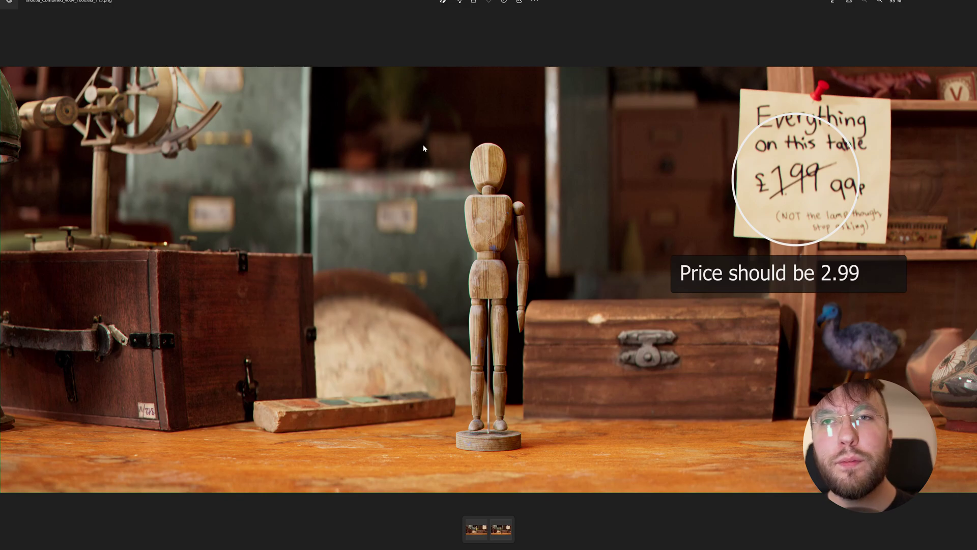
pyautogui.press('Right')
pyautogui.press('Left')
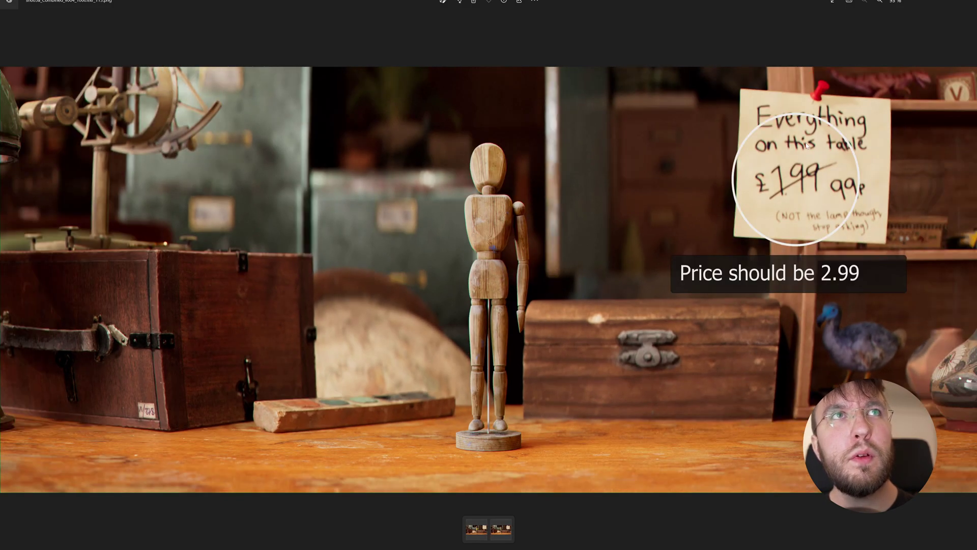
pyautogui.click(963, 2)
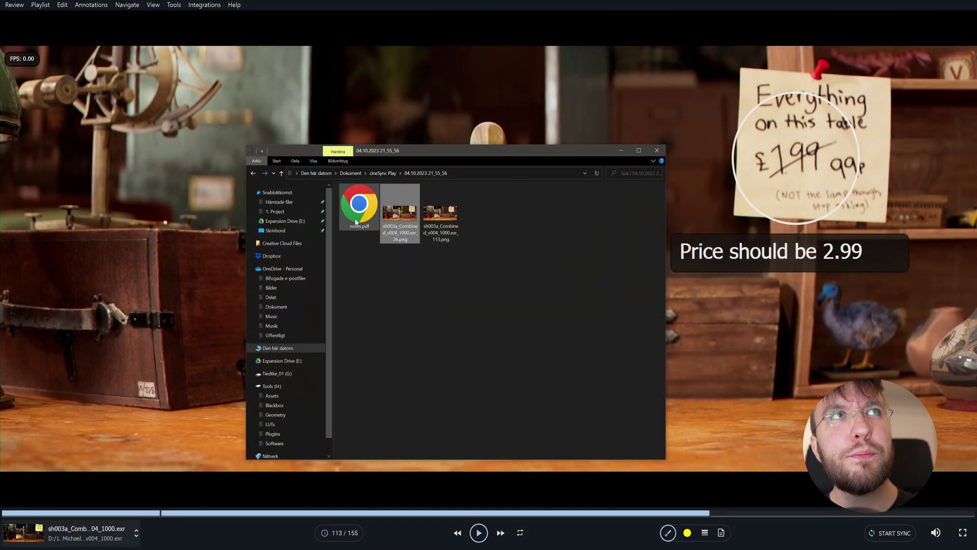
pyautogui.doubleClick(358, 223)
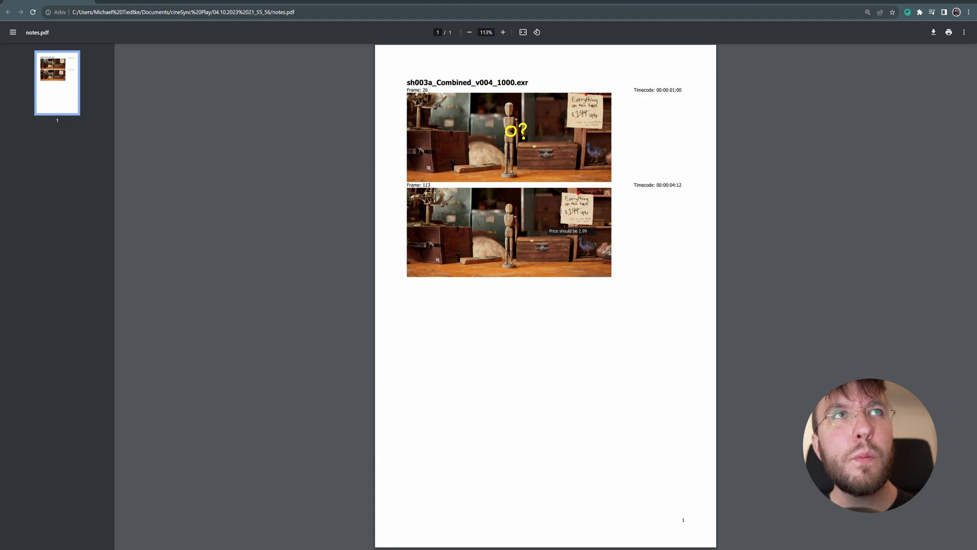
# In the notes PDF, highlight the 04:12 part of the second timecode, then clear it
pyautogui.moveTo(682, 186); pyautogui.dragTo(670, 185)
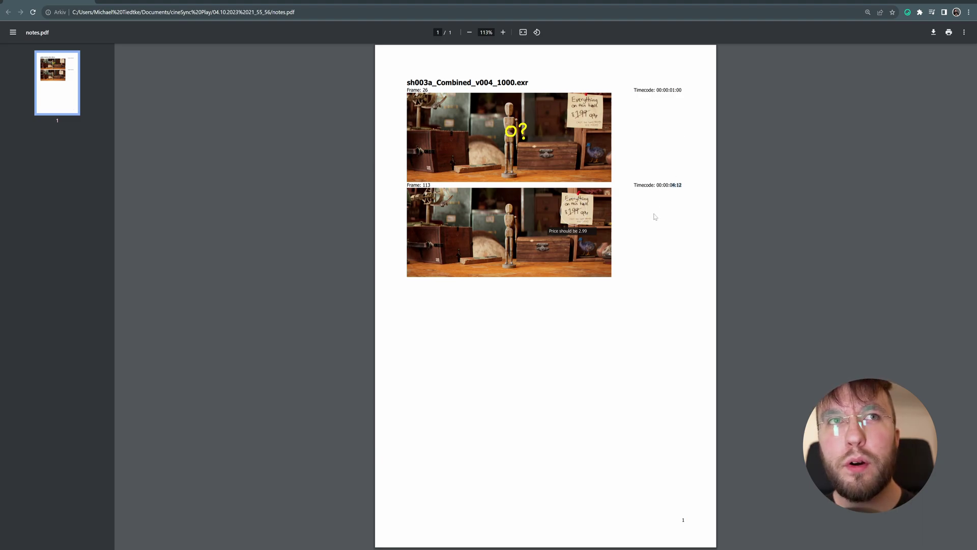
pyautogui.click(581, 232)
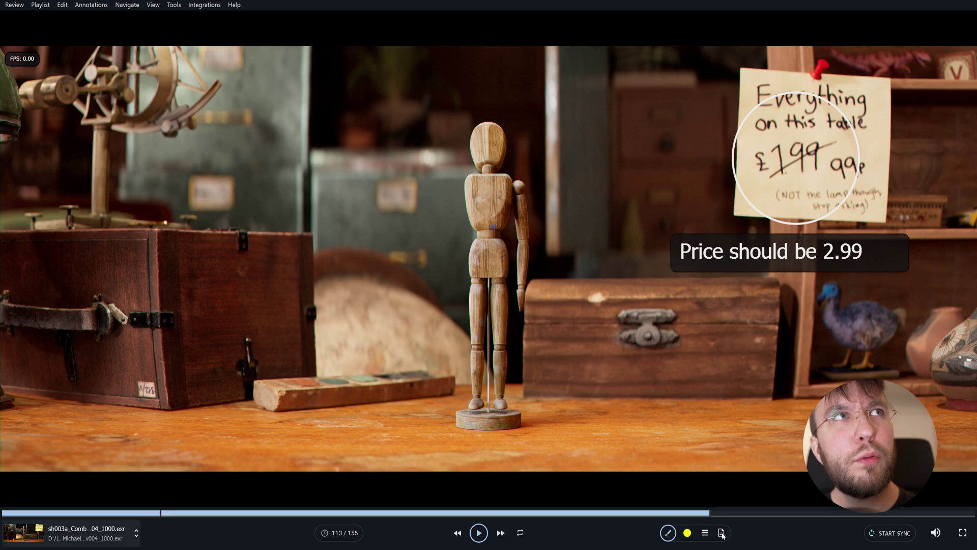
# In the per-frame notes, write frame 113's note starting 'This number is in', then close them
pyautogui.click(721, 532)
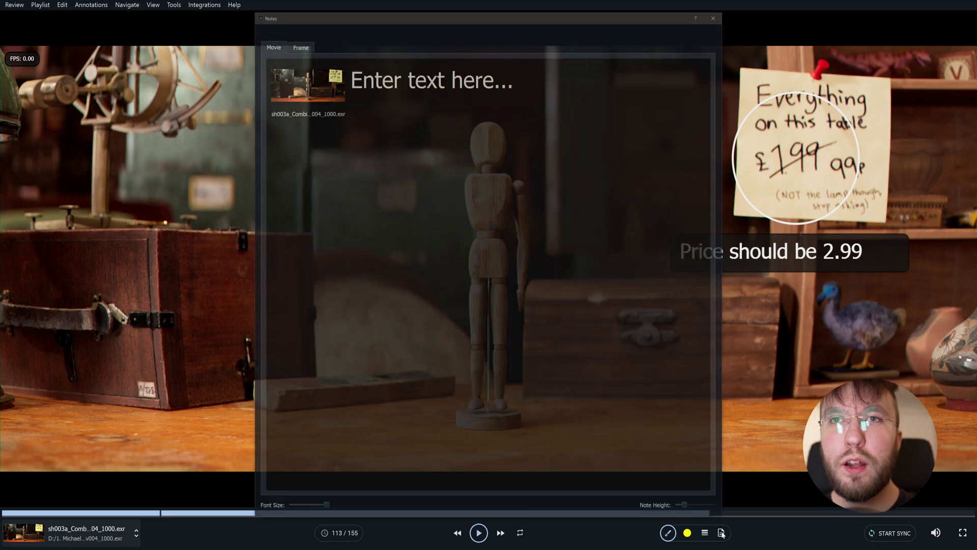
pyautogui.click(303, 47)
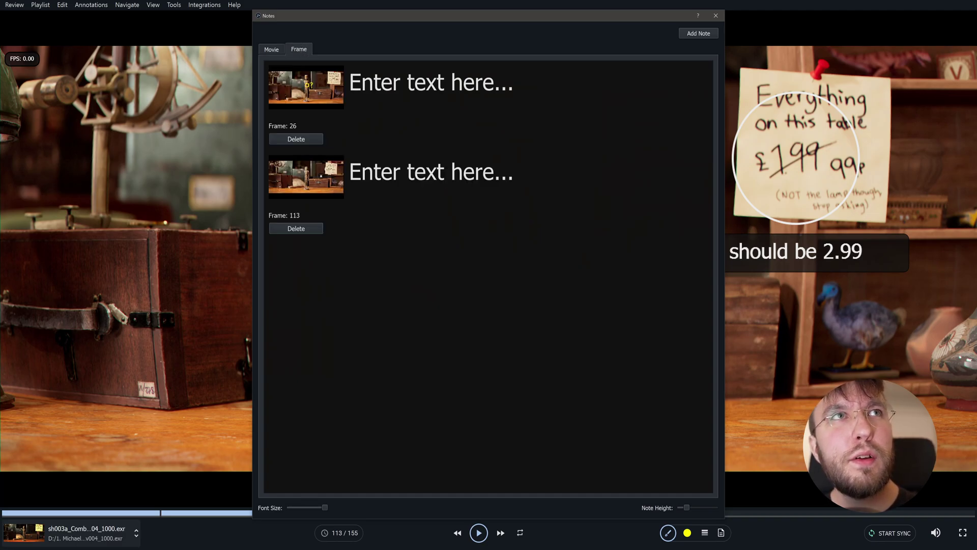
pyautogui.click(351, 172)
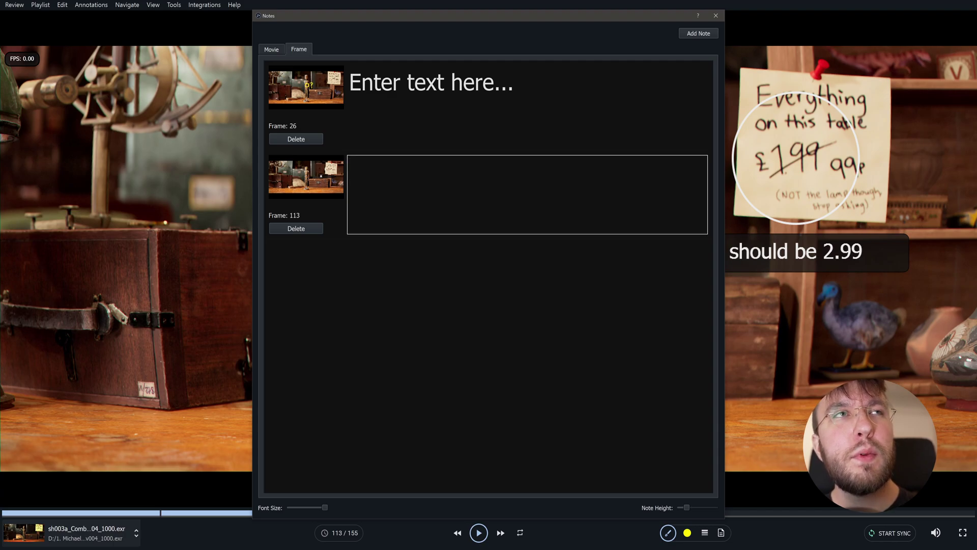
pyautogui.write('This nu')
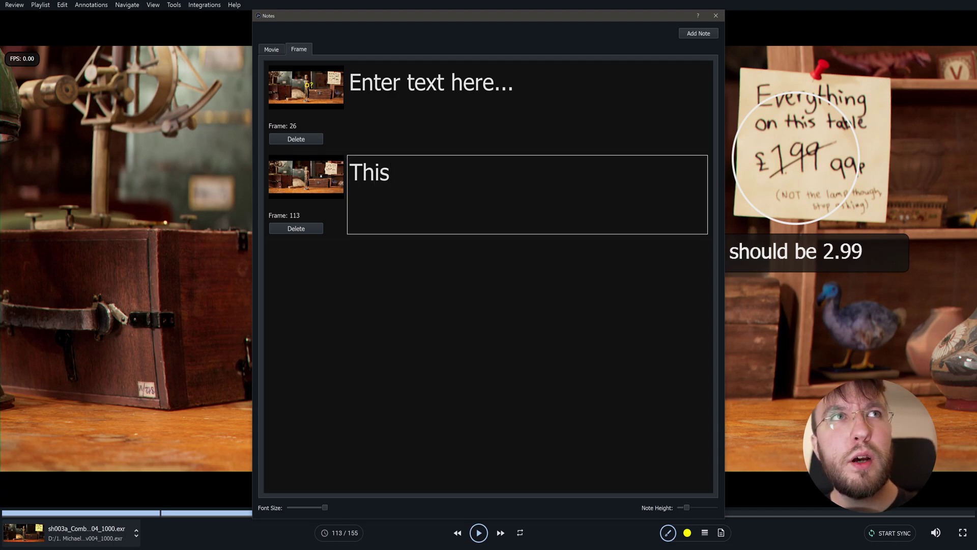
pyautogui.write('mber is incorrect and should be updated to match the latest script revision.')
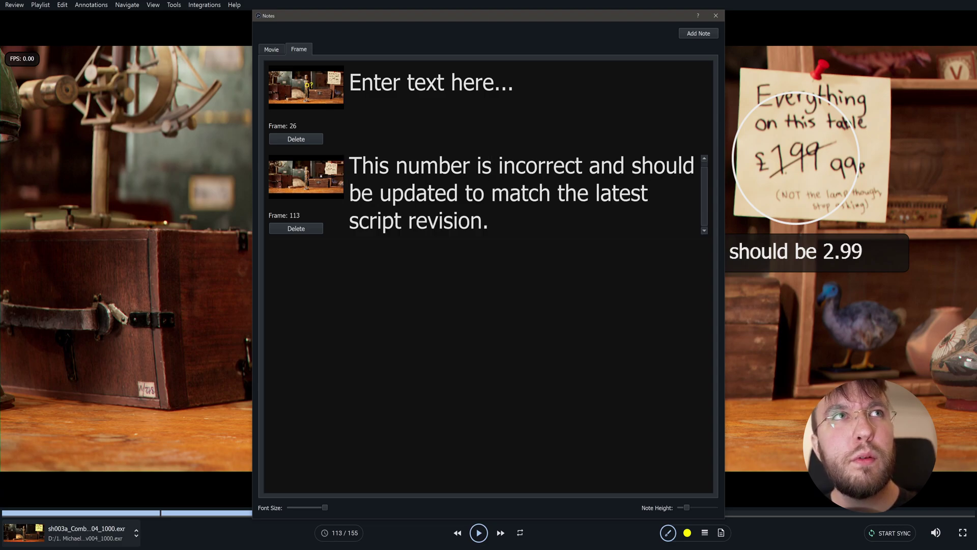
pyautogui.click(715, 16)
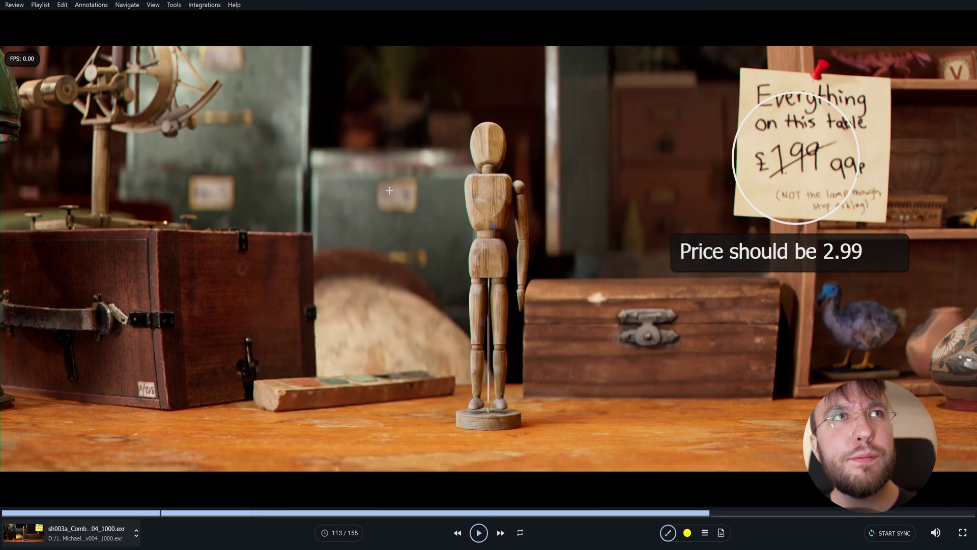
# Re-export all notes to PDF and select the frame 113 note text in notes(1).pdf
pyautogui.click(96, 7)
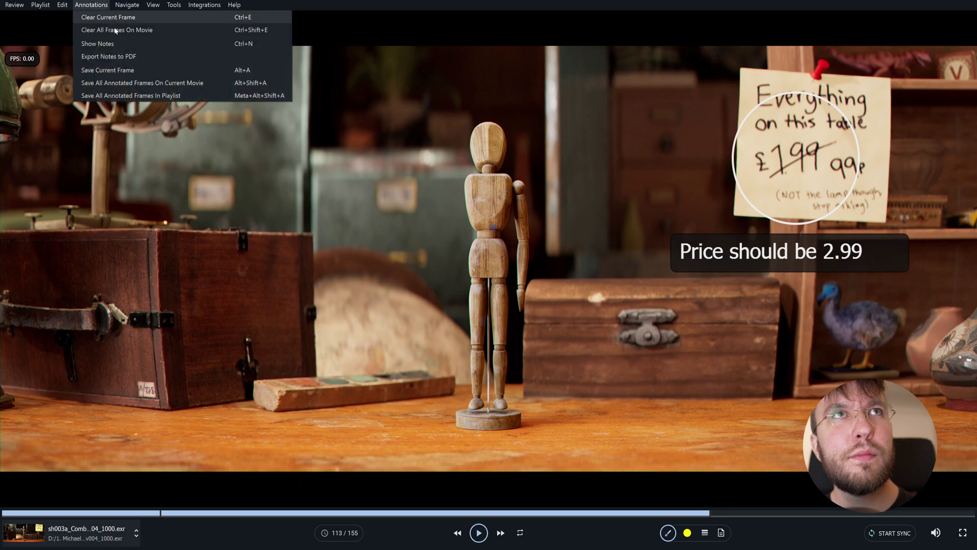
pyautogui.click(104, 56)
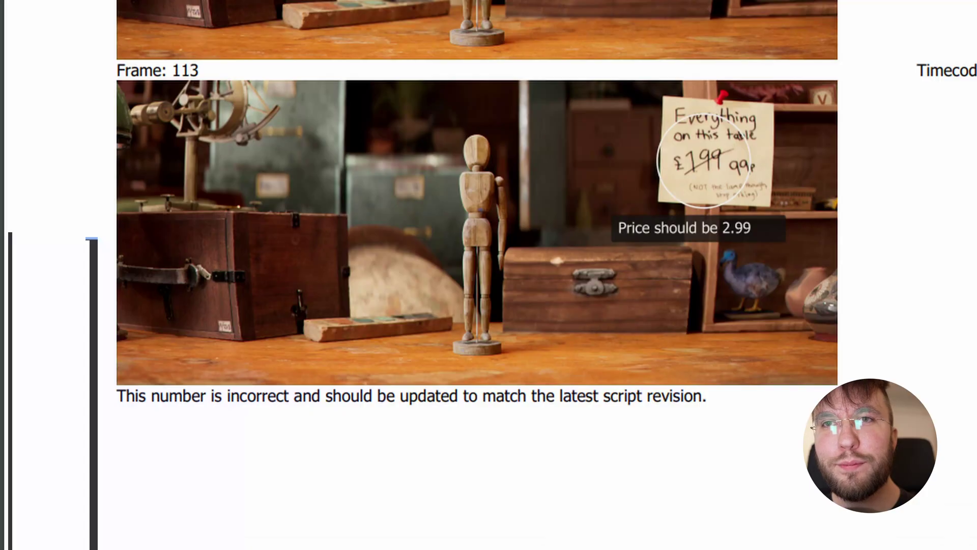
pyautogui.moveTo(423, 253); pyautogui.dragTo(513, 253)
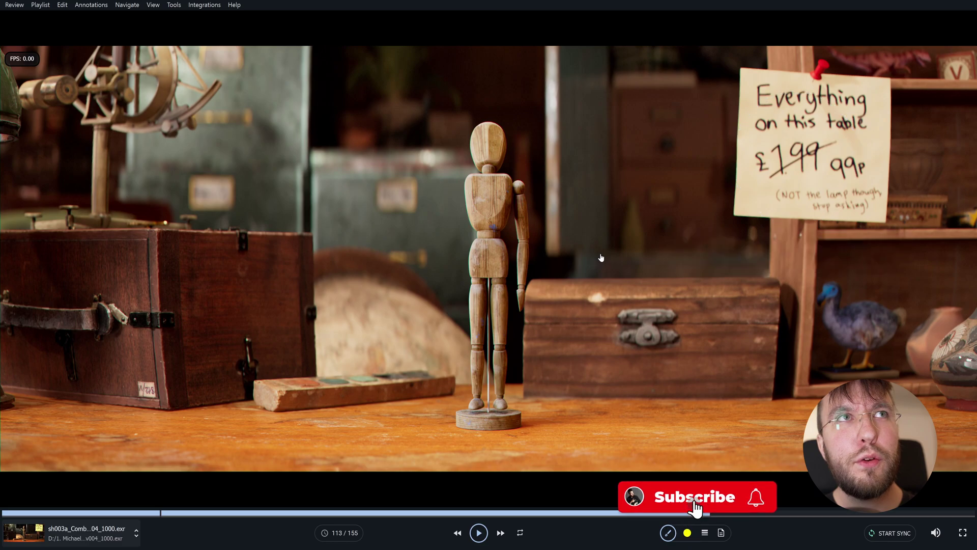
# Draw a yellow arrow from the figure's head toward the price sign
pyautogui.click(669, 533)
pyautogui.click(687, 390)
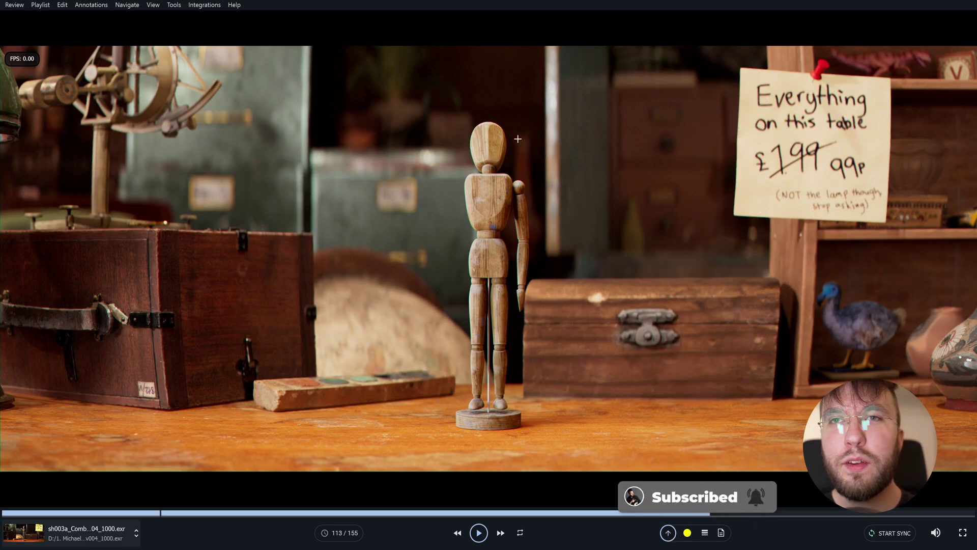
pyautogui.moveTo(515, 143); pyautogui.dragTo(691, 143)
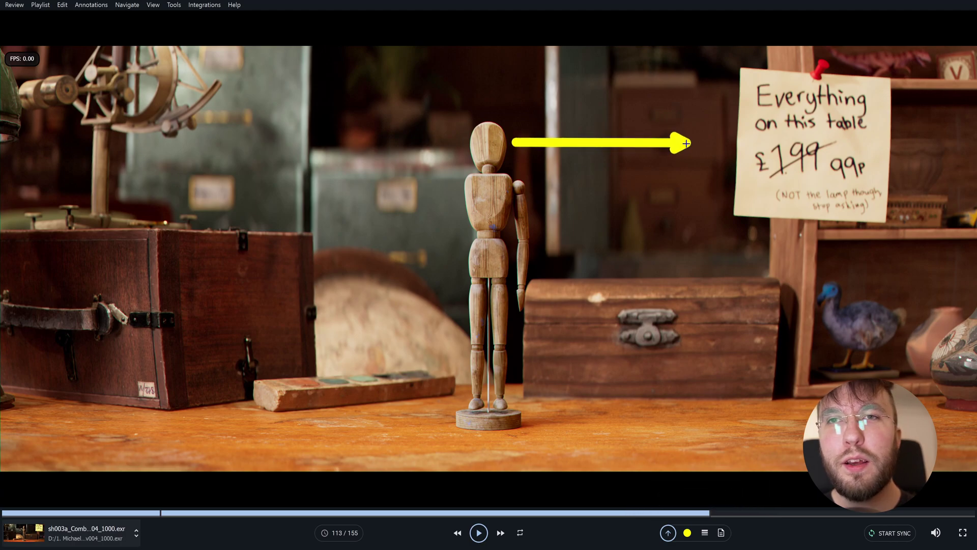
# Switch the annotation colour to blue and draw two arrows converging on the figure's base
pyautogui.click(687, 532)
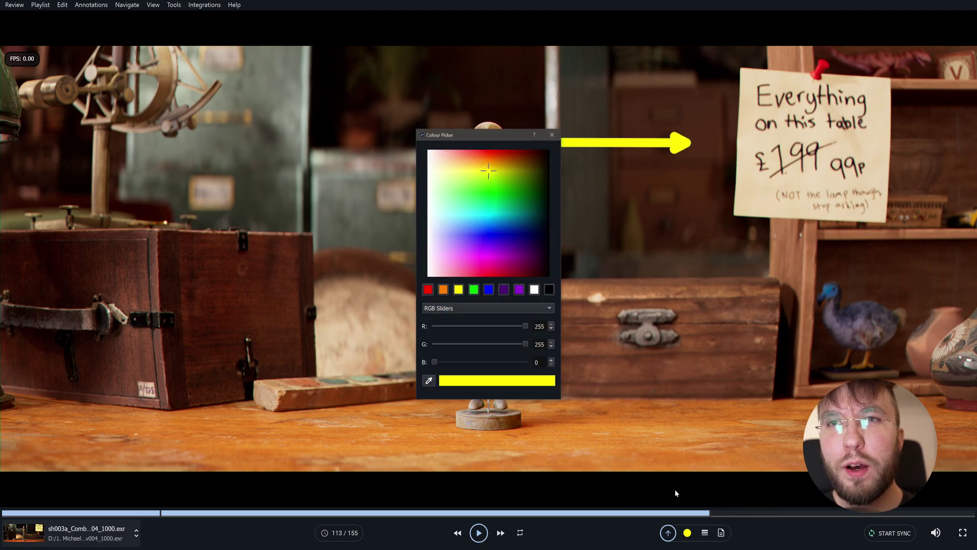
pyautogui.moveTo(519, 227); pyautogui.dragTo(509, 227)
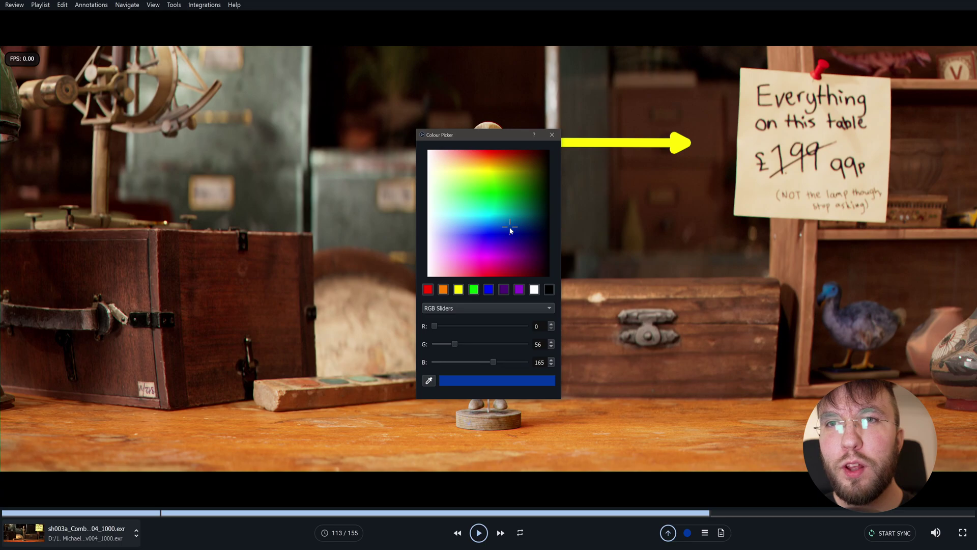
pyautogui.click(552, 135)
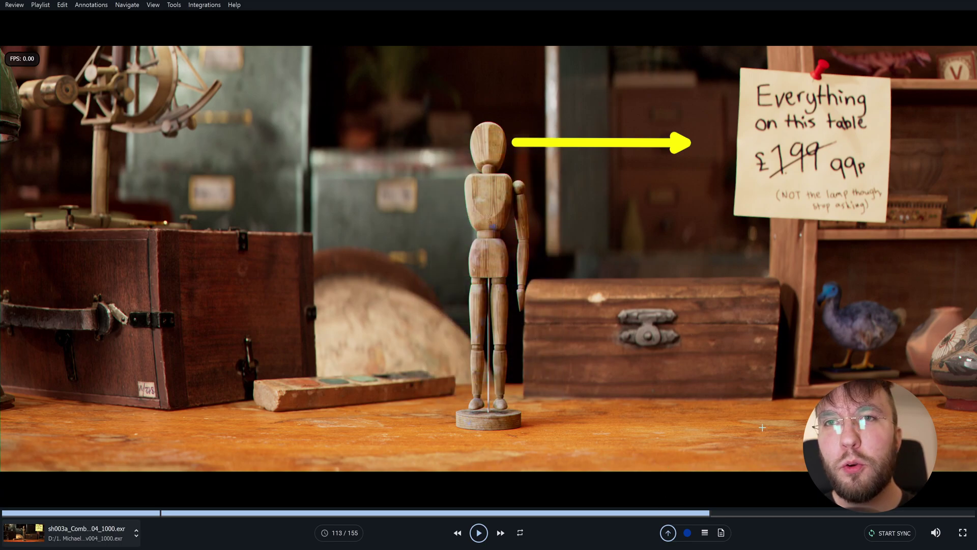
pyautogui.moveTo(824, 428); pyautogui.dragTo(598, 431)
pyautogui.moveTo(118, 434); pyautogui.dragTo(390, 432)
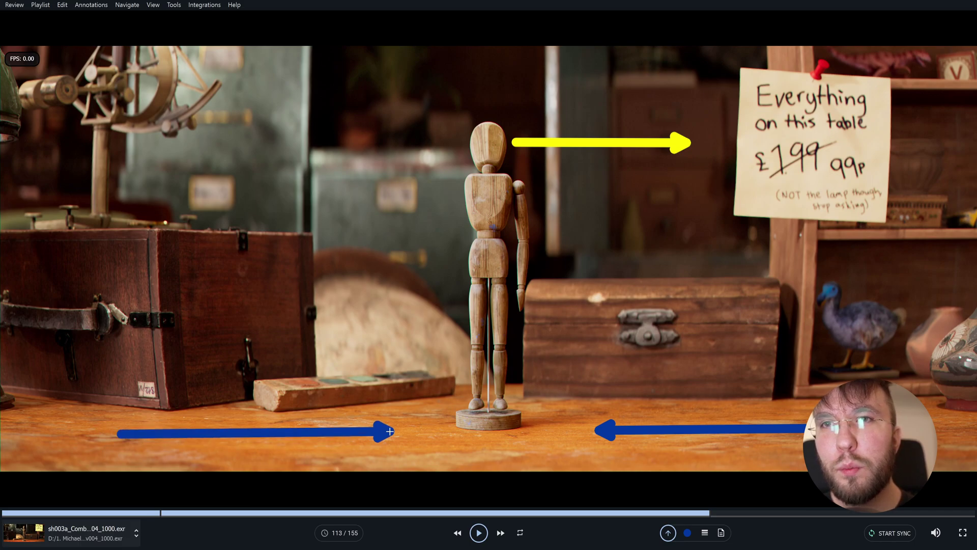
pyautogui.click(669, 532)
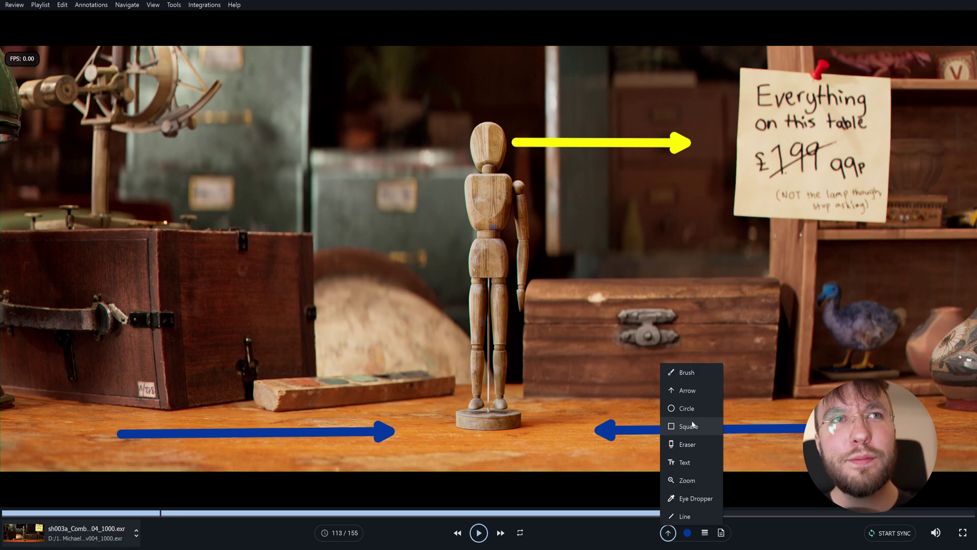
# Clear the arrows with Ctrl+Z and zoom in on the dodo on the shelf
pyautogui.click(687, 480)
pyautogui.hotkey('ctrl', 'z')
pyautogui.hotkey('ctrl', 'z')
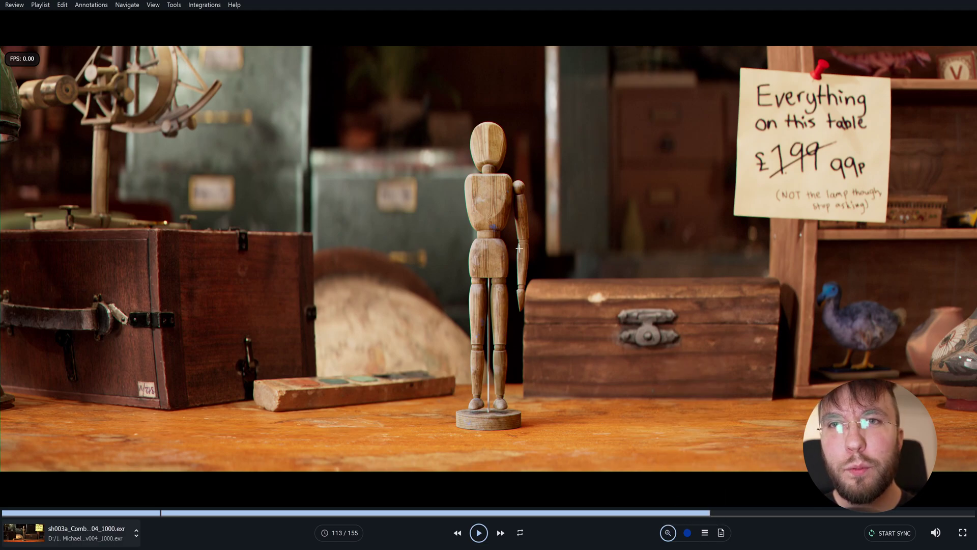
pyautogui.click(668, 533)
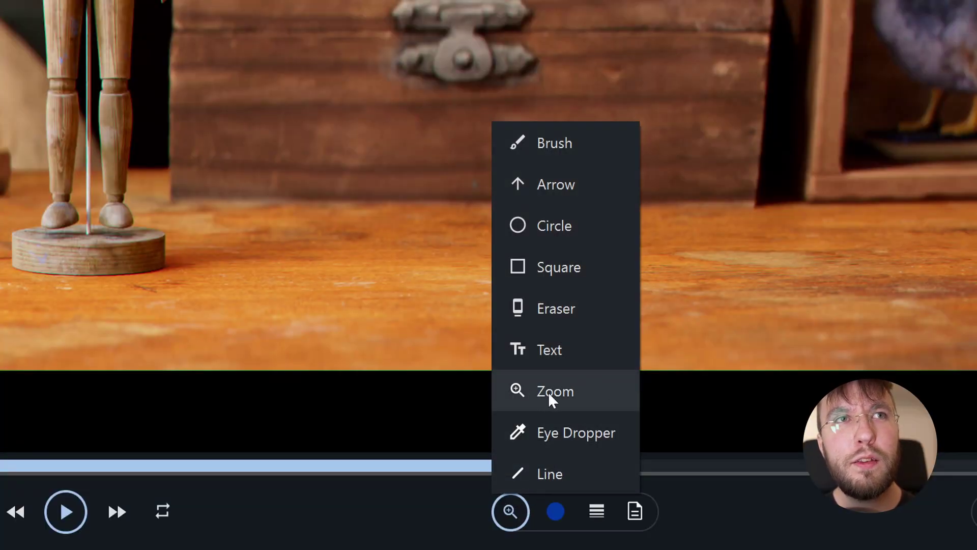
pyautogui.click(547, 392)
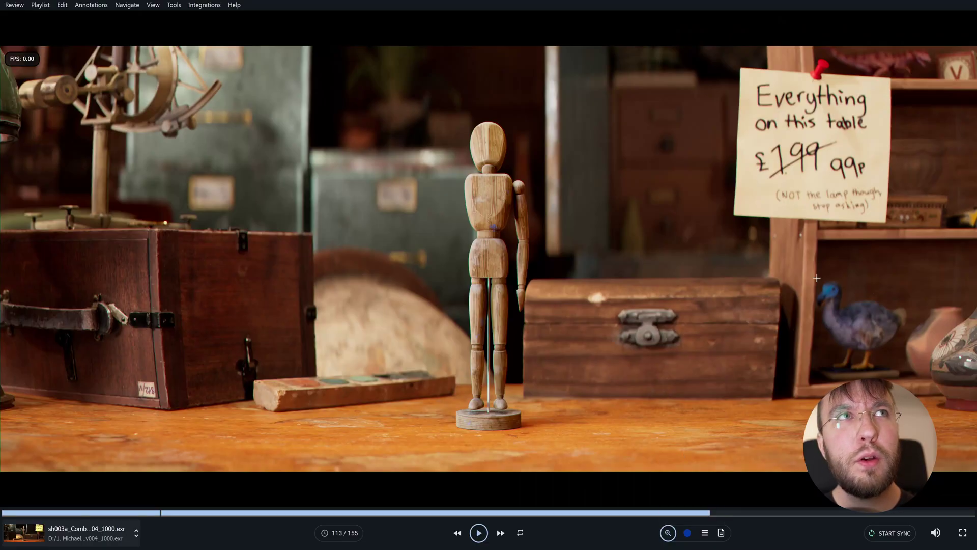
pyautogui.moveTo(803, 264); pyautogui.dragTo(931, 394)
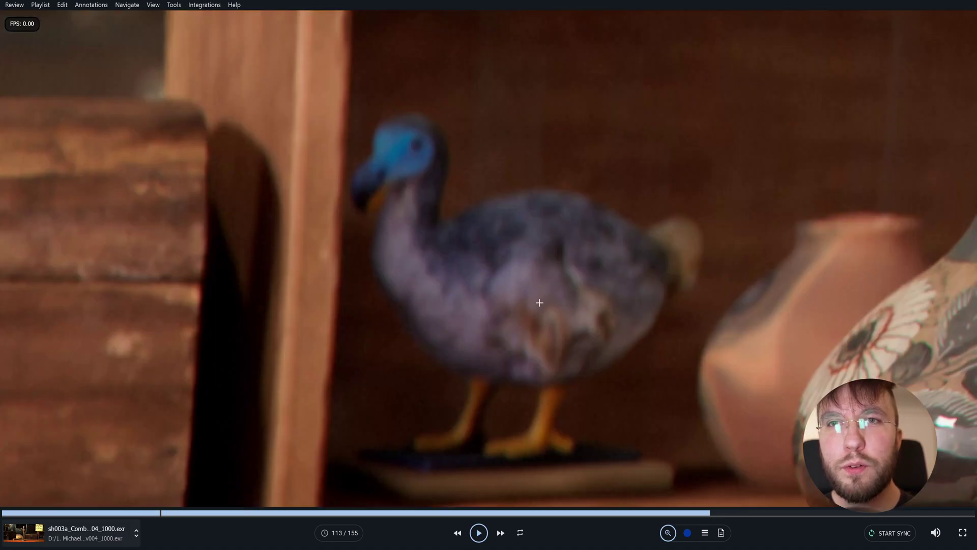
# Play and pause while zoomed, reset to the whole frame, then play the sh037a shot
pyautogui.press('space')
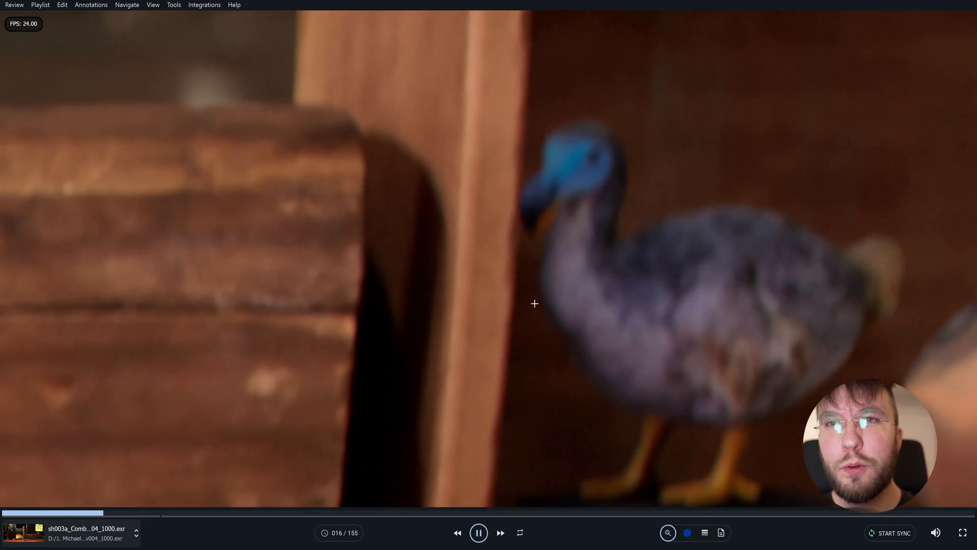
pyautogui.press('space')
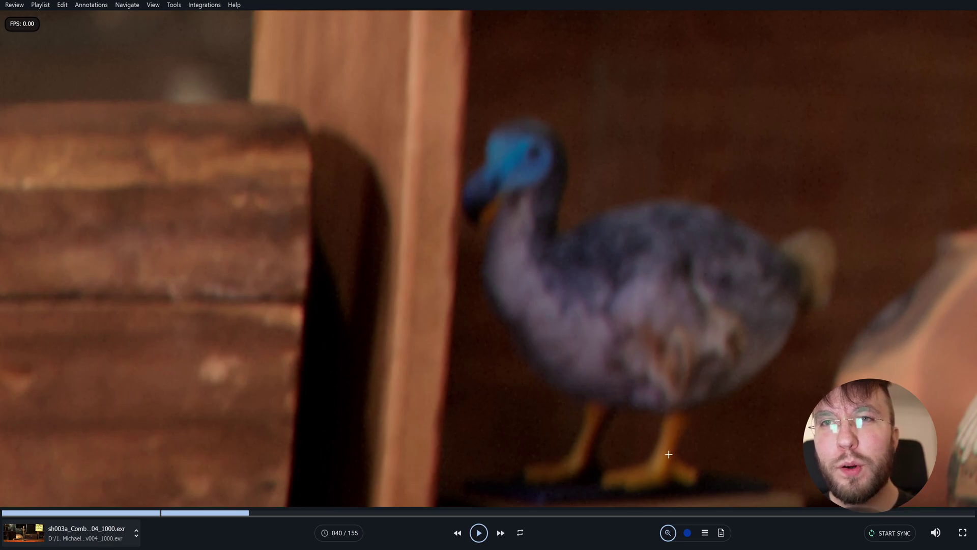
pyautogui.press('f')
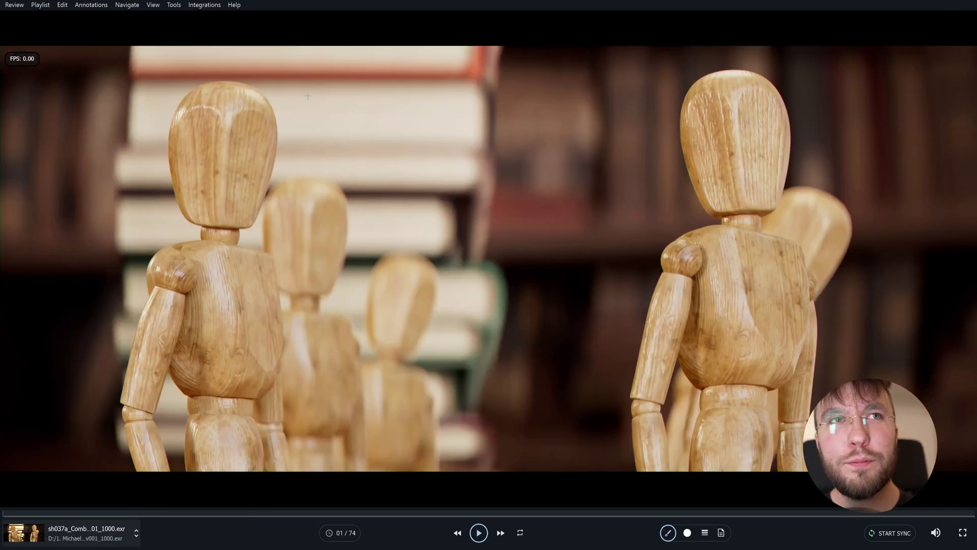
pyautogui.press('space')
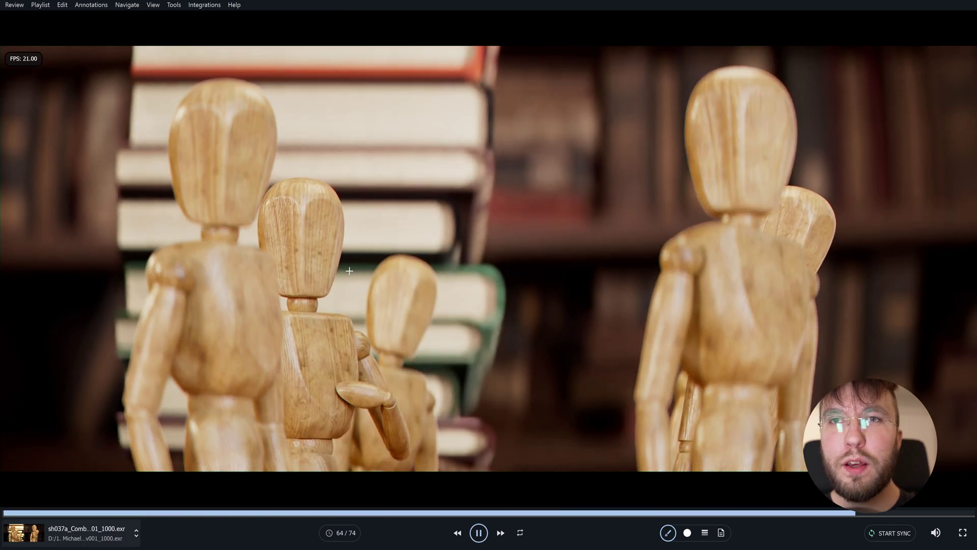
# Pause at frame 12, zoom in on a background figure's head, then reset the view
pyautogui.press('space')
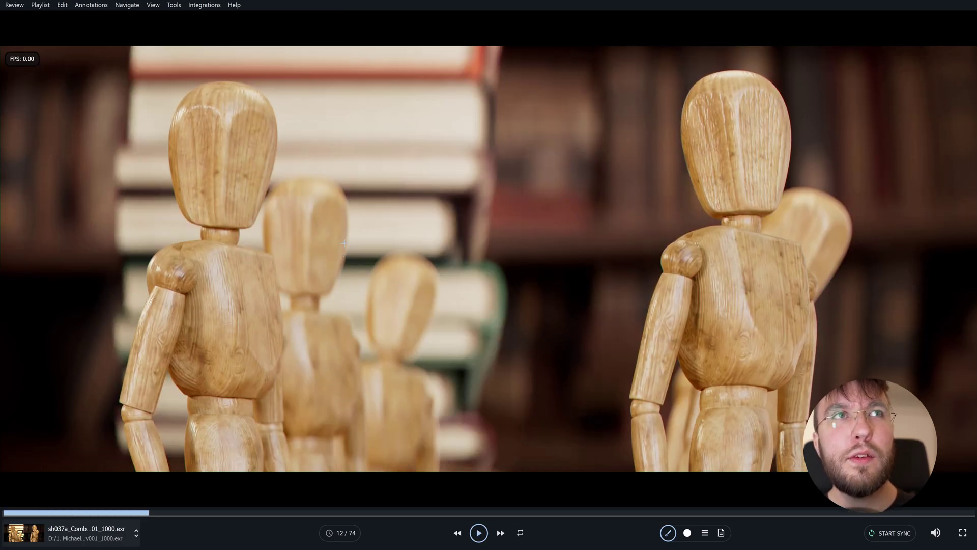
pyautogui.click(664, 533)
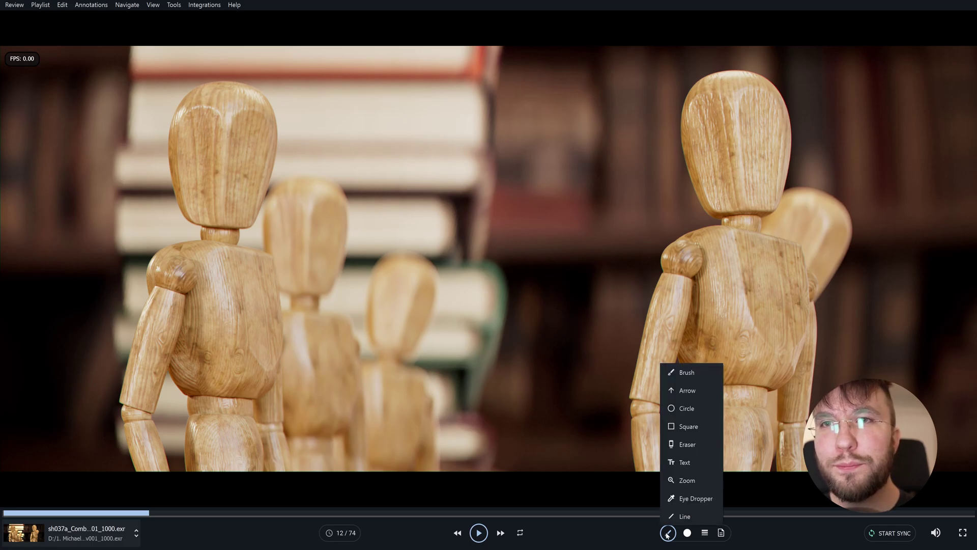
pyautogui.click(683, 483)
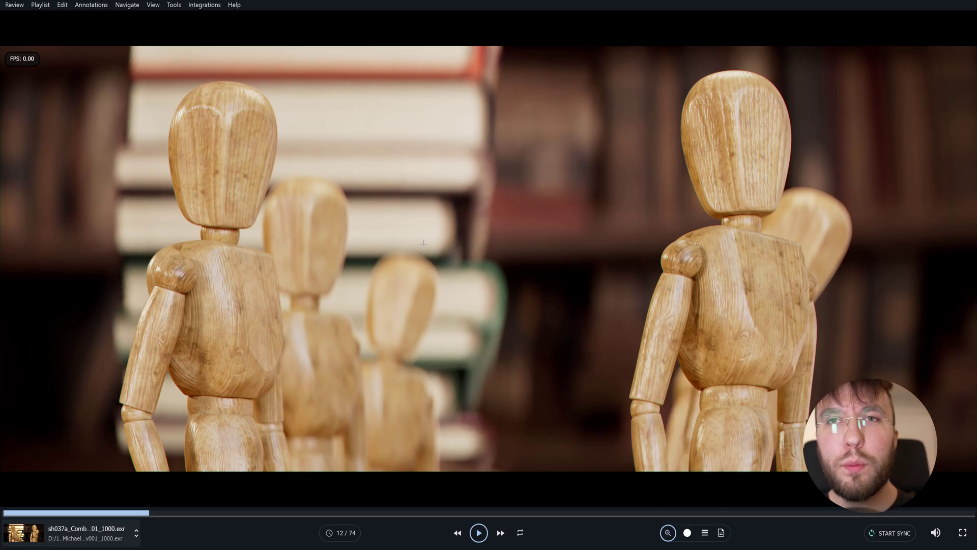
pyautogui.moveTo(345, 222); pyautogui.dragTo(478, 360)
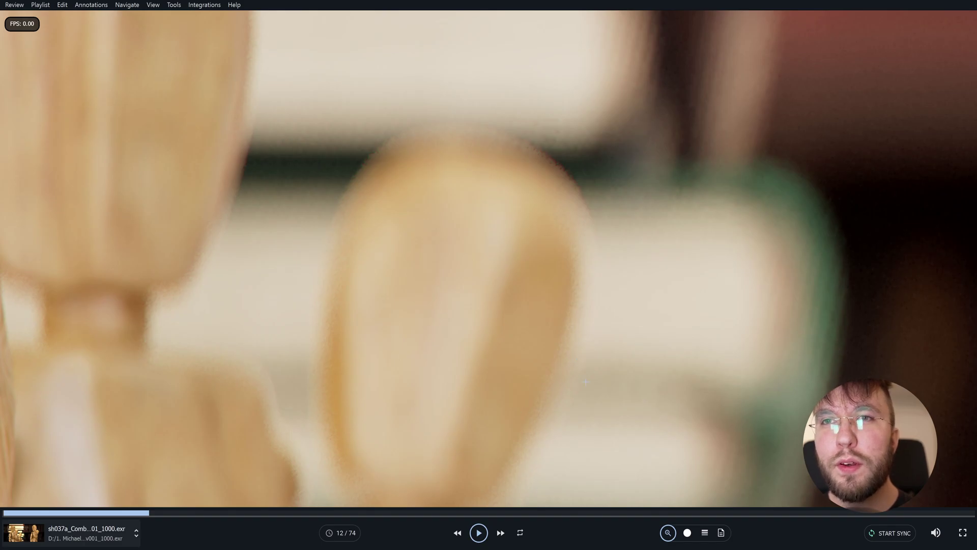
pyautogui.press('f')
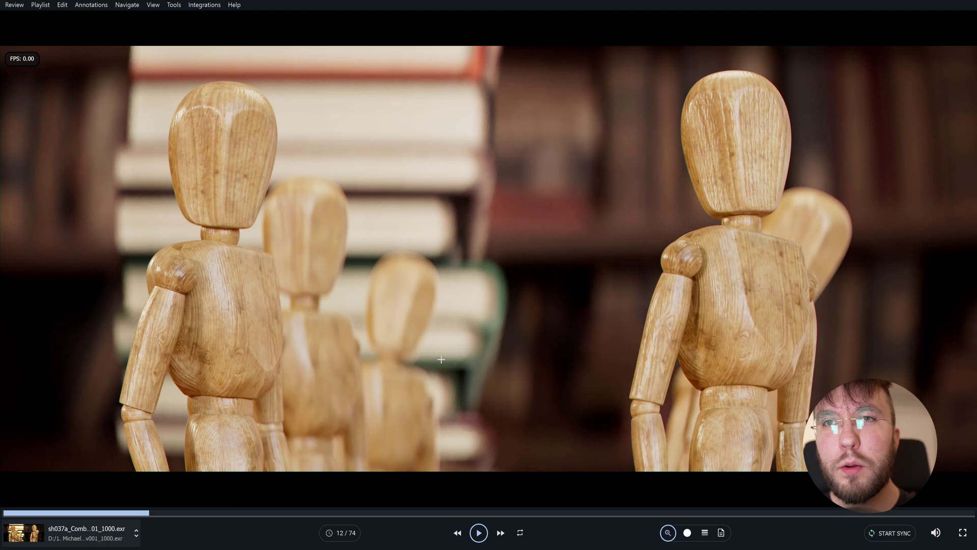
# Check the loaded media versions, keeping v001, and bring up Compare with Alt+C
pyautogui.click(121, 528)
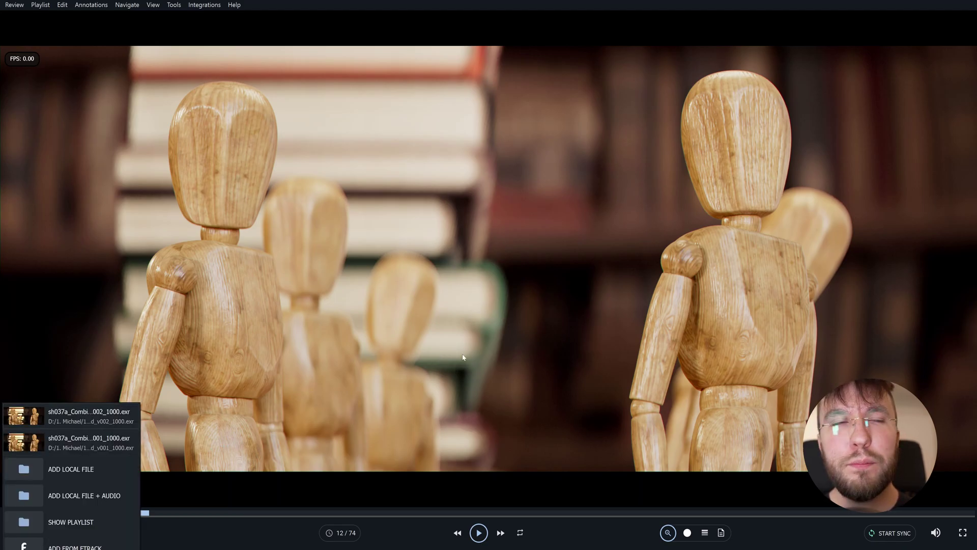
pyautogui.click(478, 327)
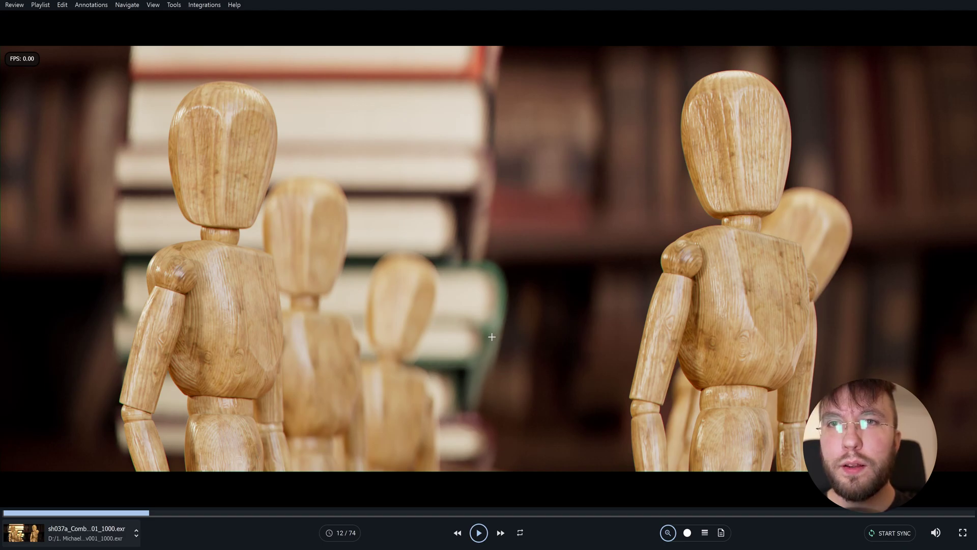
pyautogui.hotkey('alt', 'c')
# Set v001 as the A media, enable A/B comparison, and move the settings off the image
pyautogui.click(486, 209)
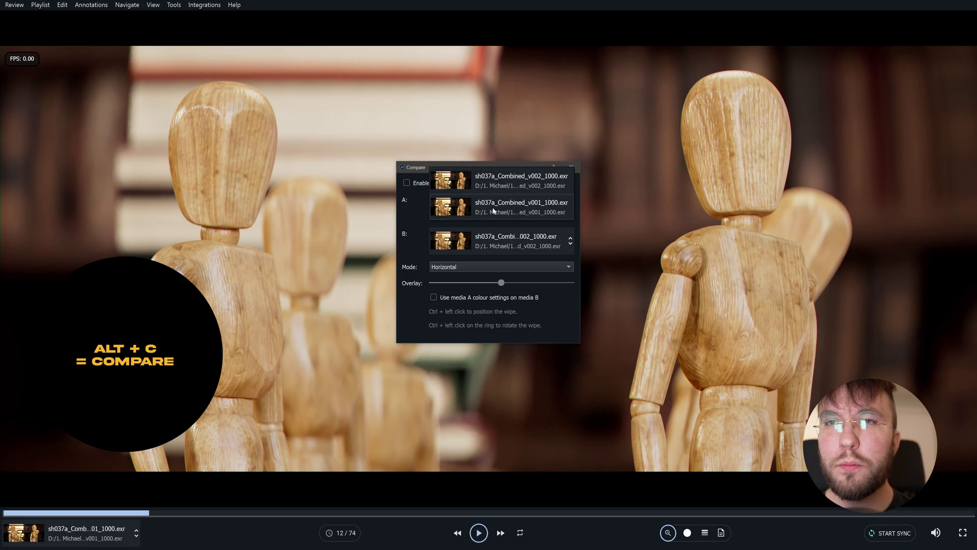
pyautogui.click(493, 209)
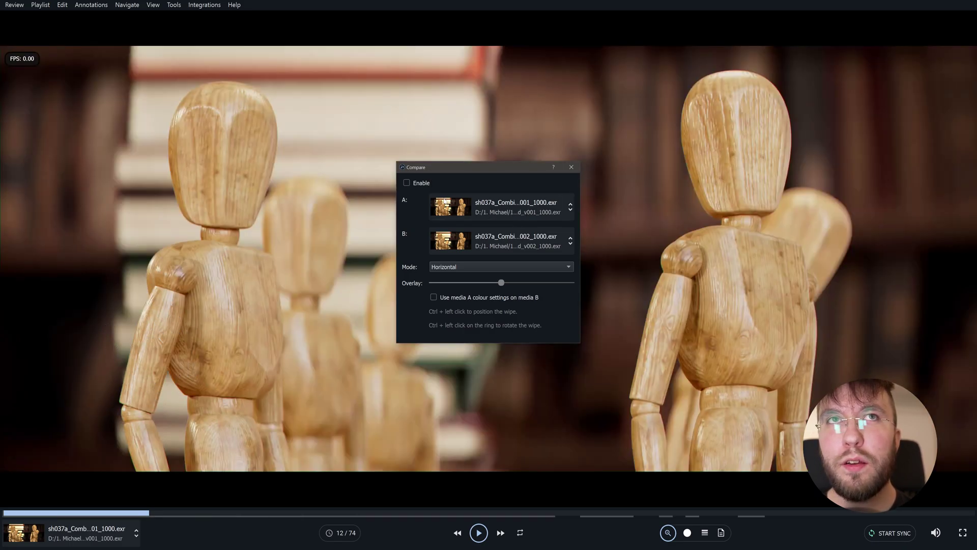
pyautogui.click(407, 183)
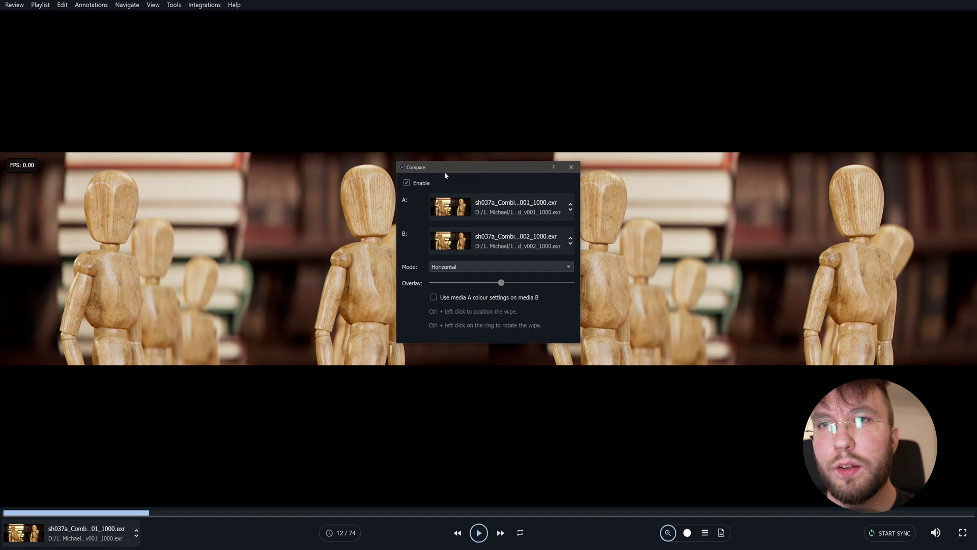
pyautogui.moveTo(445, 175); pyautogui.dragTo(463, 335)
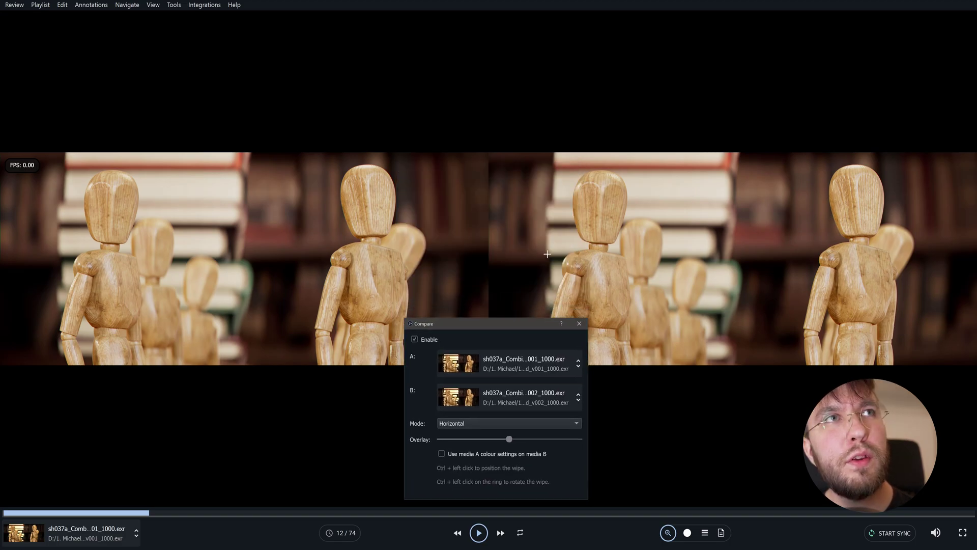
pyautogui.press('Escape')
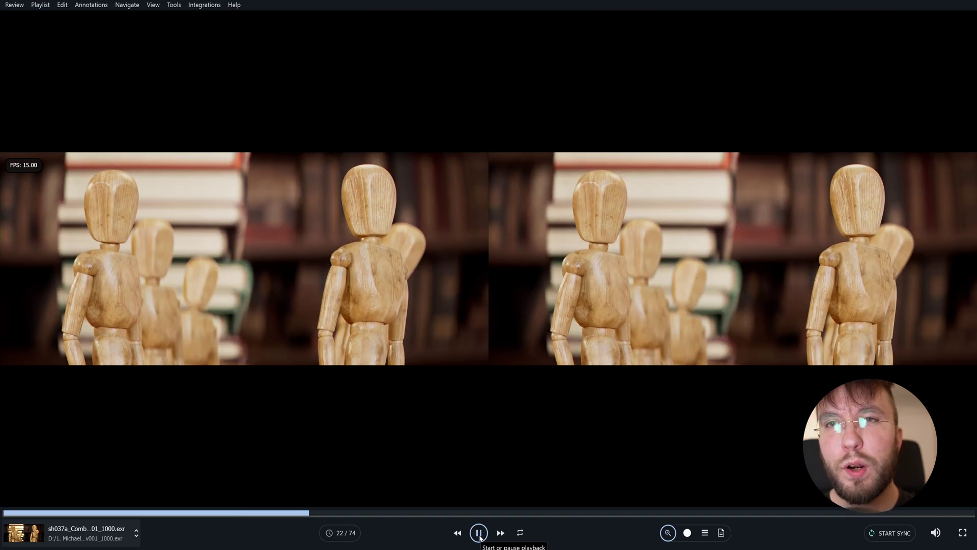
# Pause the side-by-side playback and reopen the comparison mode list
pyautogui.click(480, 533)
pyautogui.press('c')
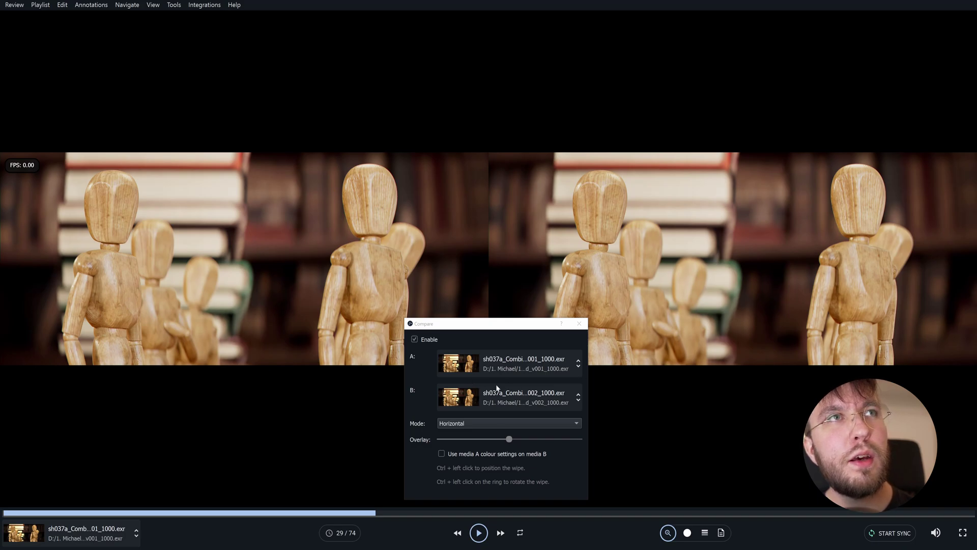
pyautogui.click(466, 423)
# Switch the comparison to Wipe, move the settings aside, and play the wipe comparison
pyautogui.click(449, 390)
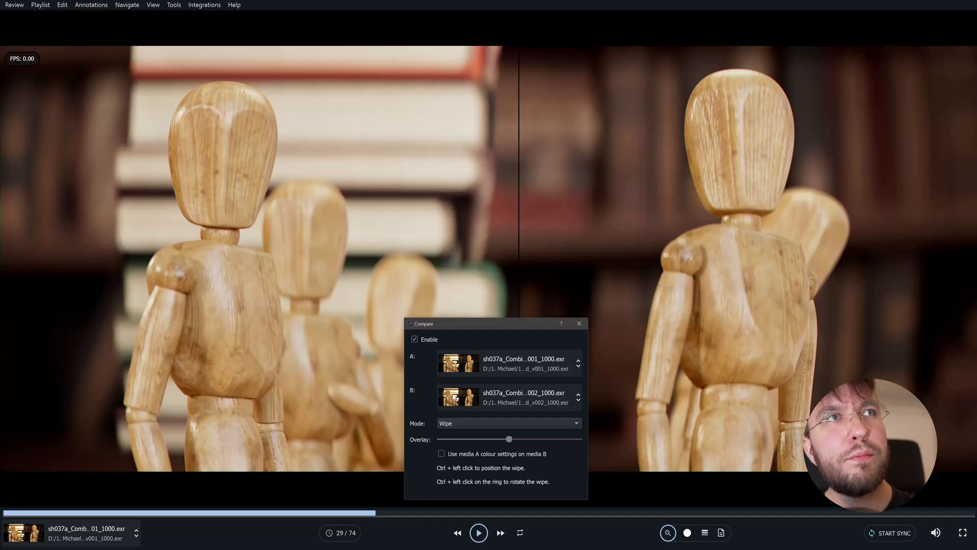
pyautogui.moveTo(479, 331); pyautogui.dragTo(678, 205)
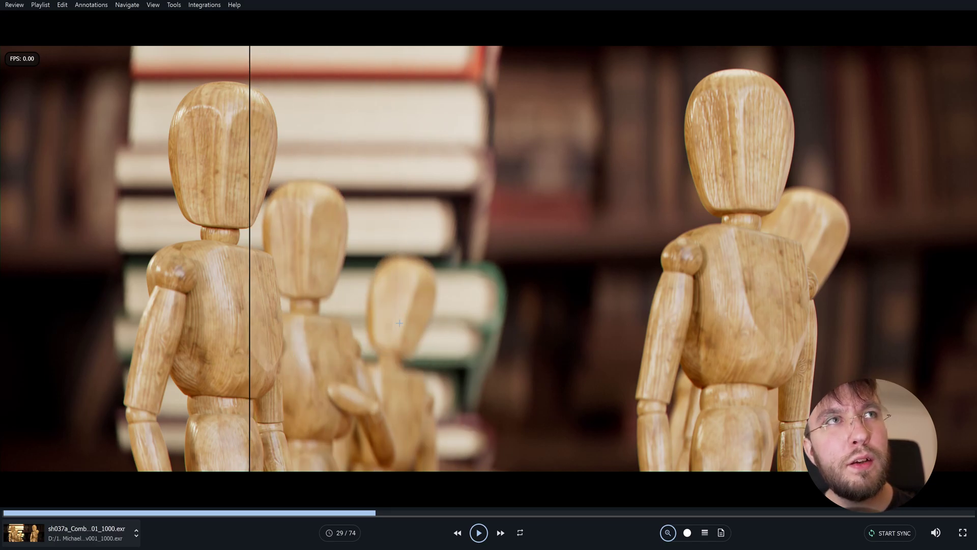
pyautogui.press('space')
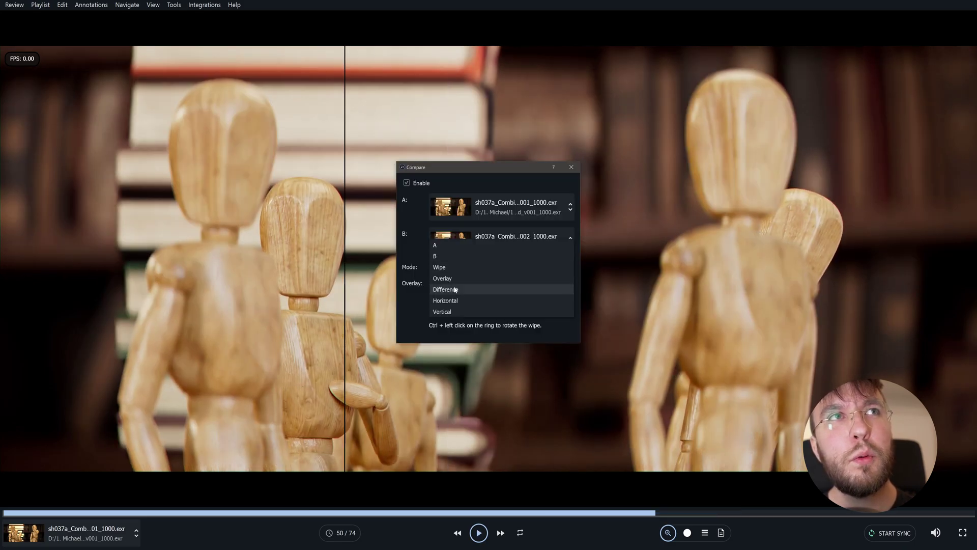
# Try Difference comparison mode, shift the Compare settings right, then switch back to Wipe
pyautogui.click(456, 289)
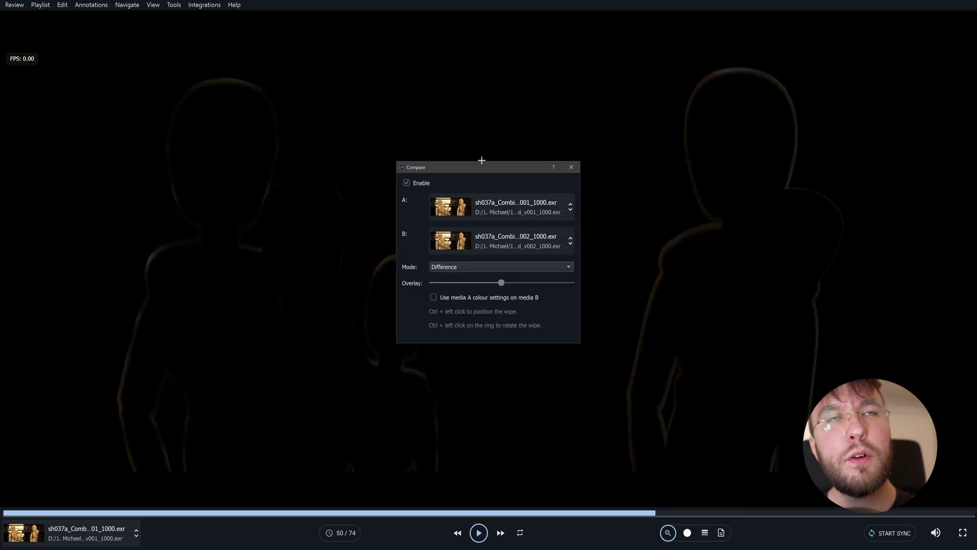
pyautogui.moveTo(468, 172); pyautogui.dragTo(637, 158)
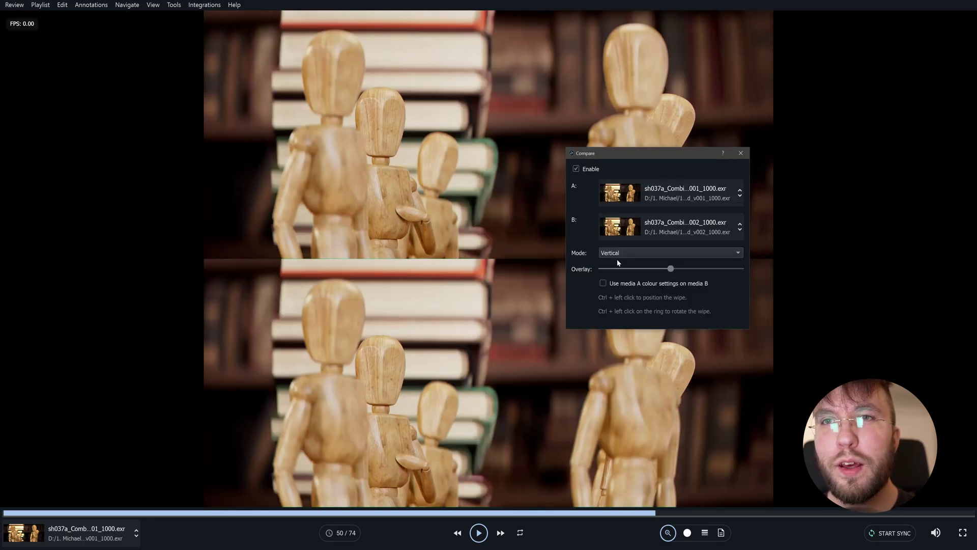
pyautogui.click(618, 254)
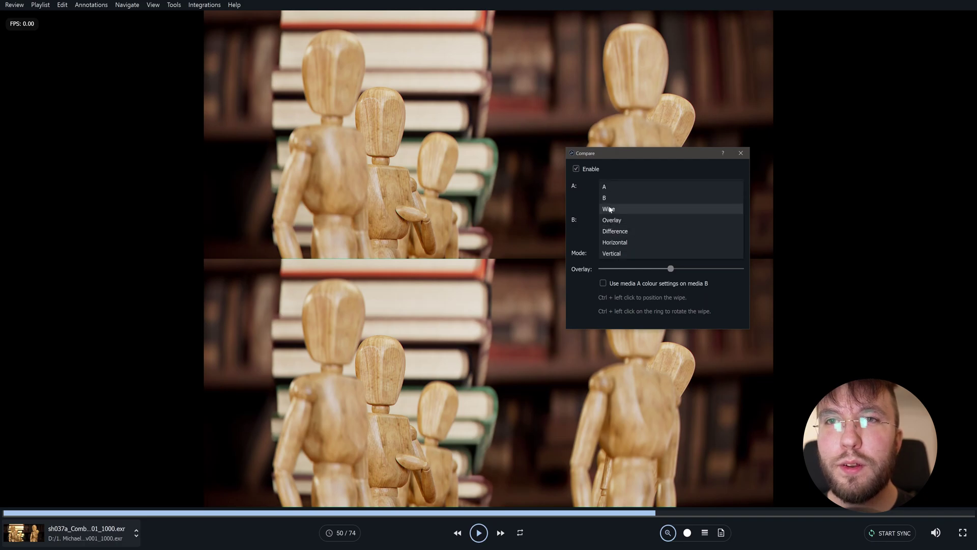
pyautogui.press('Escape')
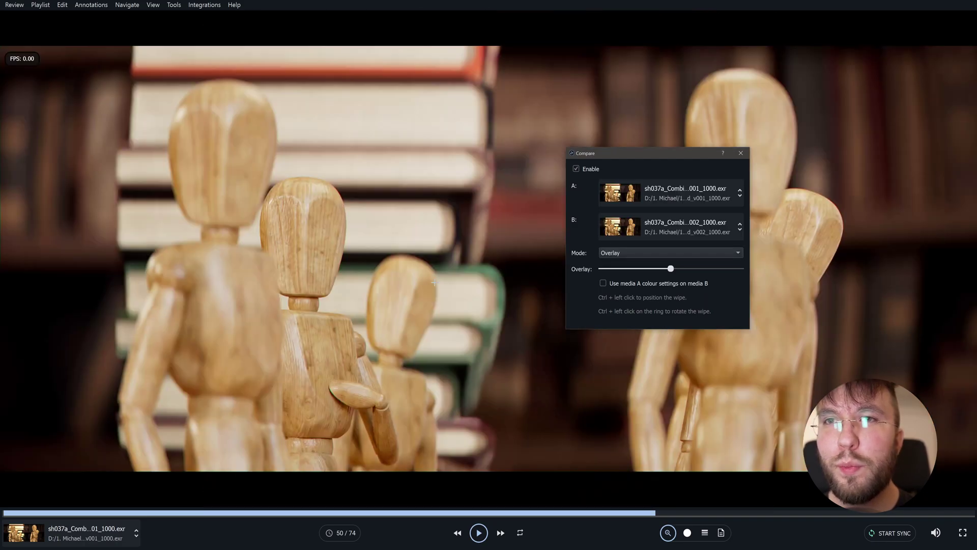
pyautogui.click(611, 253)
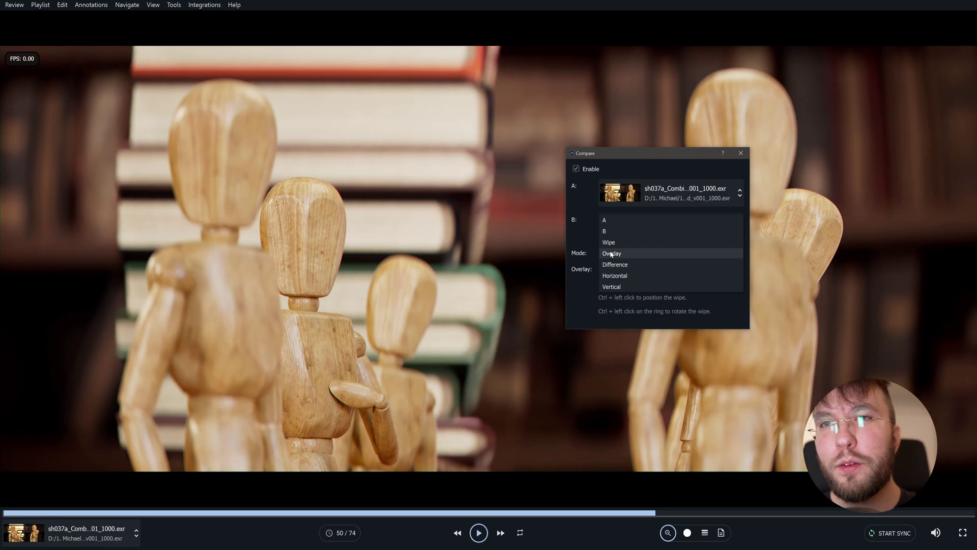
pyautogui.click(609, 243)
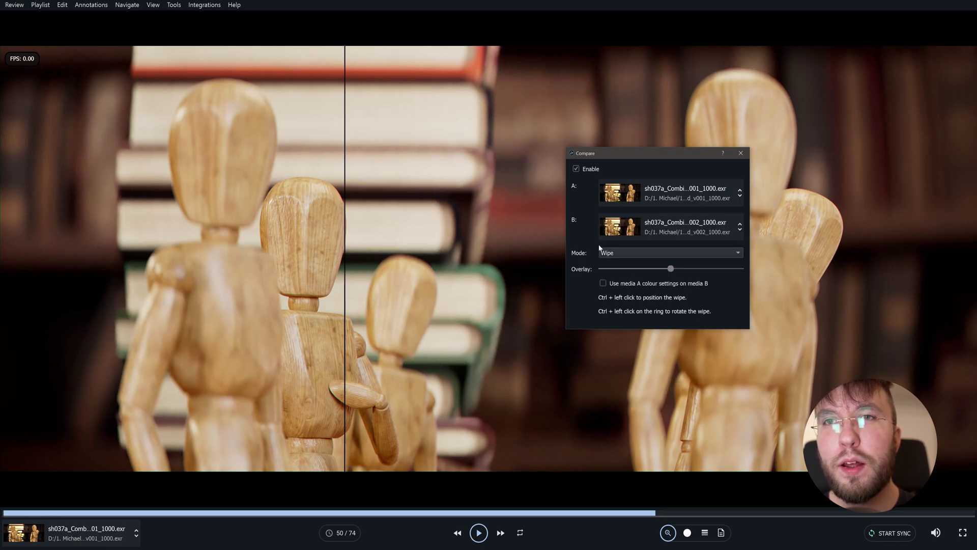
pyautogui.moveTo(321, 311)
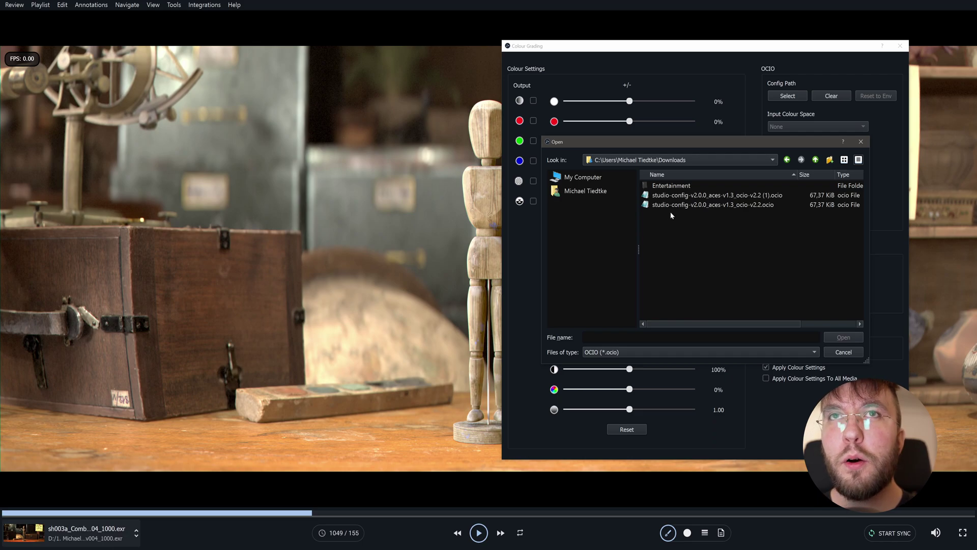
# Load the studio-config-v2.0.0_aces-v1.3_ocio-v2.2.ocio OCIO config for sRGB display output
pyautogui.click(688, 205)
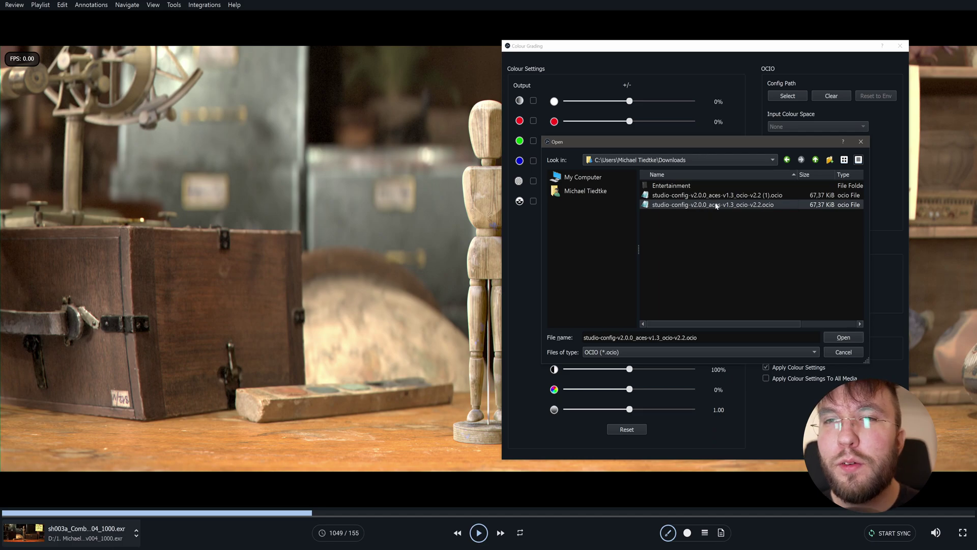
pyautogui.click(839, 335)
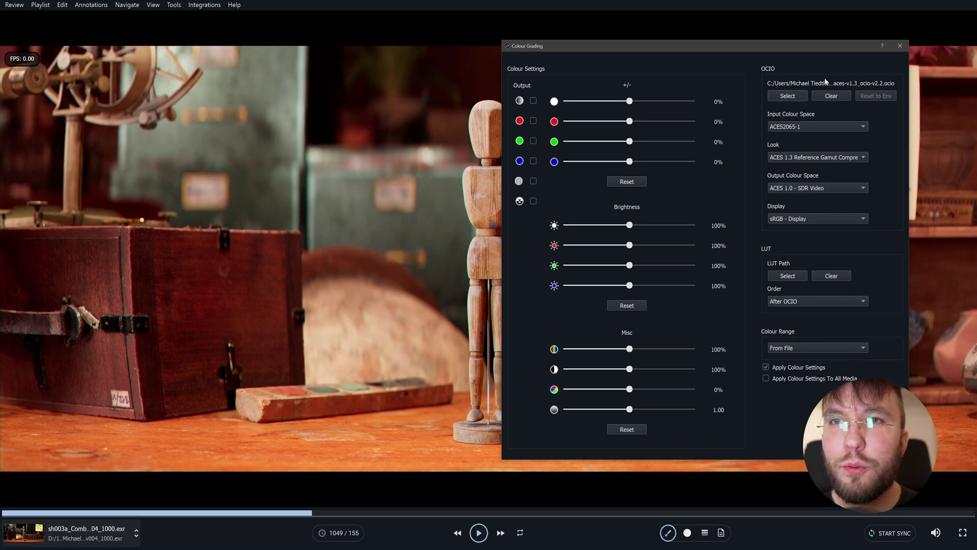
# Close Colour Grading and set input colour space A to ACEScg
pyautogui.click(900, 46)
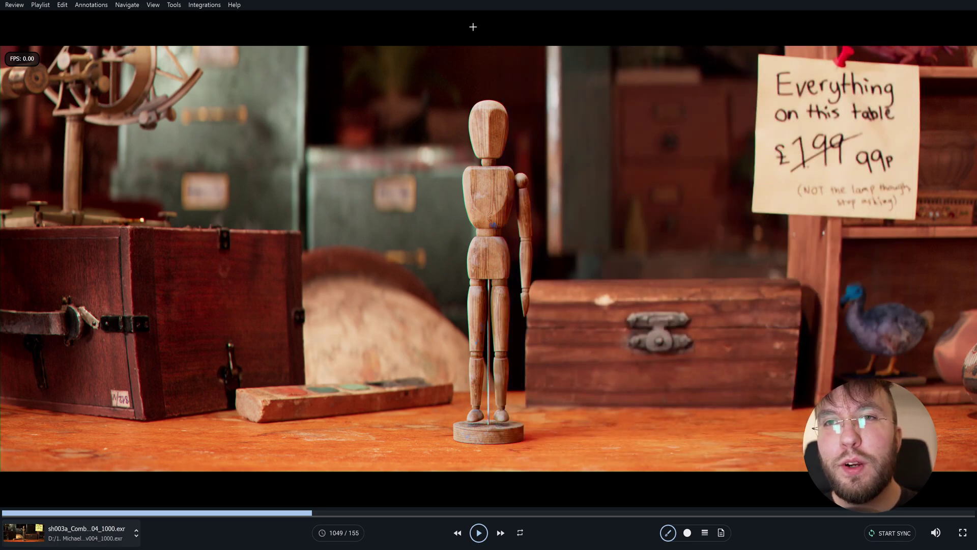
pyautogui.click(174, 5)
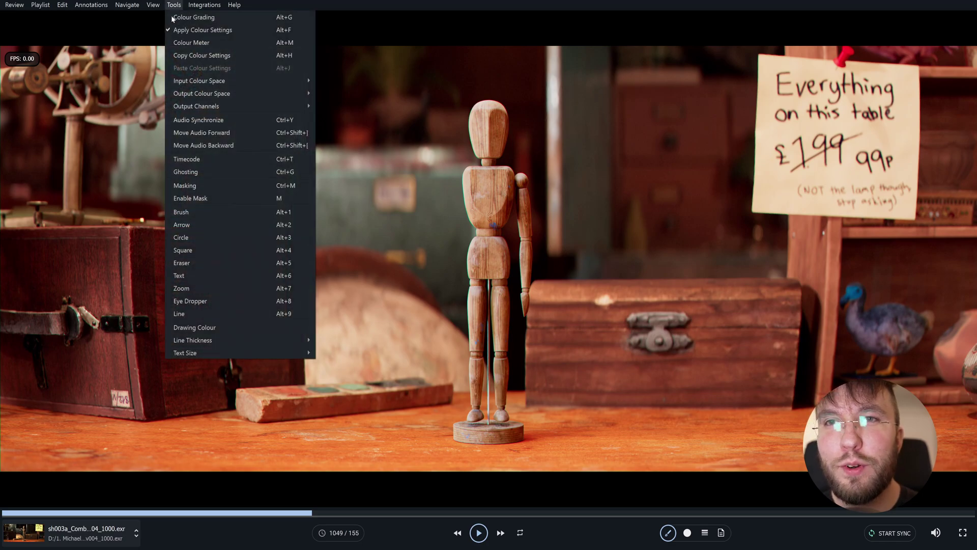
pyautogui.moveTo(199, 83)
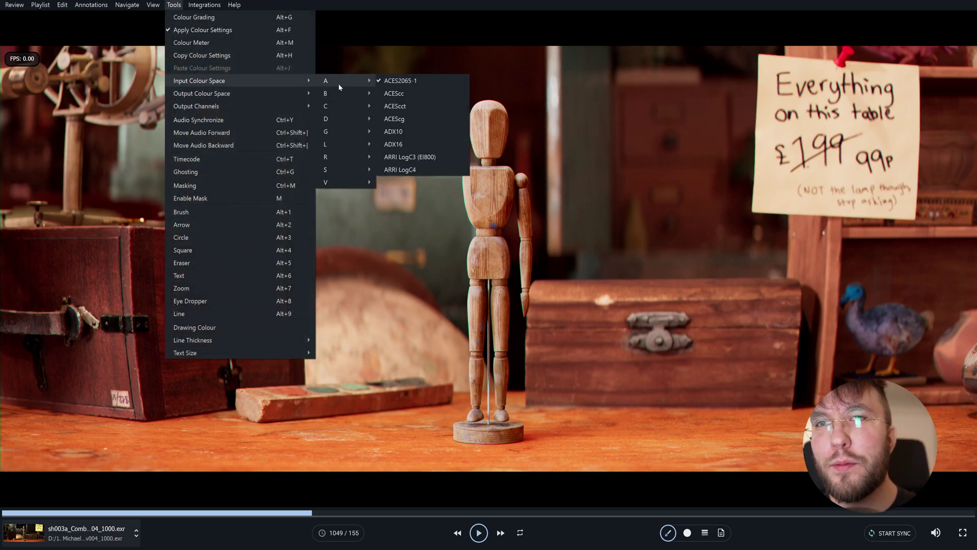
pyautogui.moveTo(339, 99)
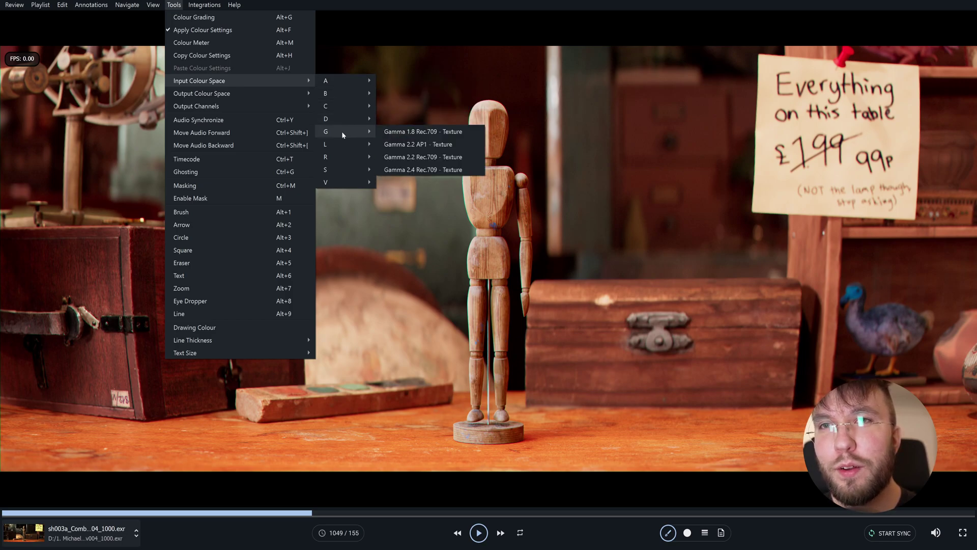
pyautogui.moveTo(342, 168)
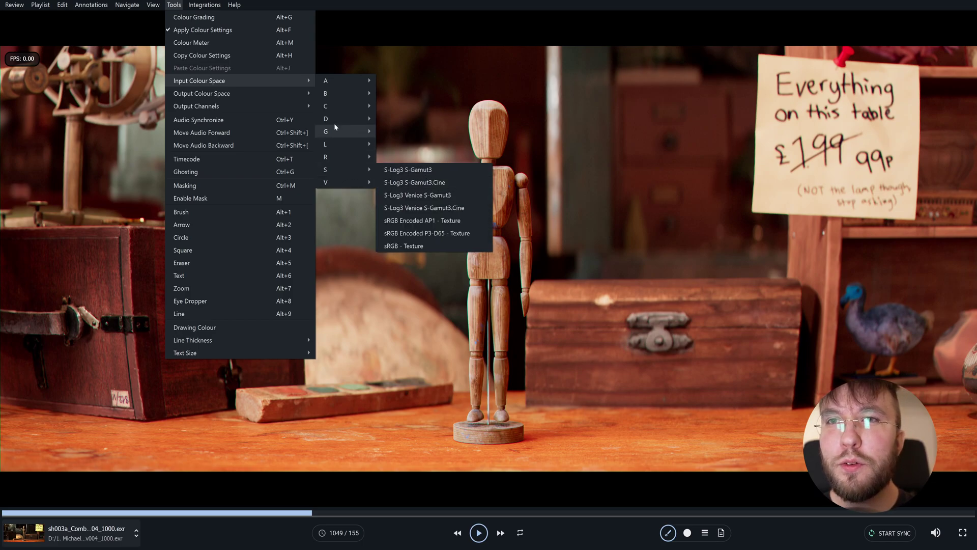
pyautogui.moveTo(338, 77)
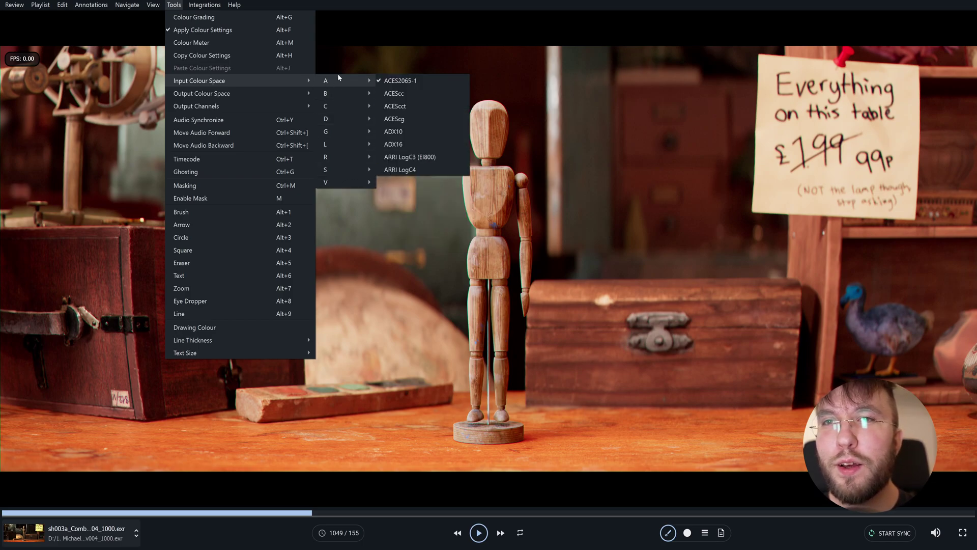
pyautogui.click(400, 120)
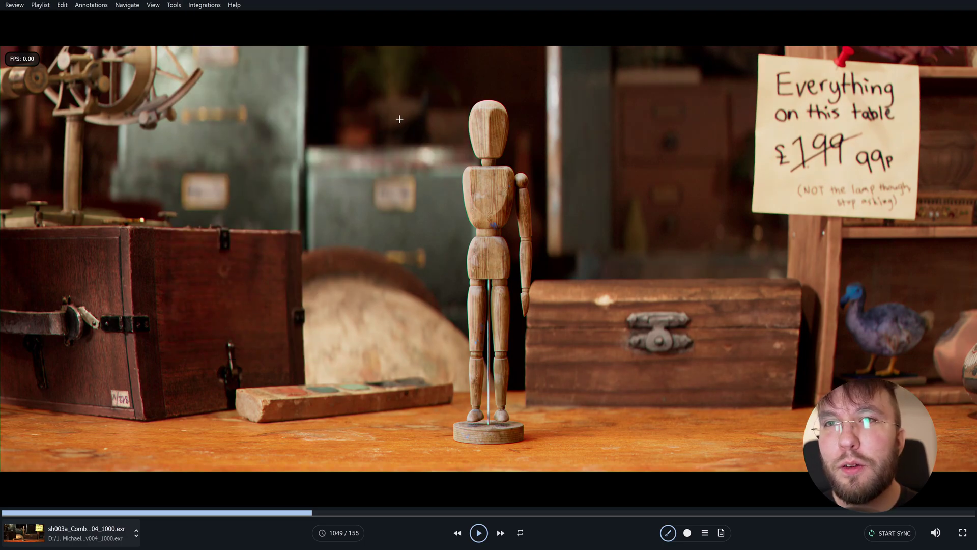
# Start playback of the ACEScg-interpreted tabletop shot
pyautogui.press('space')
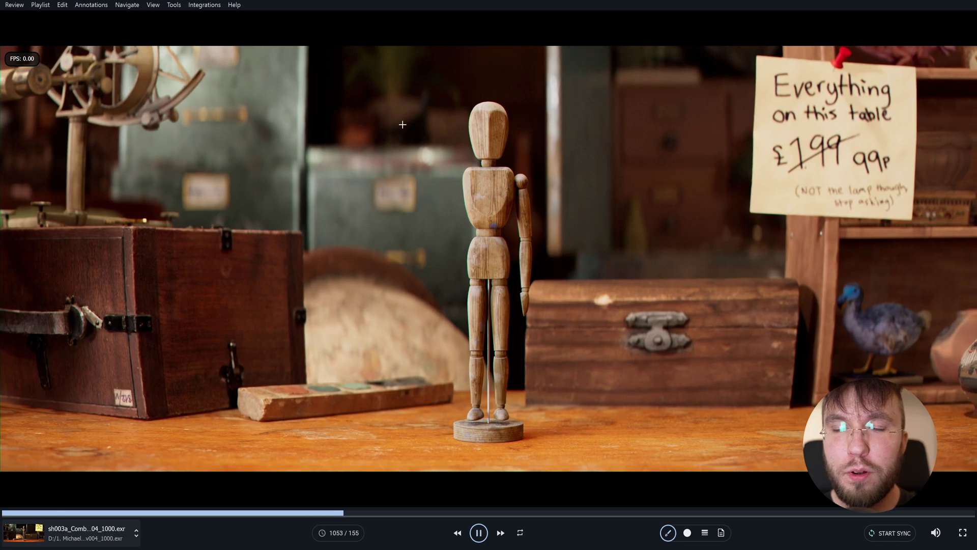